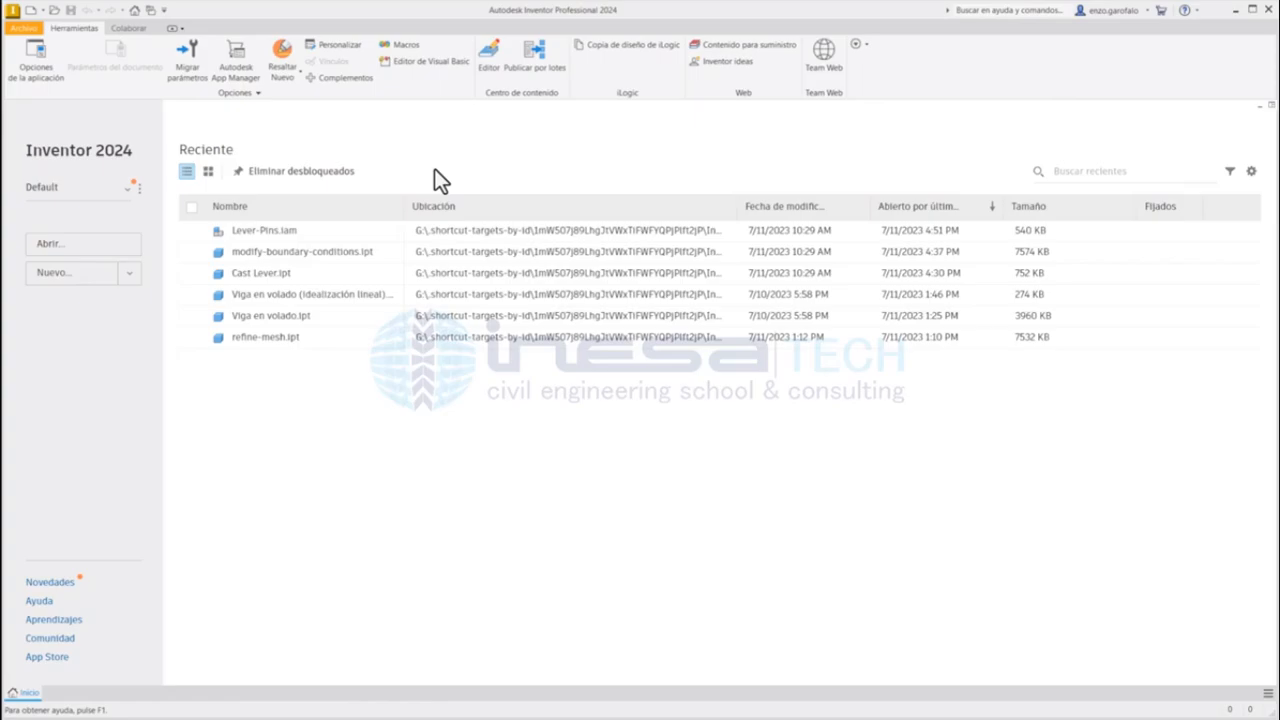
# Step: Open the Lever-Pins.iam assembly from the M3_T1_07_Contactos y simetria project folder
pyautogui.click(78, 252)
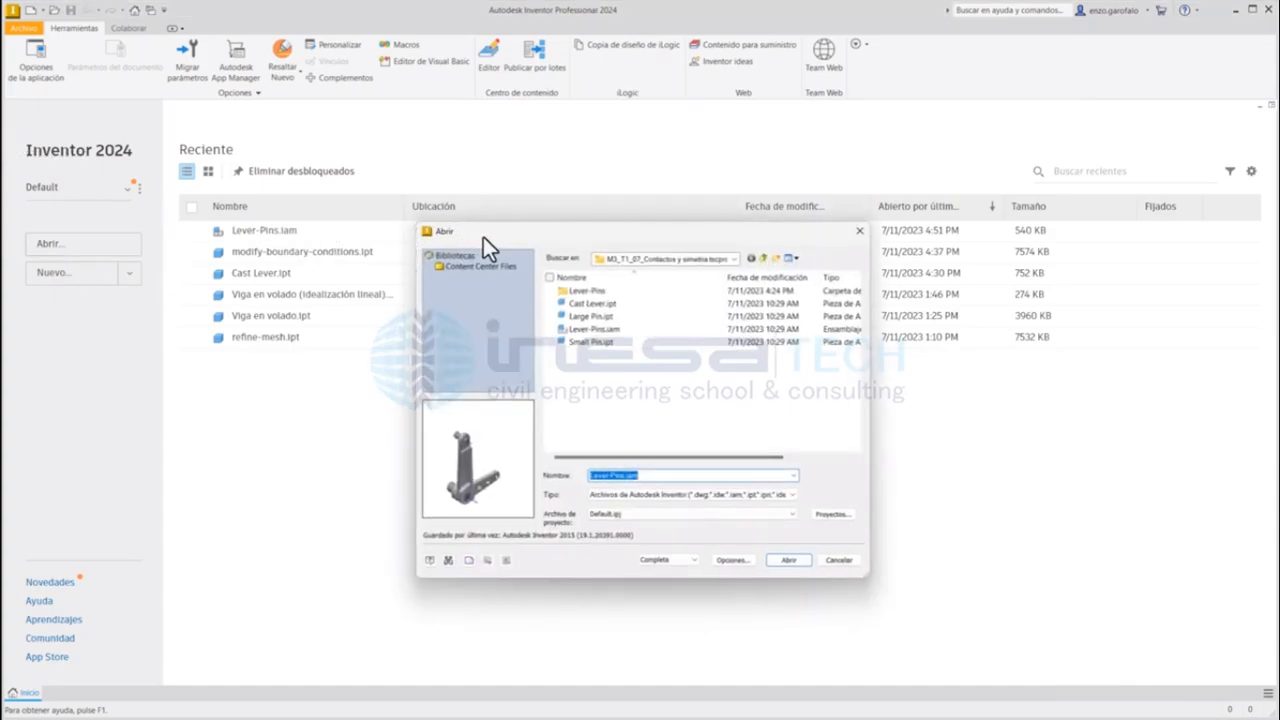
pyautogui.click(625, 331)
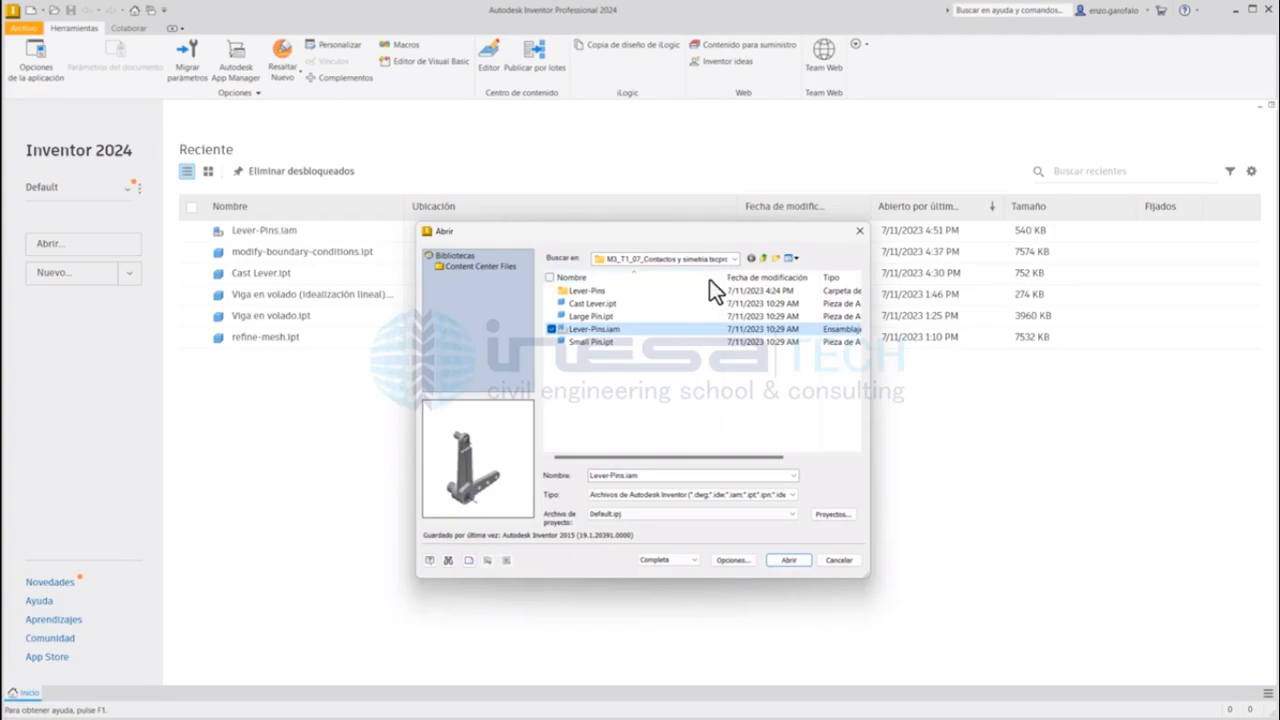
pyautogui.moveTo(720, 277); pyautogui.dragTo(665, 277)
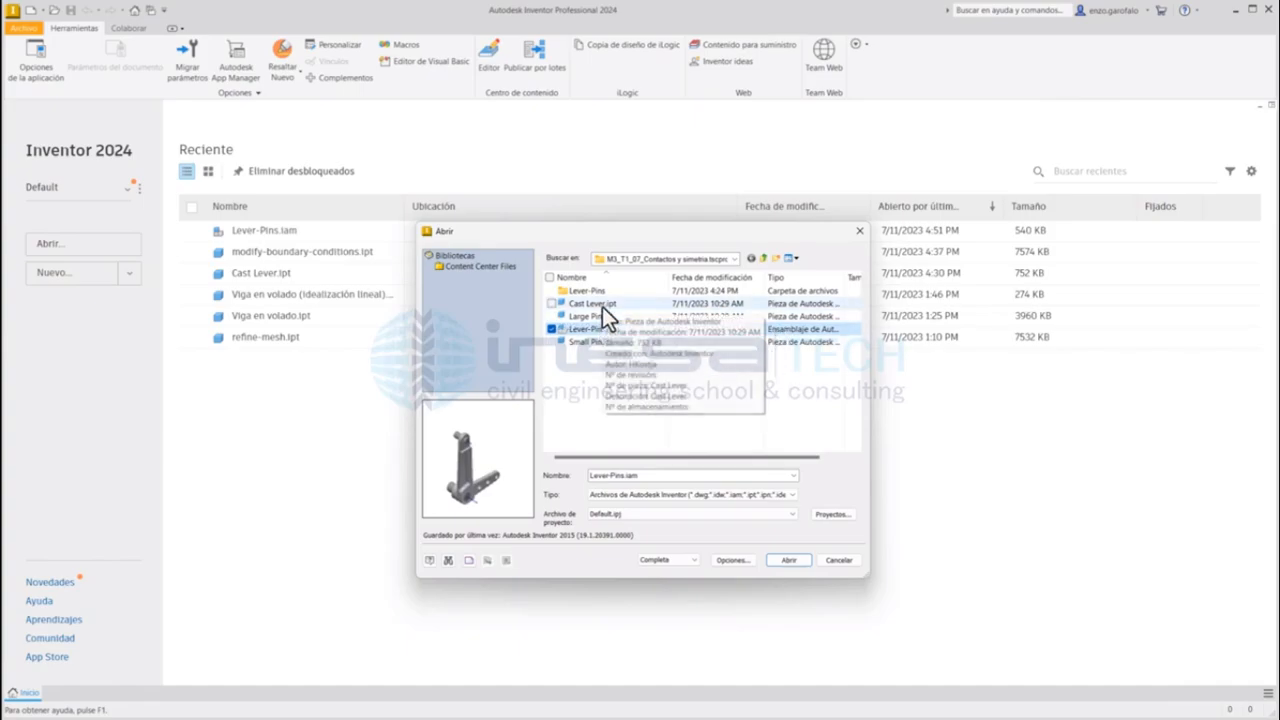
pyautogui.click(782, 560)
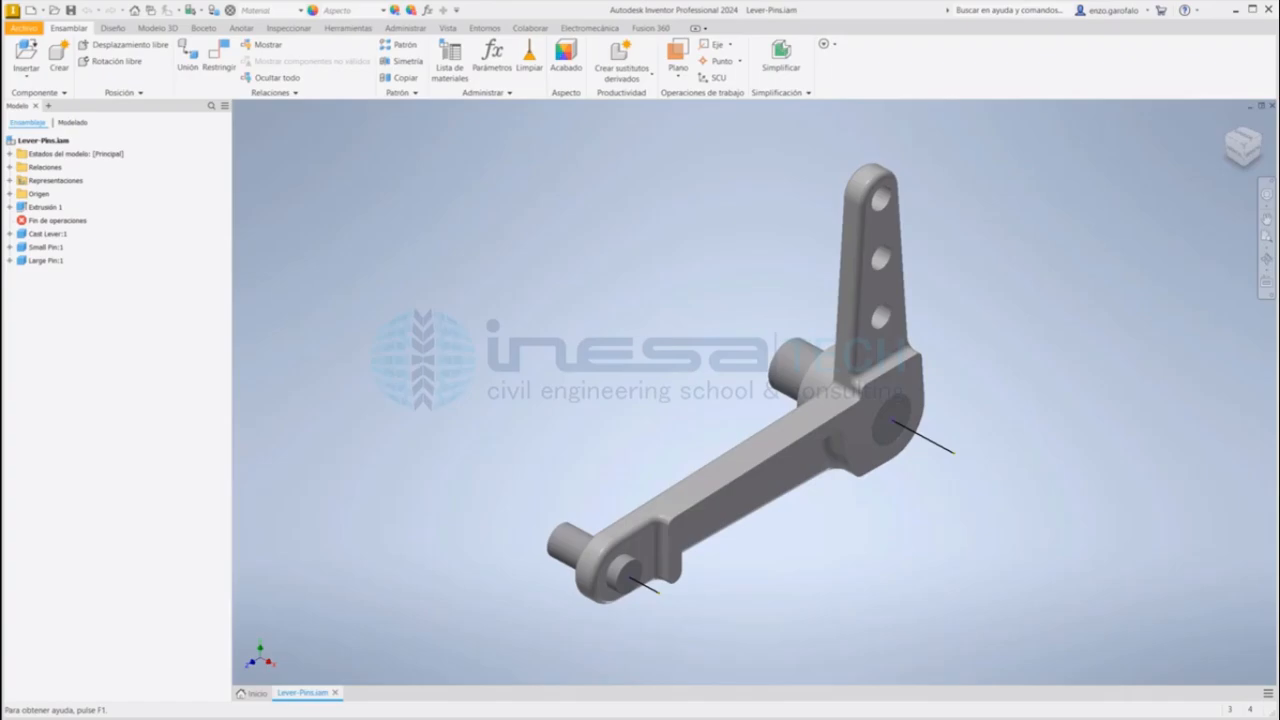
# Step: Examine the Cast Lever, Small Pin and Large Pin components and how the pins fit the lever from both sides
pyautogui.click(48, 236)
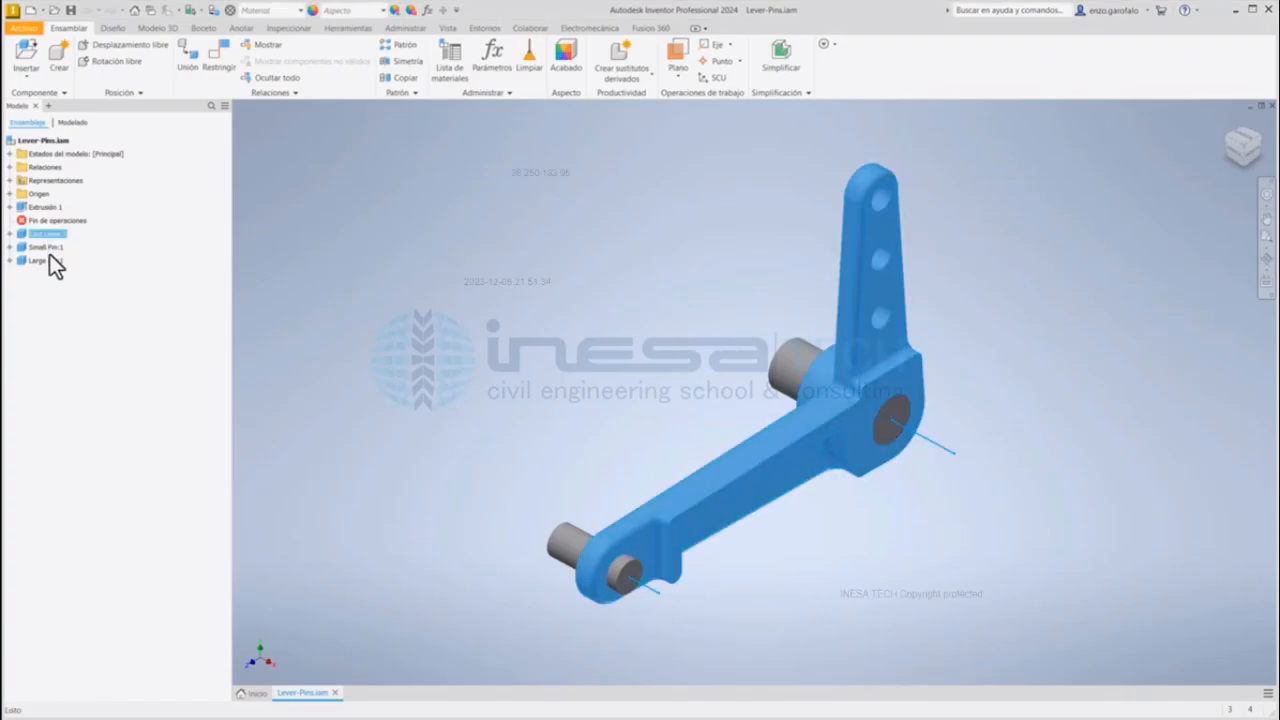
pyautogui.click(49, 247)
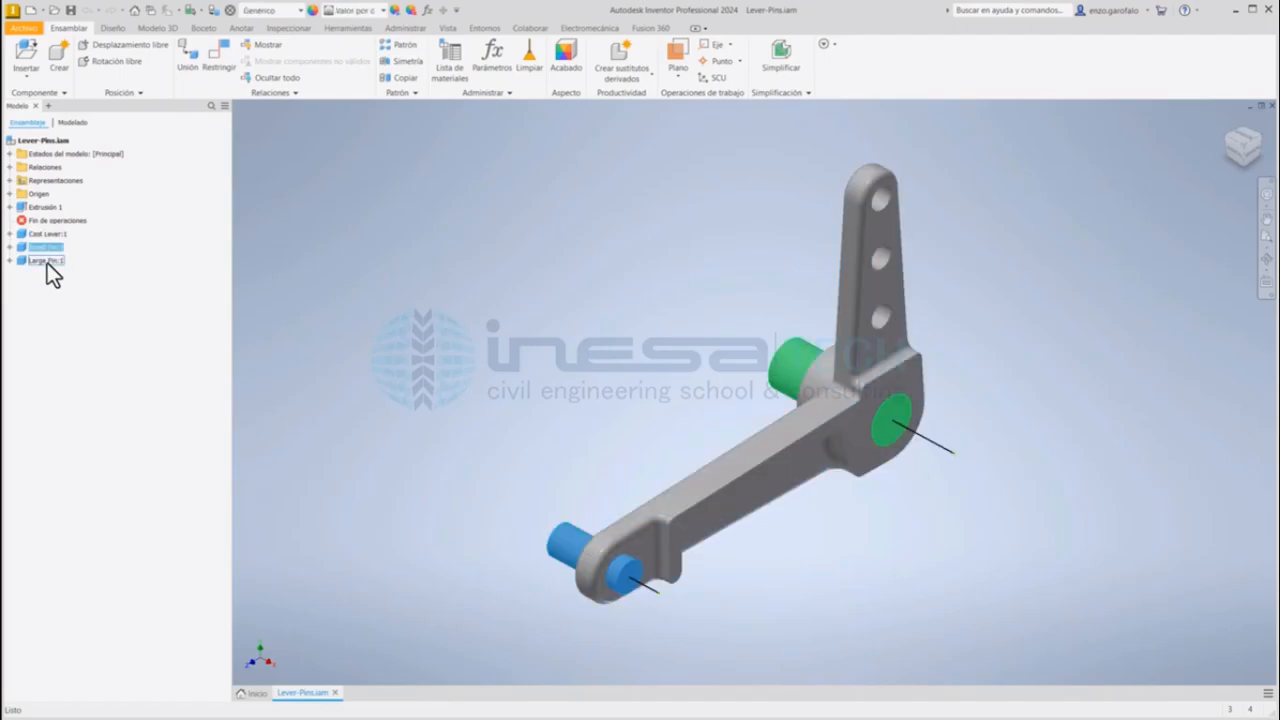
pyautogui.click(47, 261)
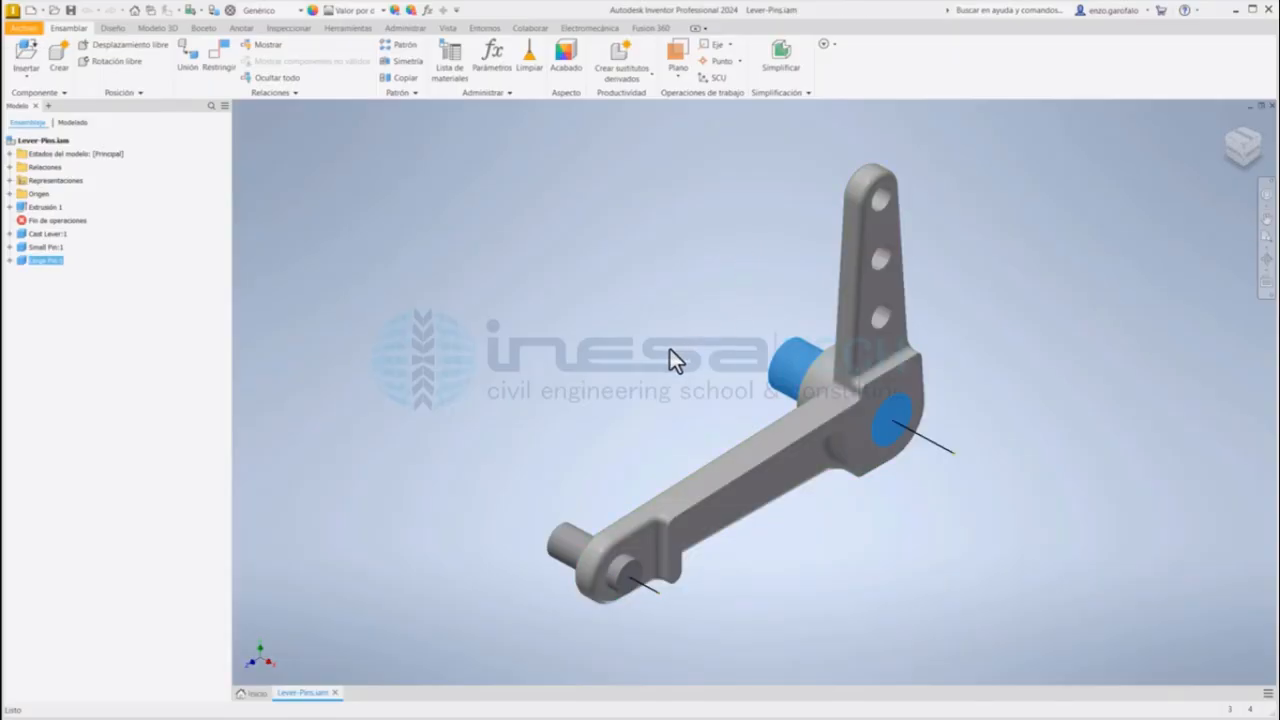
pyautogui.keyDown('shift'); pyautogui.moveTo(670, 349); pyautogui.dragTo(791, 353, button='middle'); pyautogui.keyUp('shift')
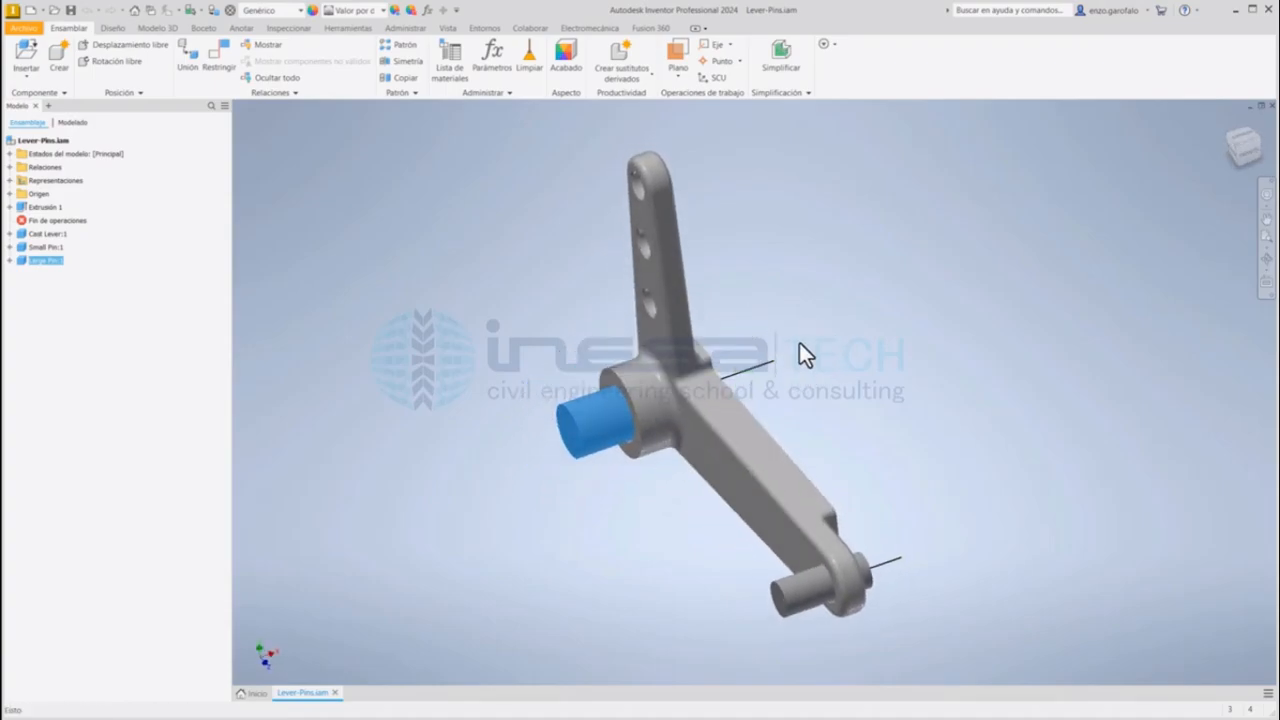
pyautogui.keyDown('shift'); pyautogui.moveTo(749, 377); pyautogui.dragTo(526, 409, button='middle'); pyautogui.keyUp('shift')
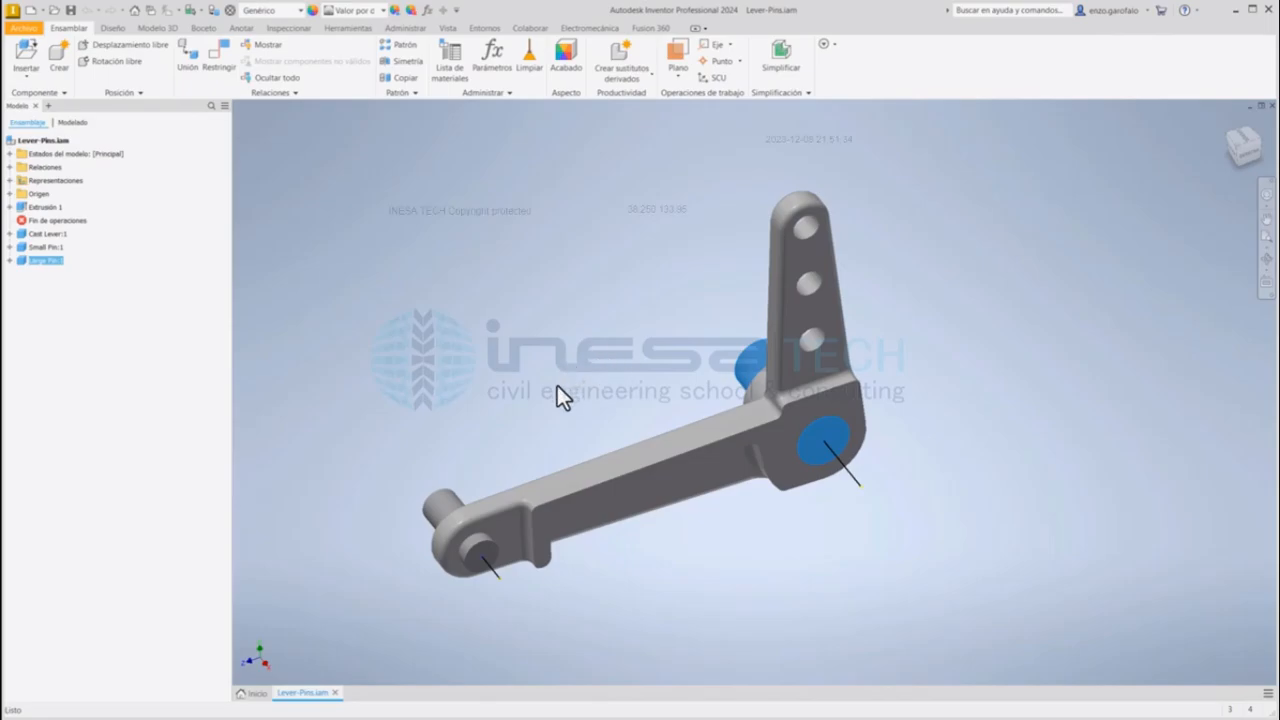
pyautogui.moveTo(557, 385)
pyautogui.keyDown('shift'); pyautogui.mouseDown(button='middle')
pyautogui.moveTo(666, 334)
pyautogui.moveTo(743, 363)
pyautogui.moveTo(740, 395)
pyautogui.mouseUp(button='middle'); pyautogui.keyUp('shift')
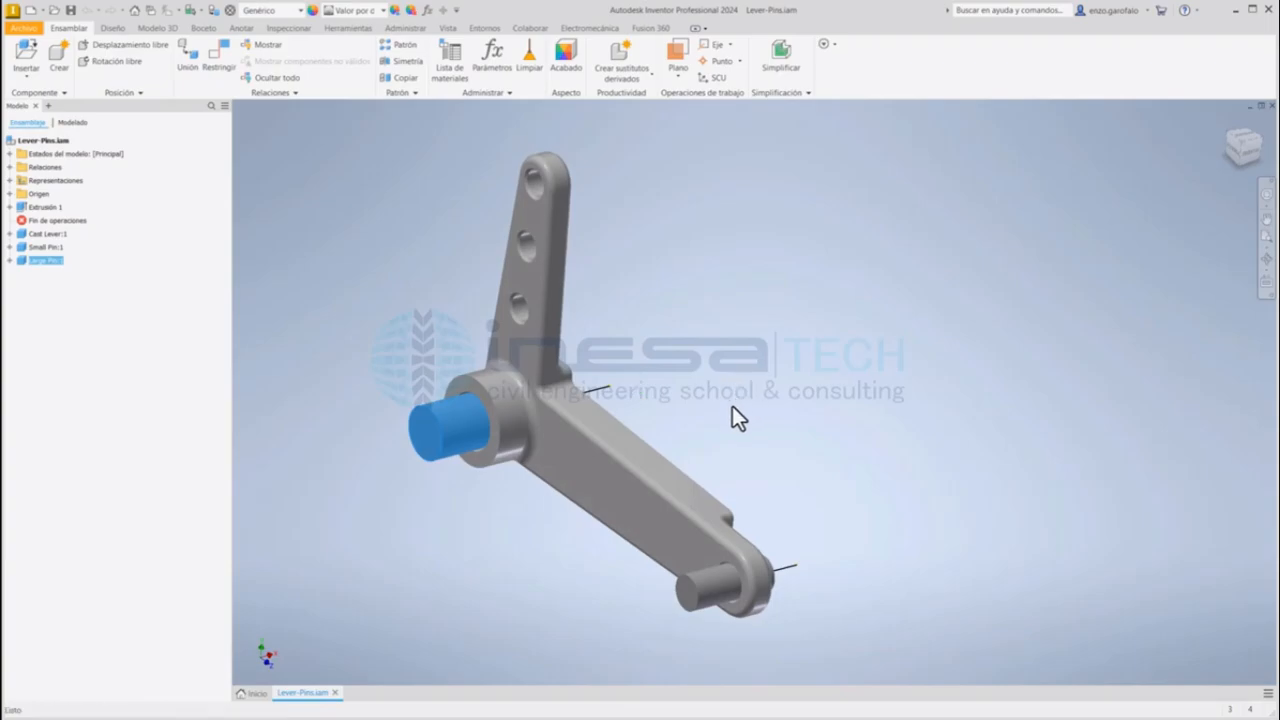
pyautogui.moveTo(644, 401)
pyautogui.keyDown('shift'); pyautogui.mouseDown(button='middle')
pyautogui.moveTo(586, 380)
pyautogui.moveTo(643, 407)
pyautogui.mouseUp(button='middle'); pyautogui.keyUp('shift')
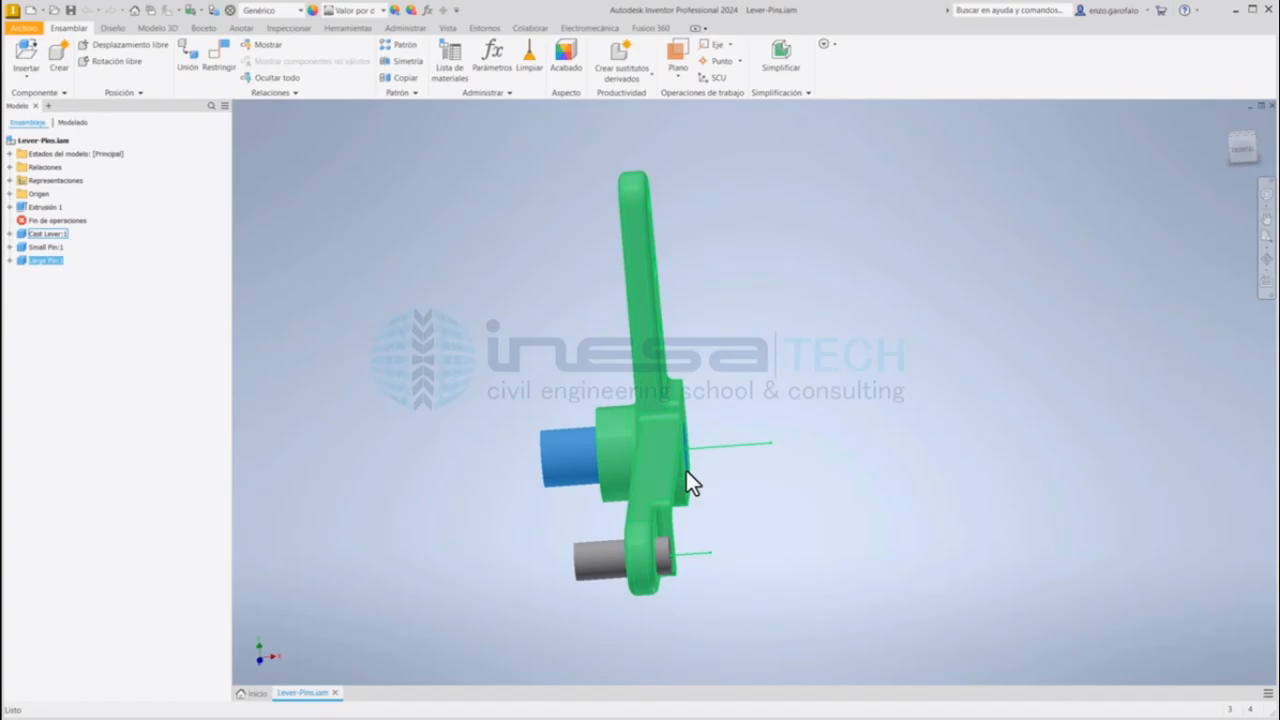
pyautogui.keyDown('shift'); pyautogui.moveTo(723, 420); pyautogui.dragTo(600, 451, button='middle'); pyautogui.keyUp('shift')
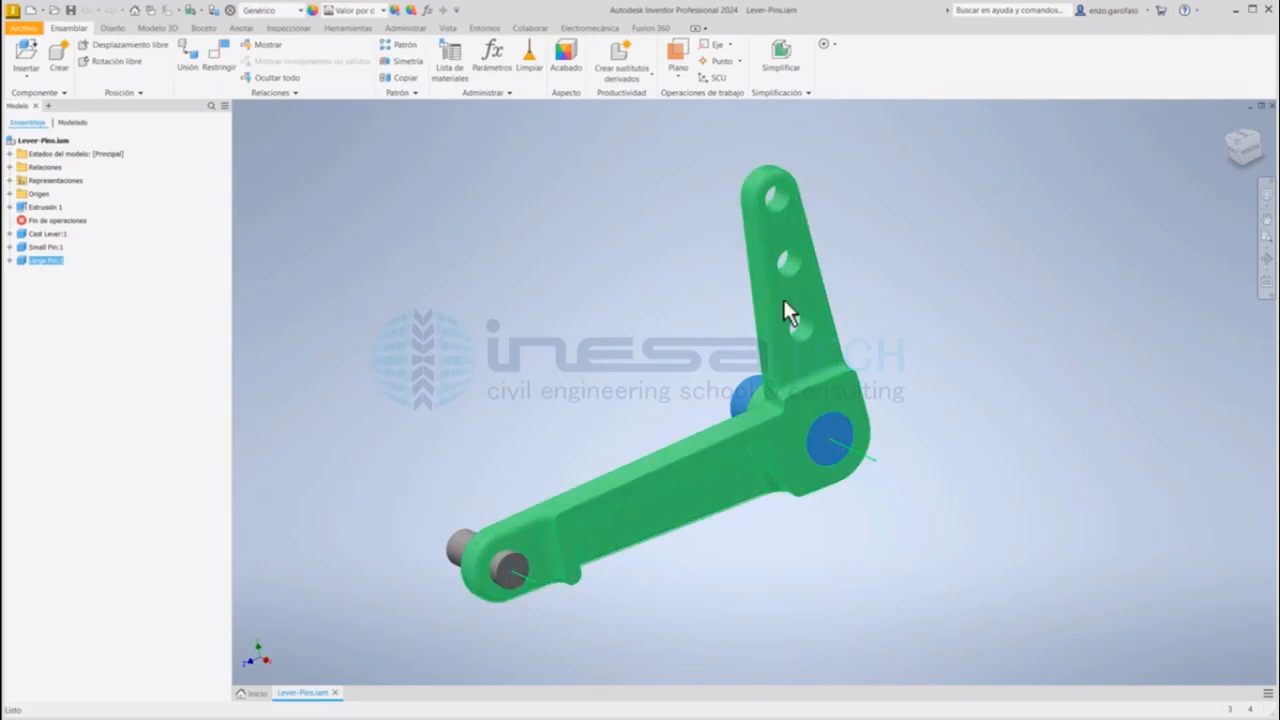
pyautogui.keyDown('shift'); pyautogui.moveTo(571, 400); pyautogui.dragTo(814, 393, button='middle'); pyautogui.keyUp('shift')
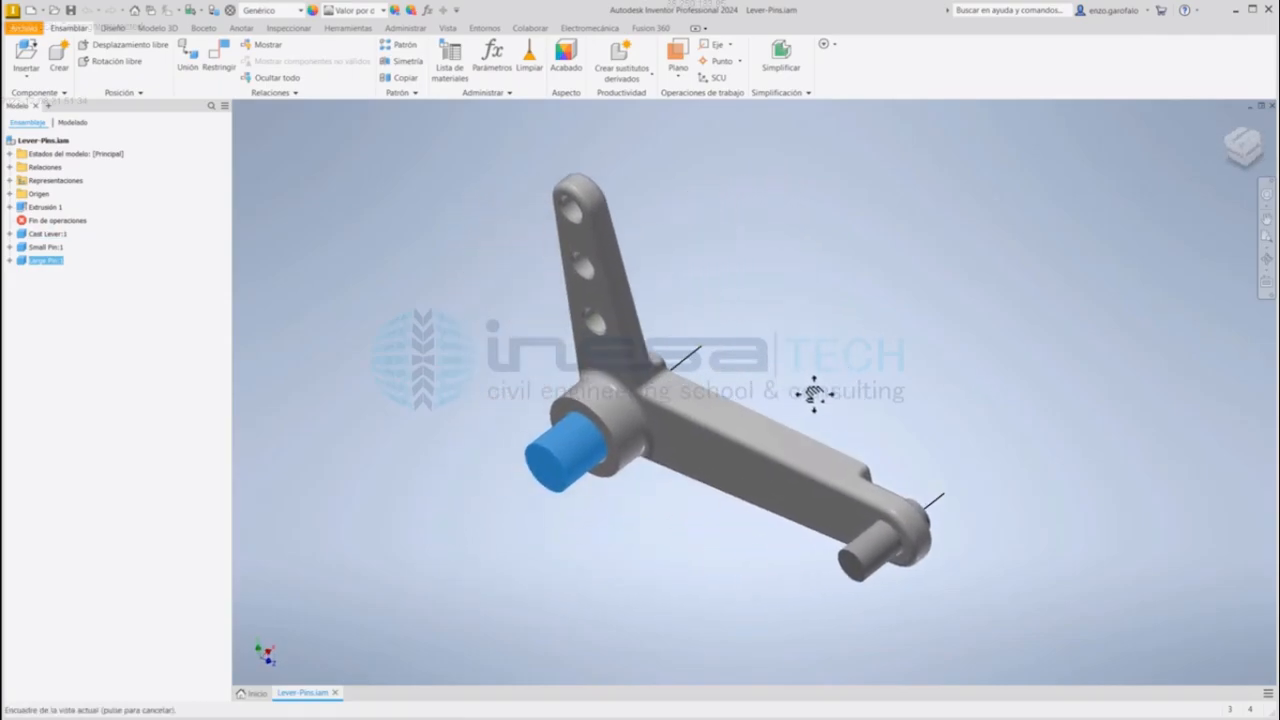
pyautogui.click(760, 298)
# Step: Enter the Autodesk Inventor Nastran environment and expand the Solid 1 and Solid 2 idealizations to see their materials
pyautogui.click(484, 28)
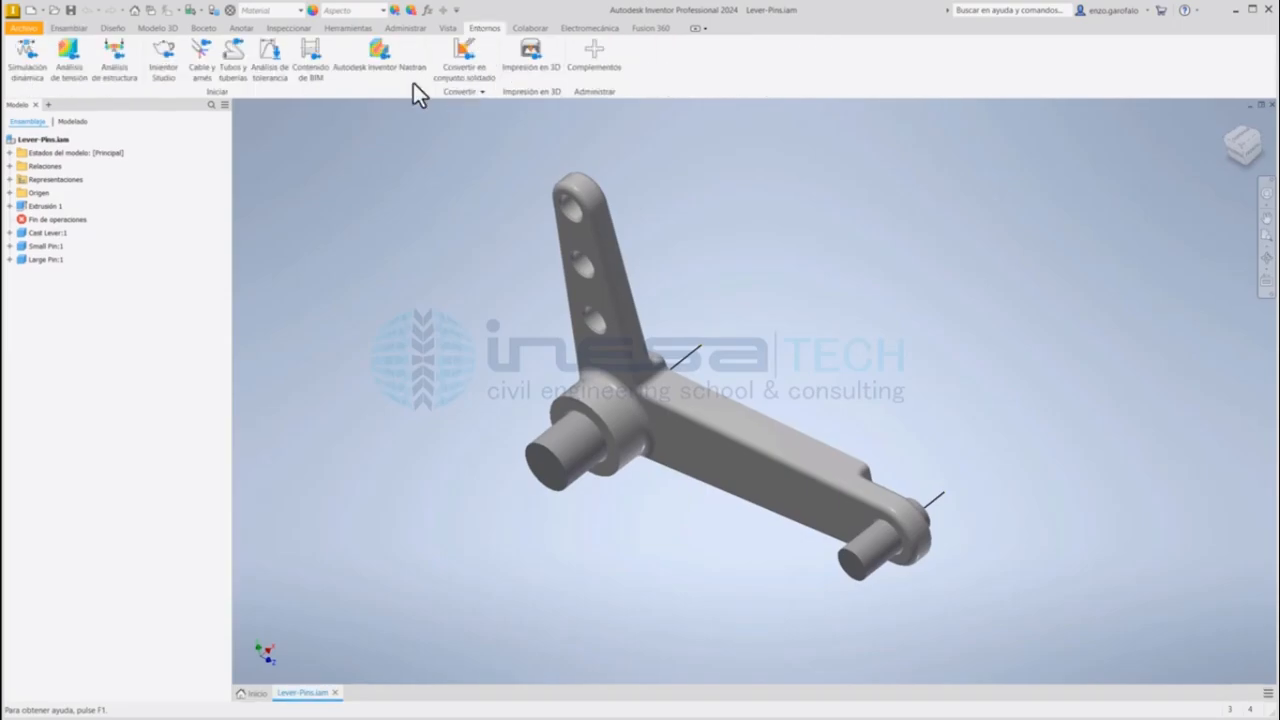
pyautogui.click(388, 62)
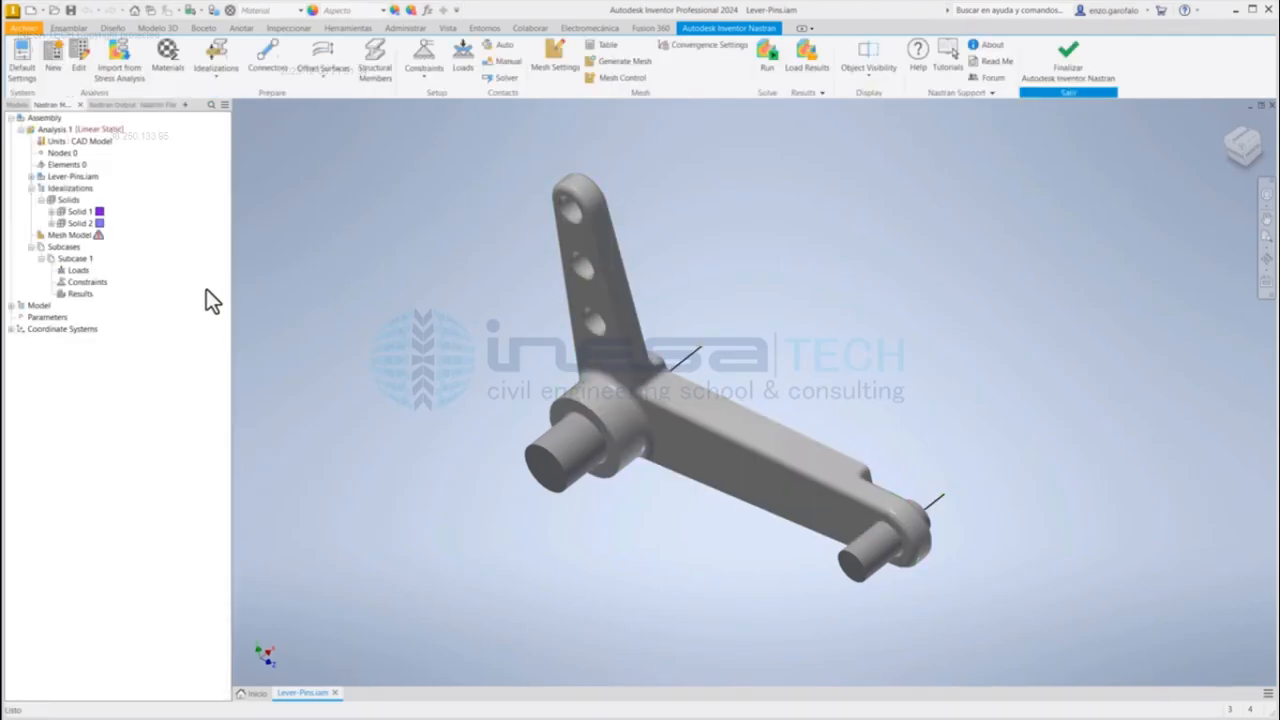
pyautogui.click(51, 213)
pyautogui.click(100, 224)
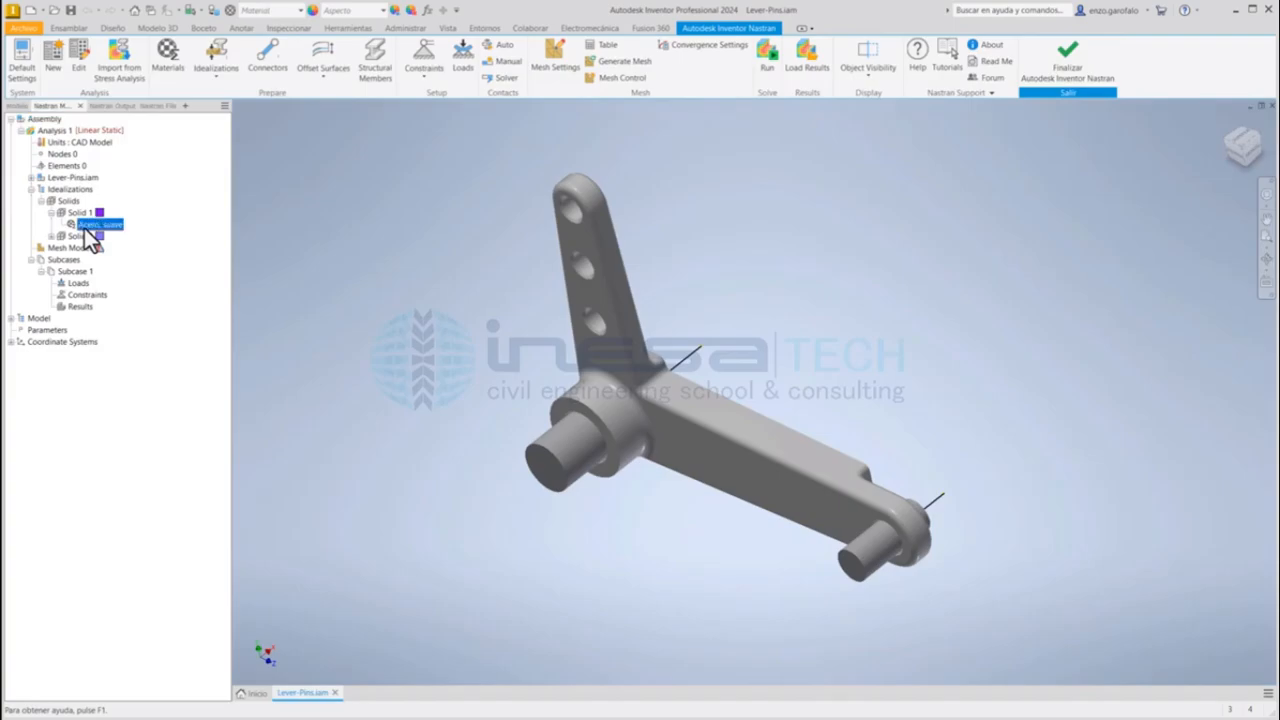
pyautogui.click(52, 237)
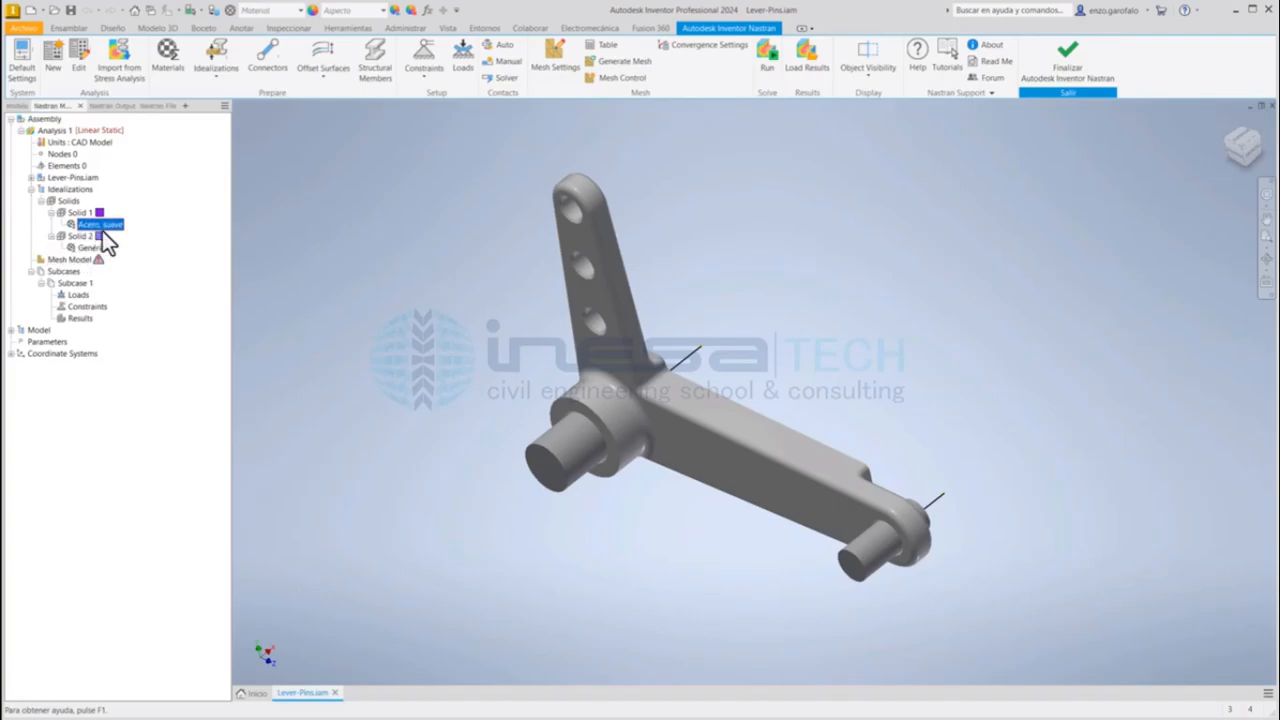
# Step: Delete all existing idealizations from the Nastran model and confirm the deletion
pyautogui.click(11, 330)
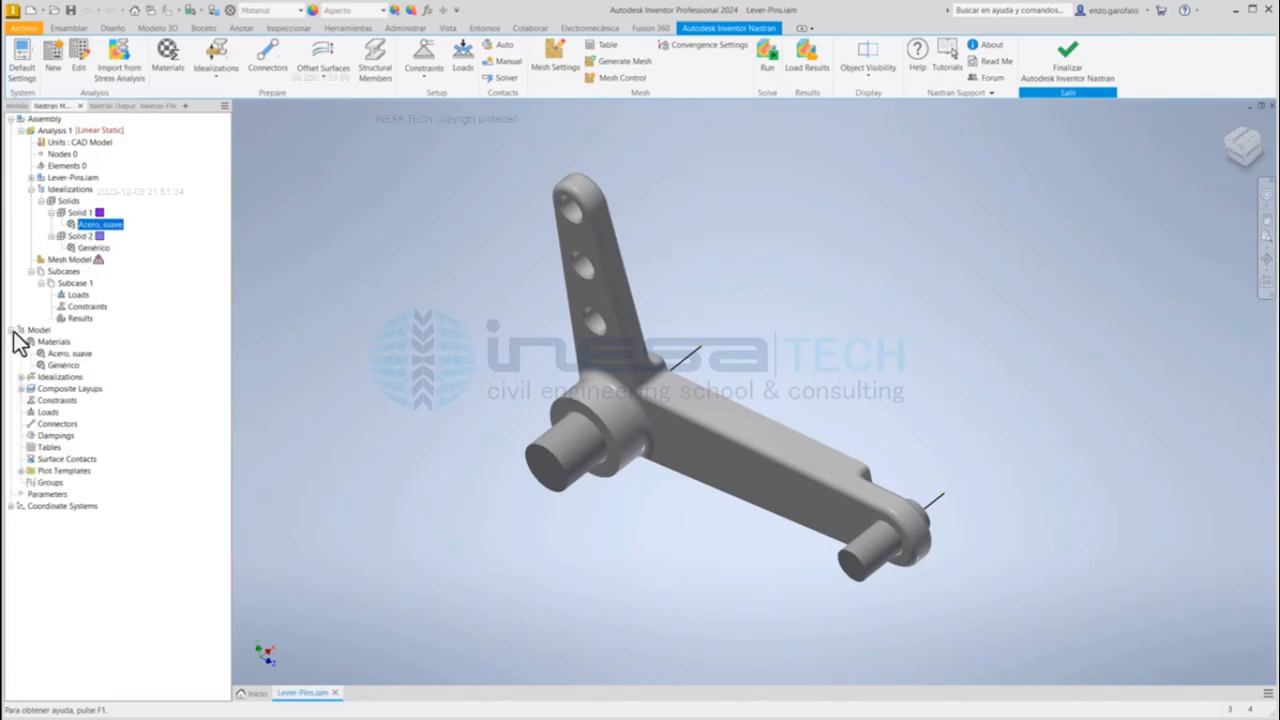
pyautogui.rightClick(58, 377)
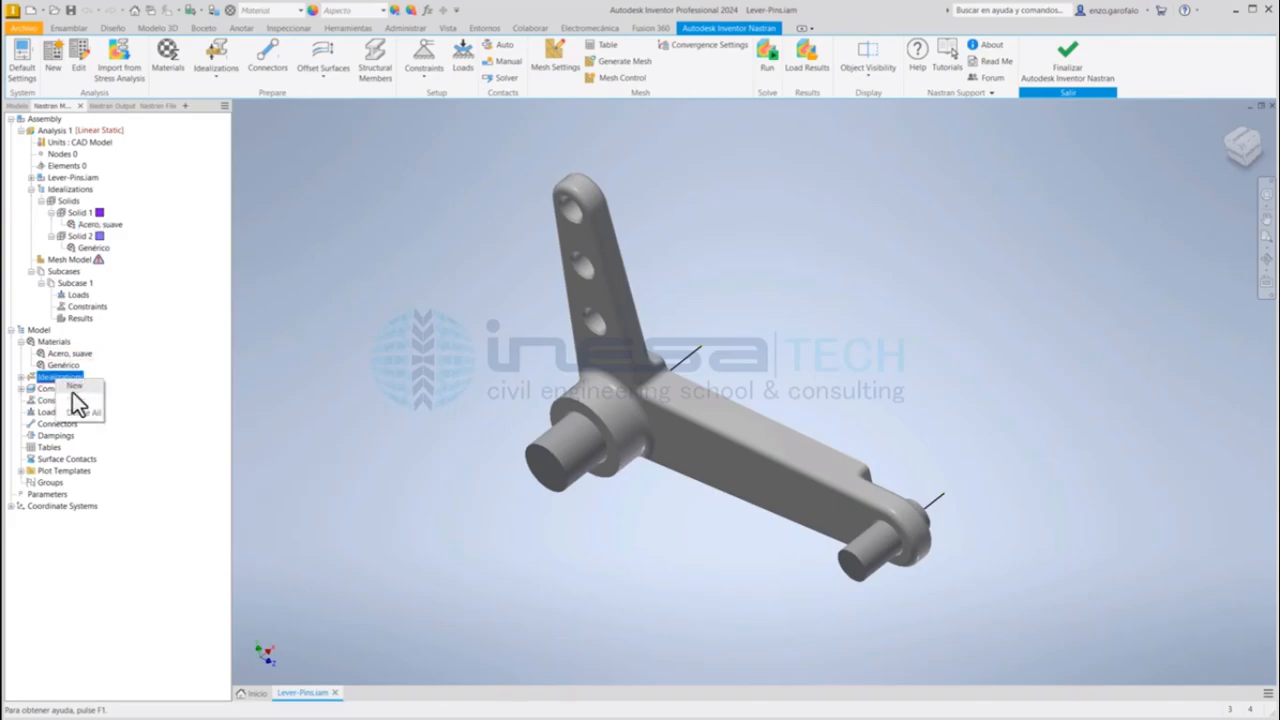
pyautogui.click(80, 413)
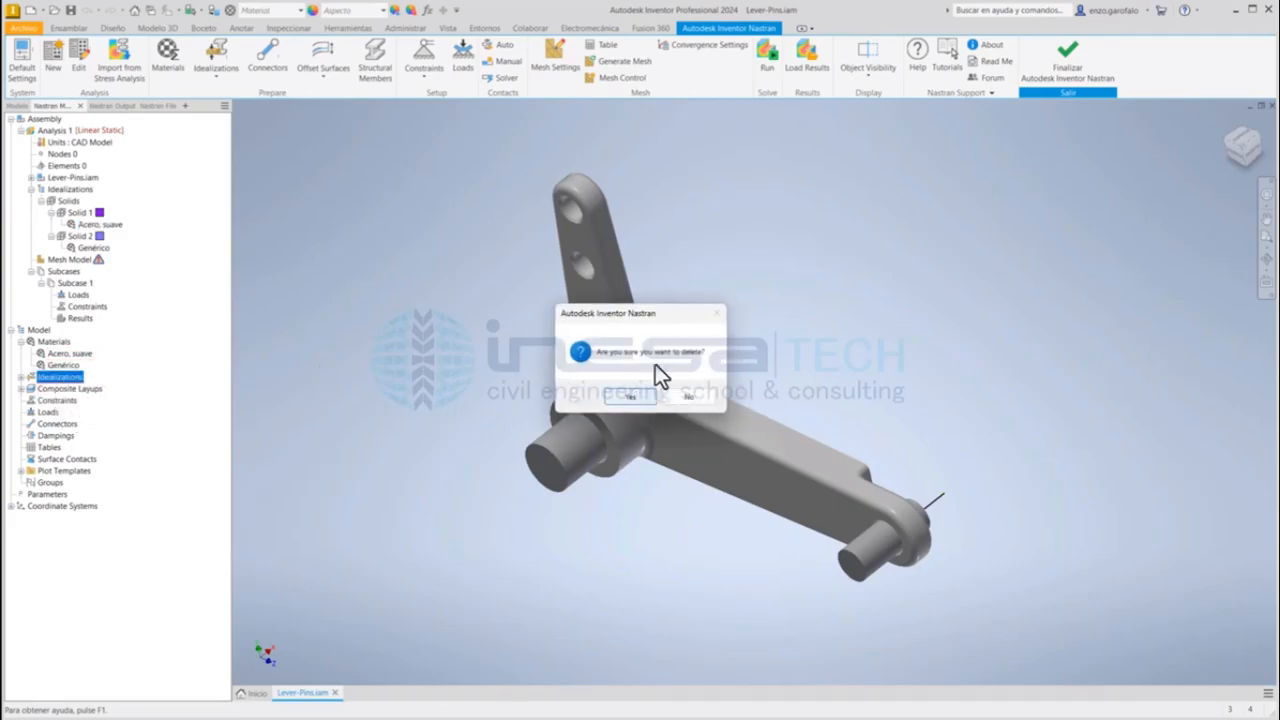
pyautogui.click(630, 396)
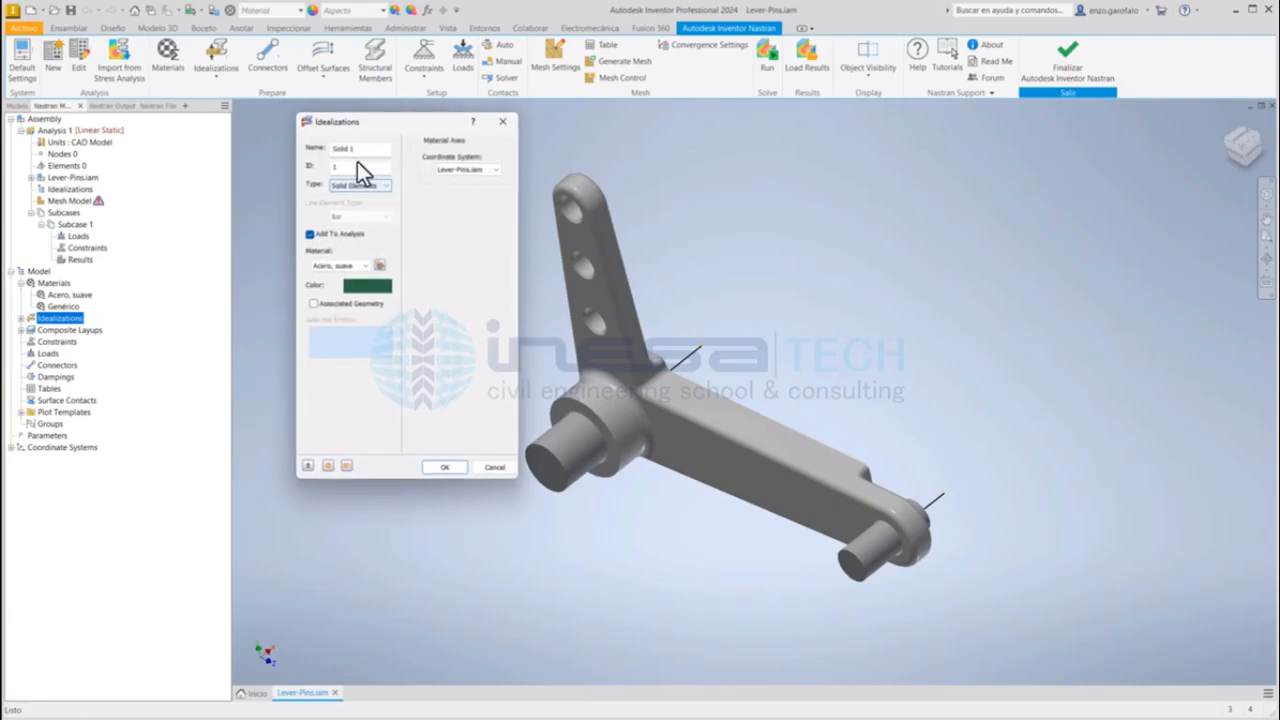
# Step: Create a new solid-element idealization named Palanca
pyautogui.write('Pa')
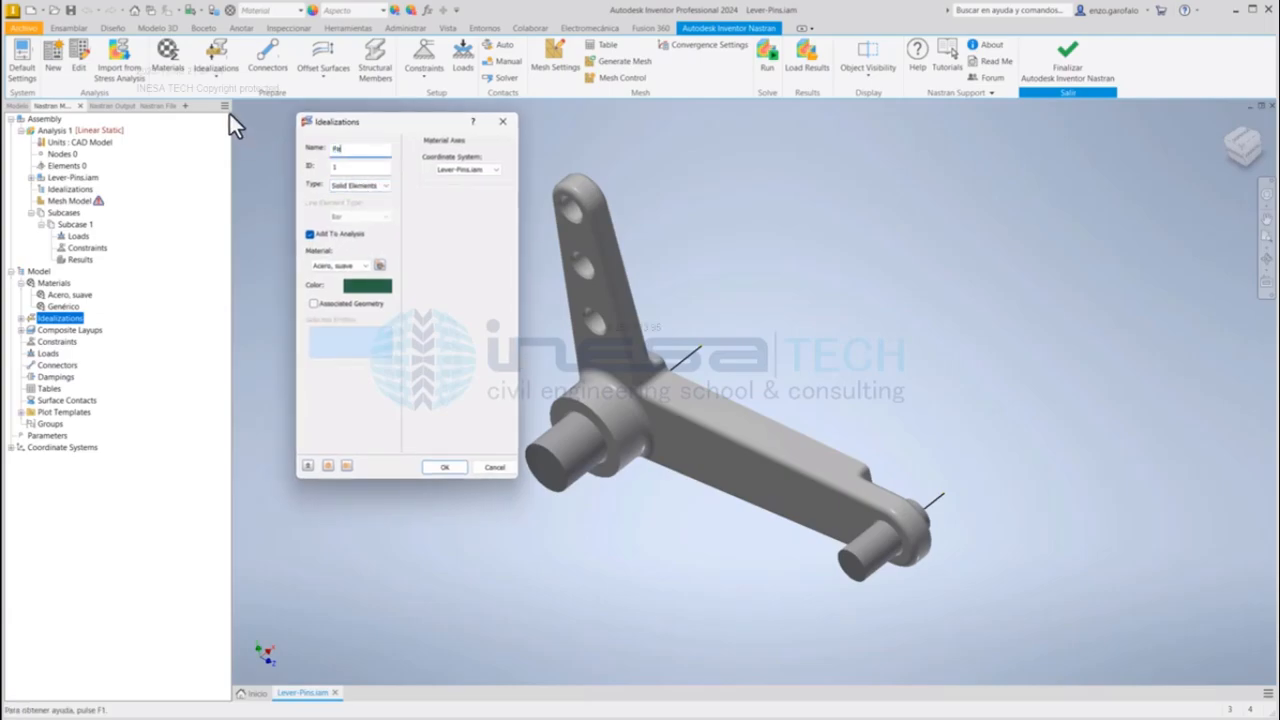
pyautogui.write('lanca')
pyautogui.click(364, 265)
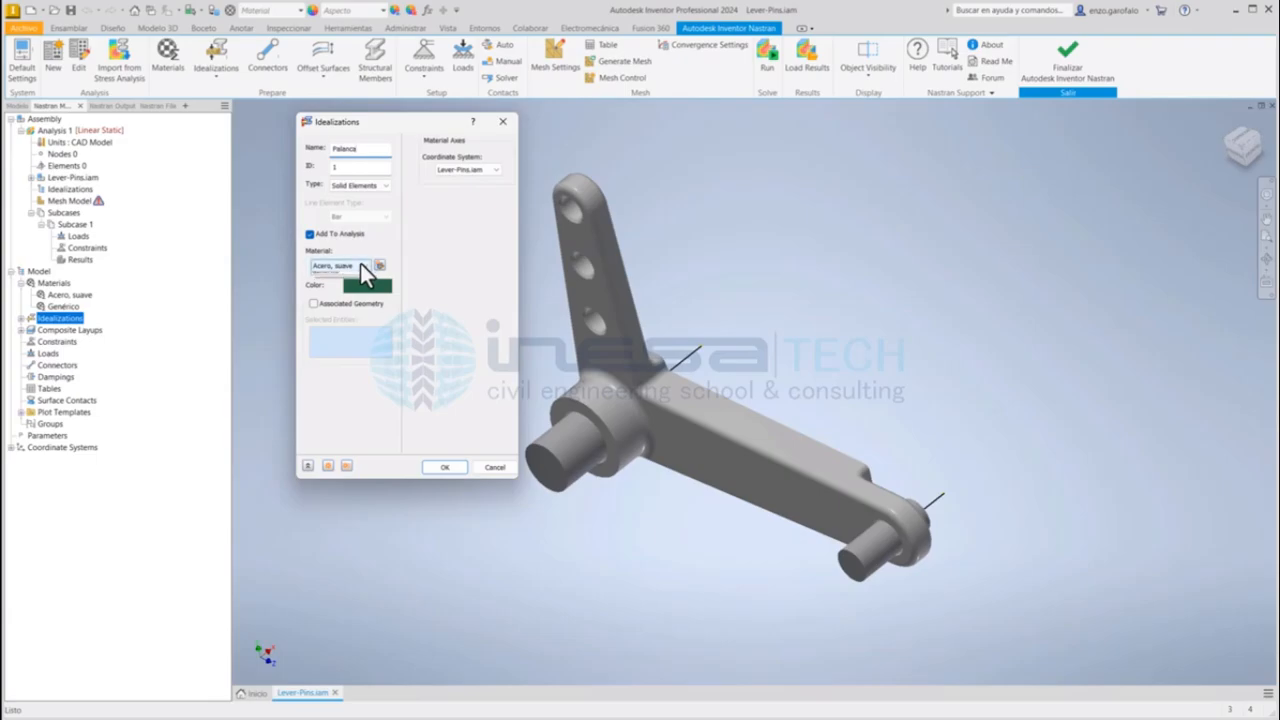
pyautogui.click(365, 266)
# Step: Define a new material for the Palanca idealization using Aluminio 1100-O from the Autodesk material library
pyautogui.click(380, 265)
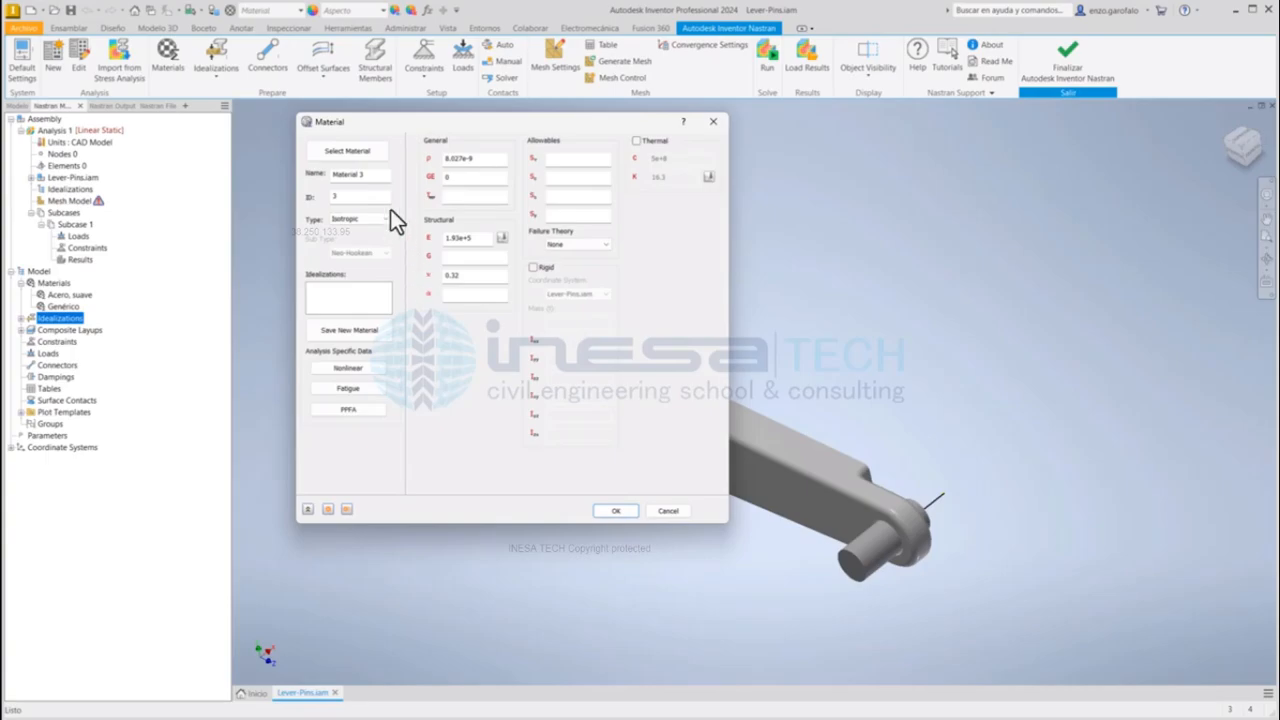
pyautogui.click(368, 158)
pyautogui.moveTo(1215, 245); pyautogui.dragTo(963, 222)
pyautogui.click(940, 254)
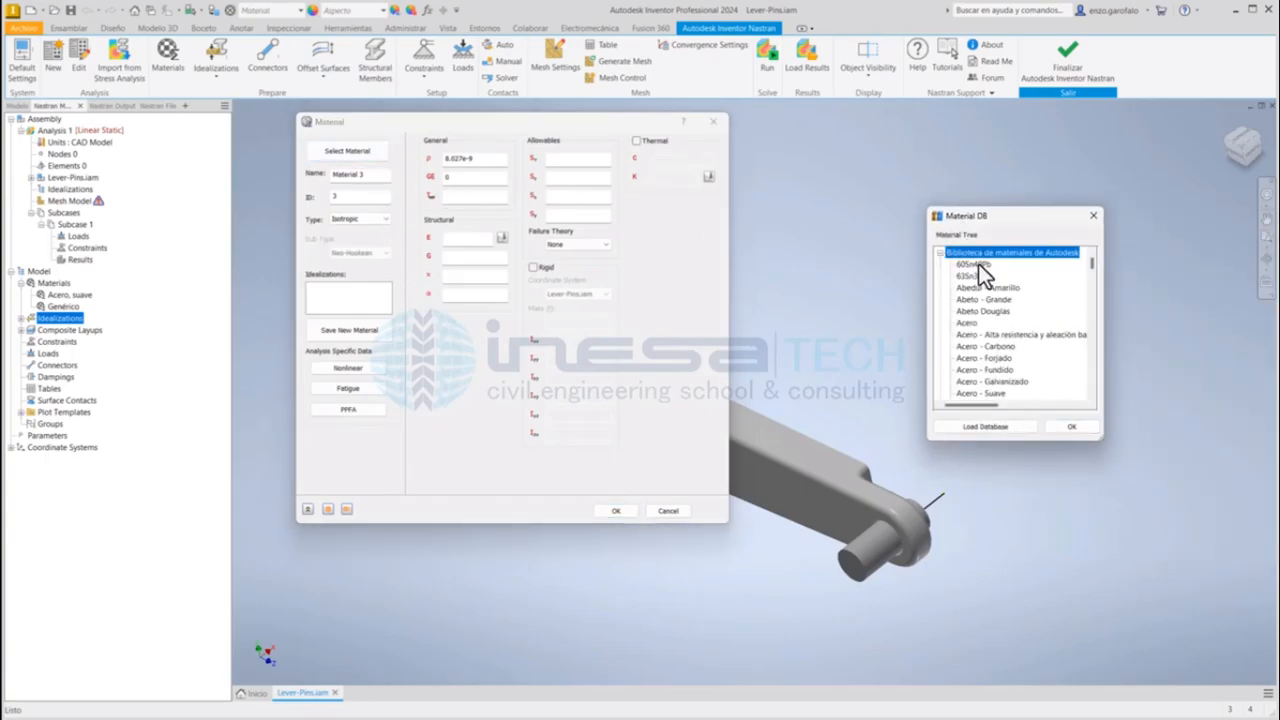
pyautogui.scroll(-10, 1018, 353)
pyautogui.click(990, 346)
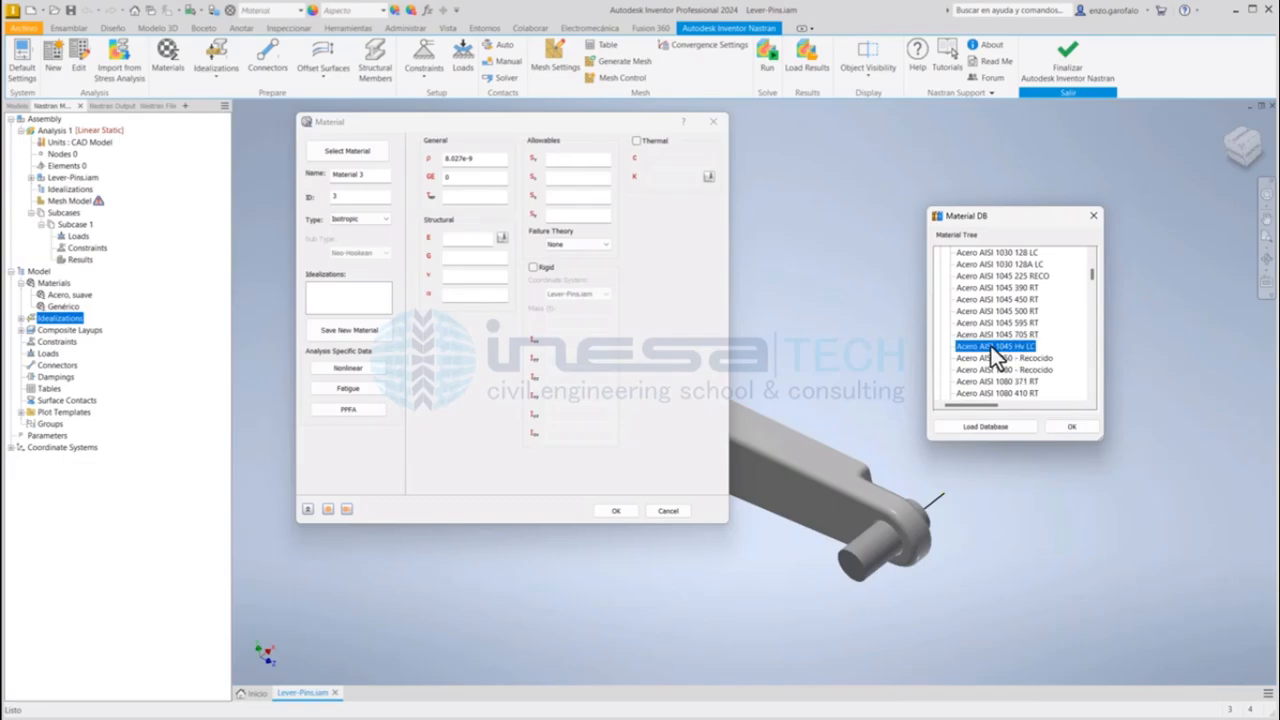
pyautogui.write('al')
pyautogui.scroll(-4, 1011, 349)
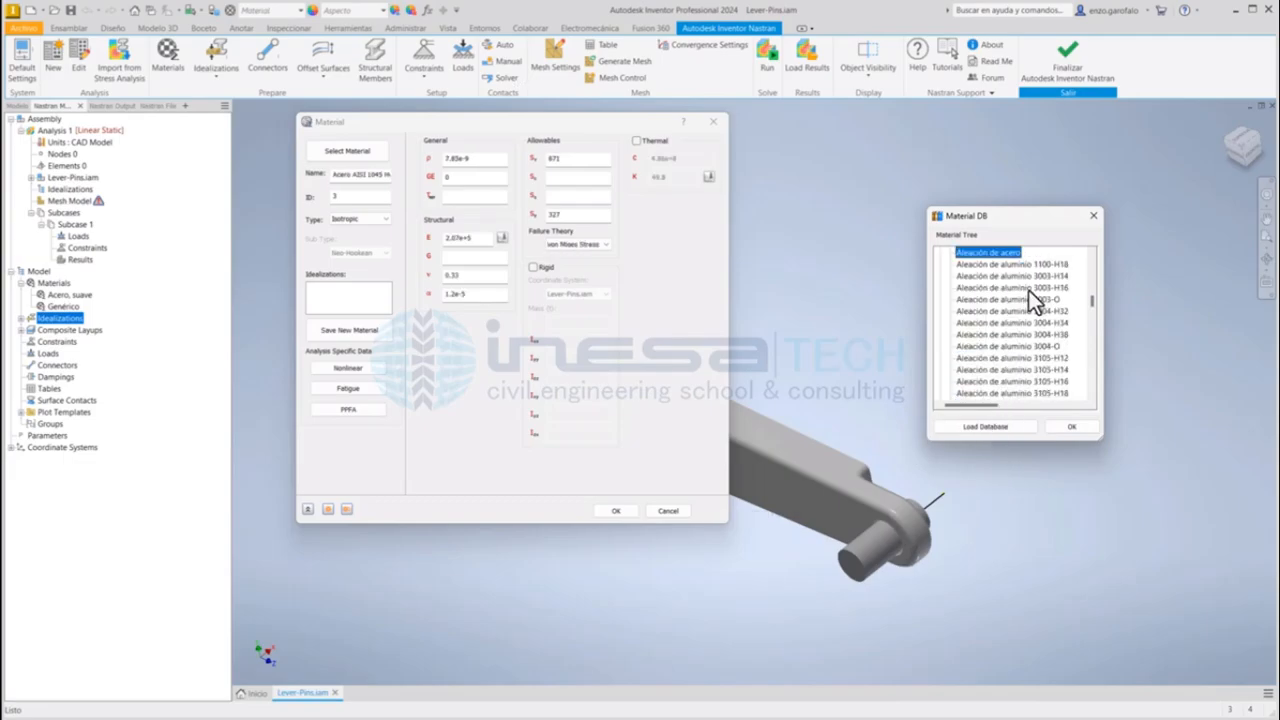
pyautogui.scroll(2, 1020, 318)
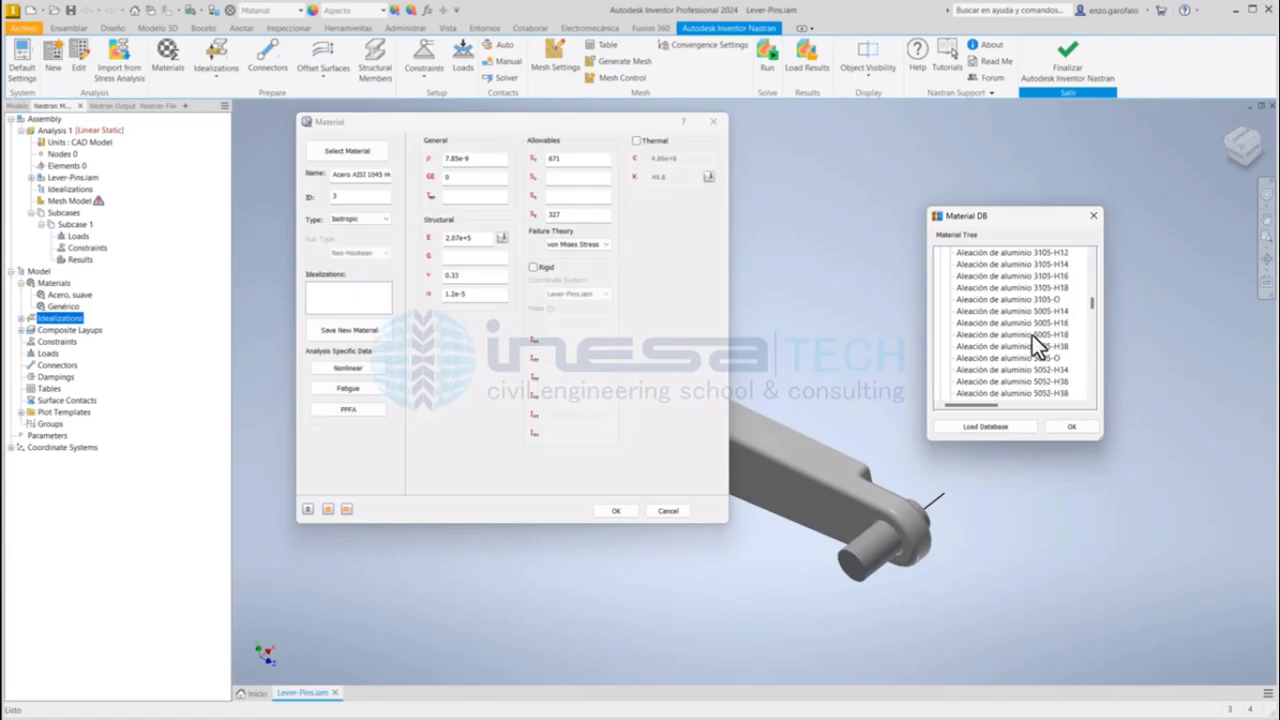
pyautogui.scroll(-10, 1034, 340)
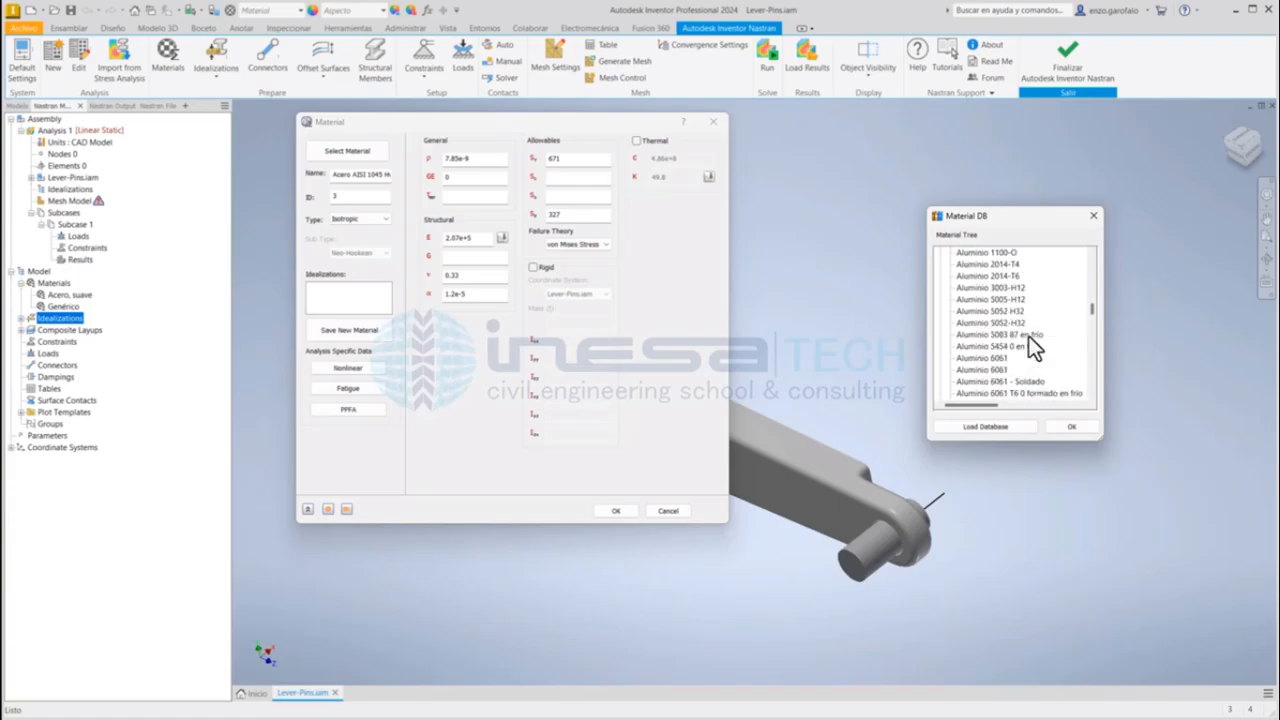
pyautogui.scroll(4, 1033, 345)
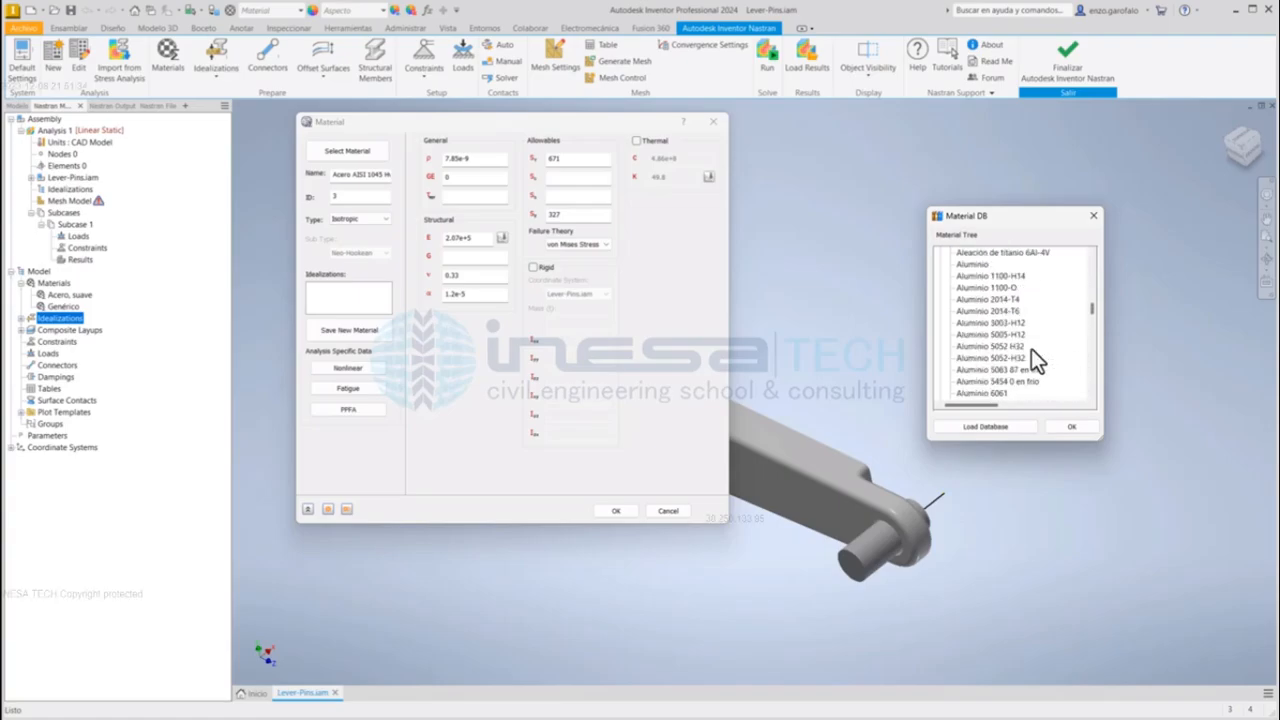
pyautogui.doubleClick(1006, 290)
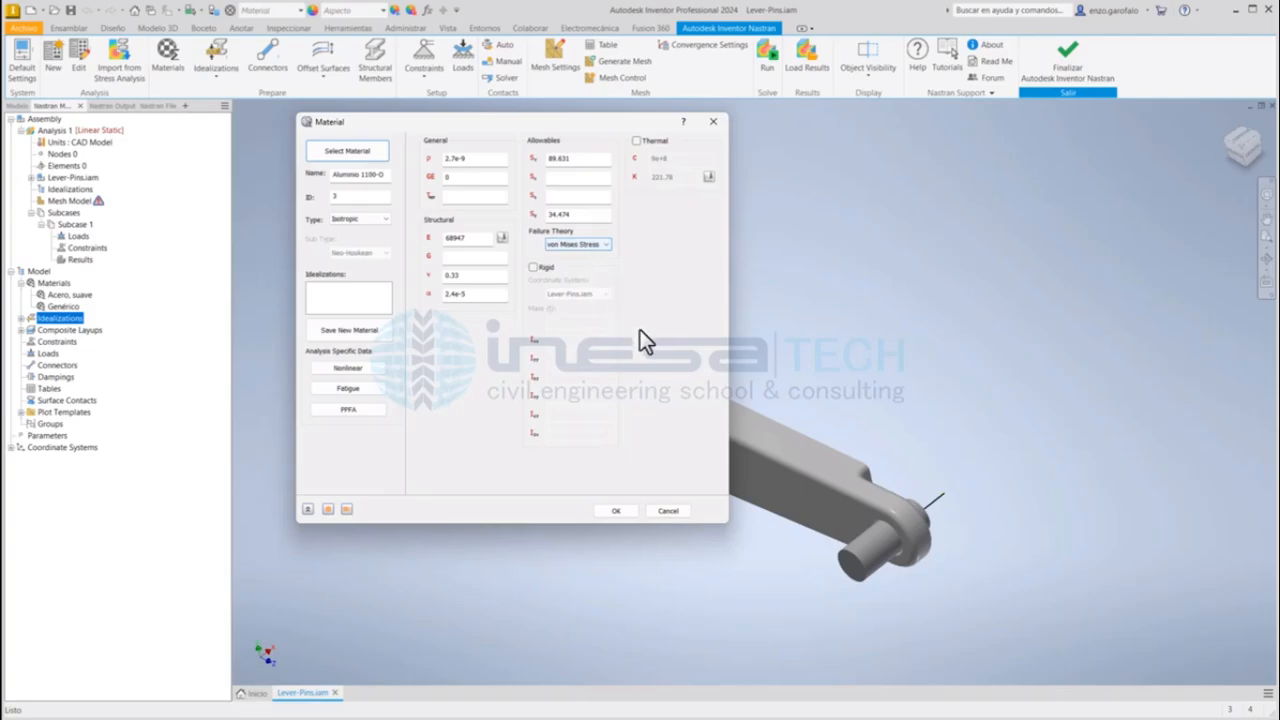
pyautogui.click(613, 508)
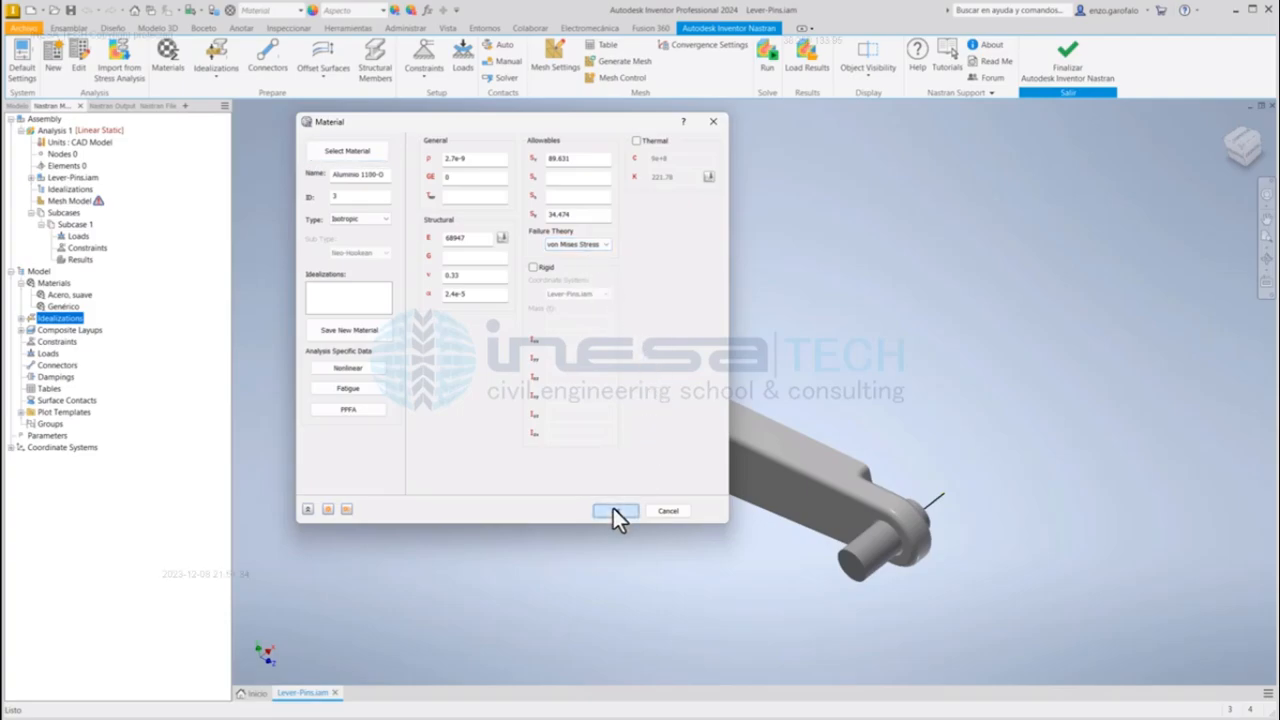
pyautogui.click(626, 511)
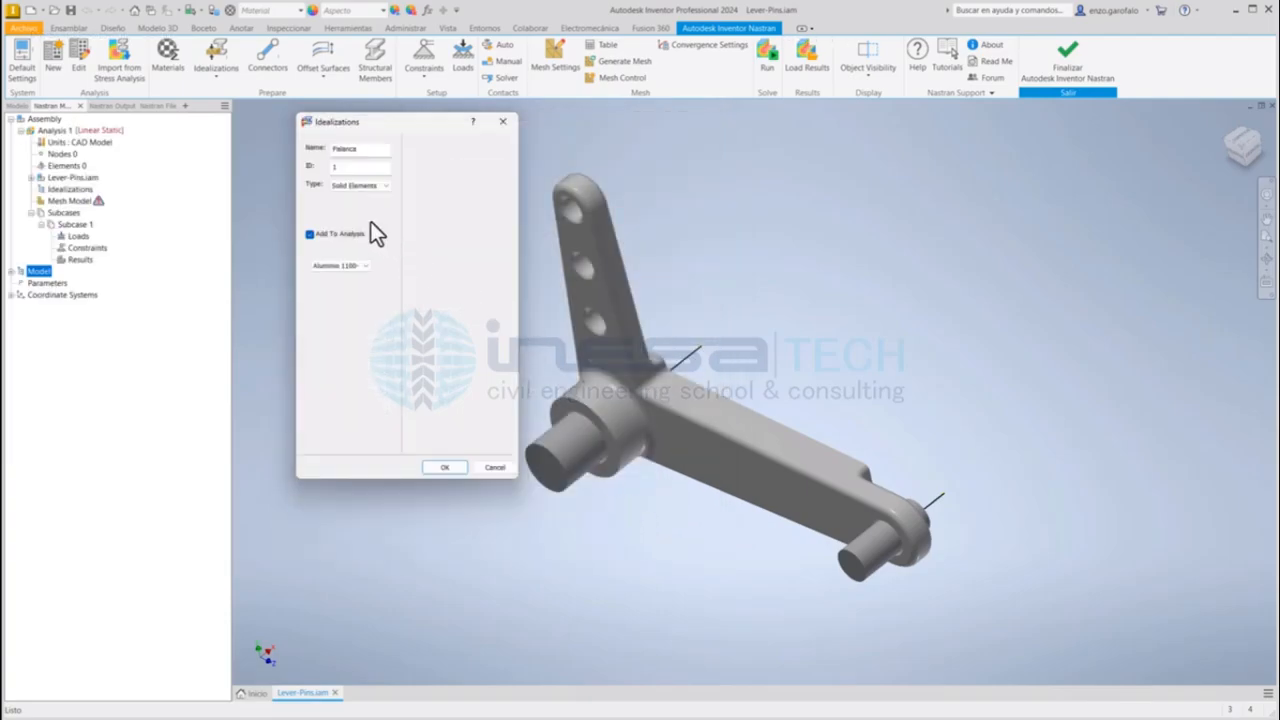
# Step: Associate the Palanca idealization with the Cast Lever part and confirm it
pyautogui.moveTo(366, 151); pyautogui.dragTo(328, 149)
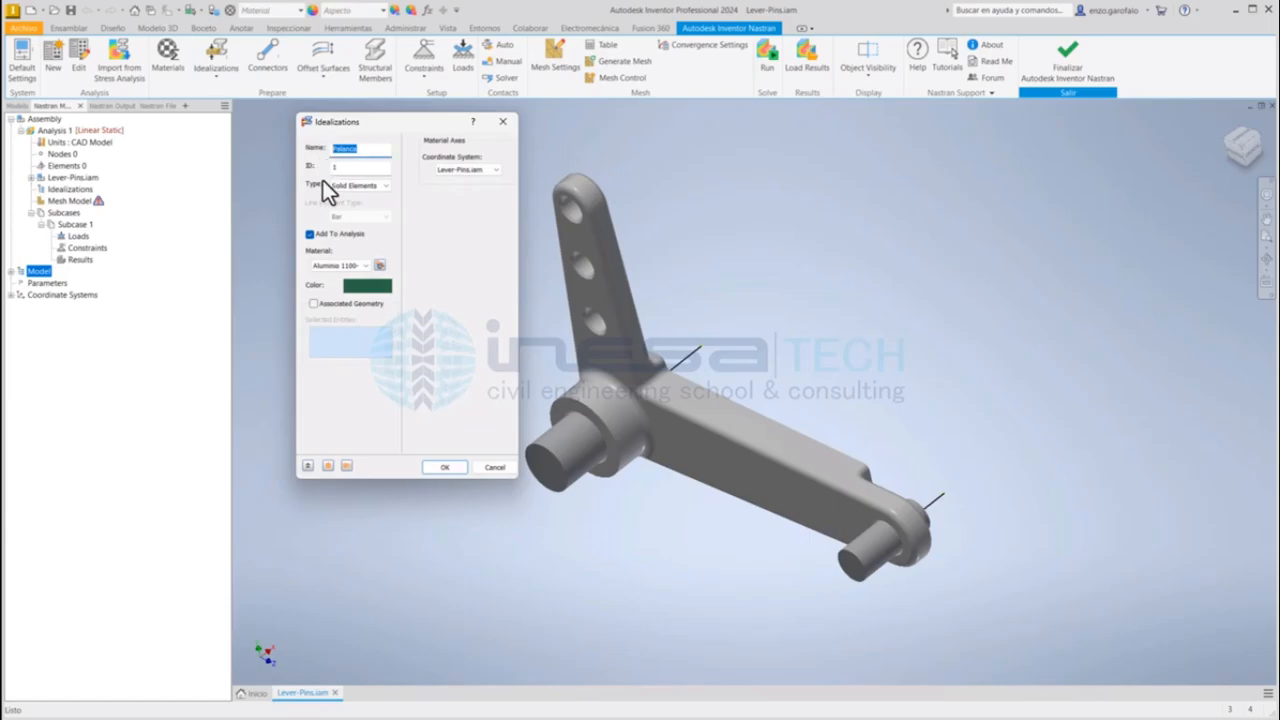
pyautogui.click(331, 306)
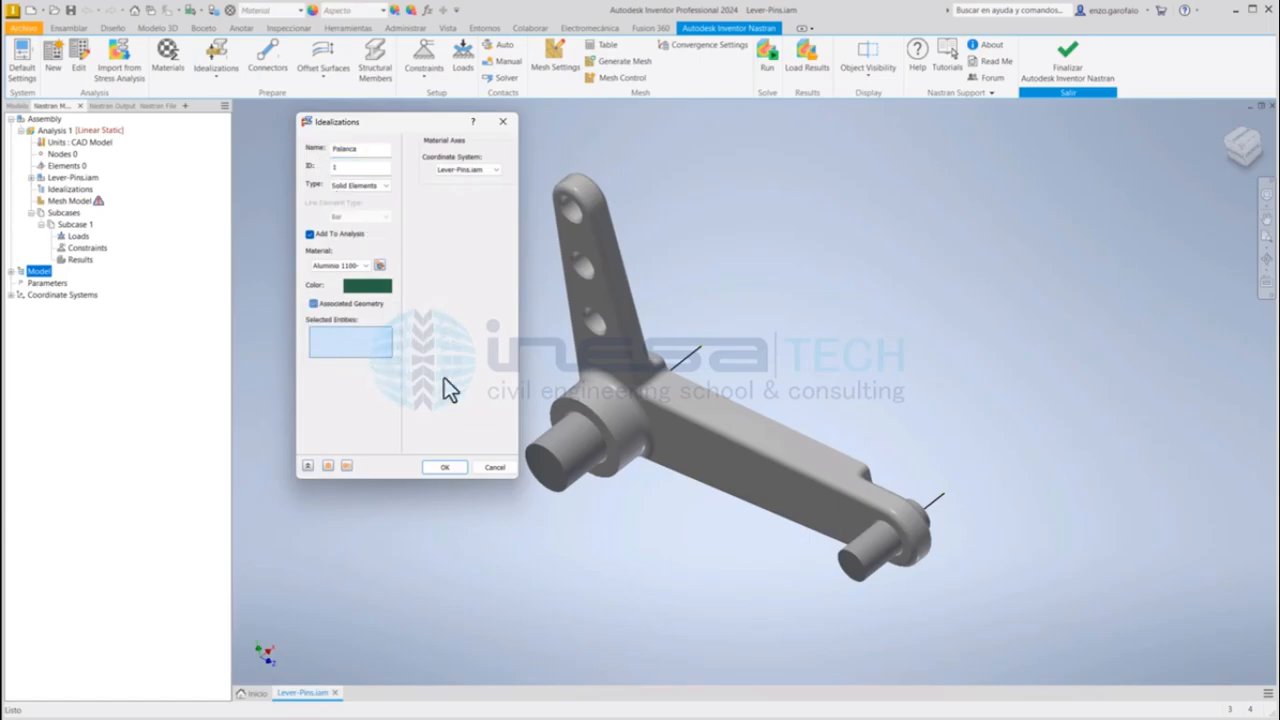
pyautogui.click(634, 368)
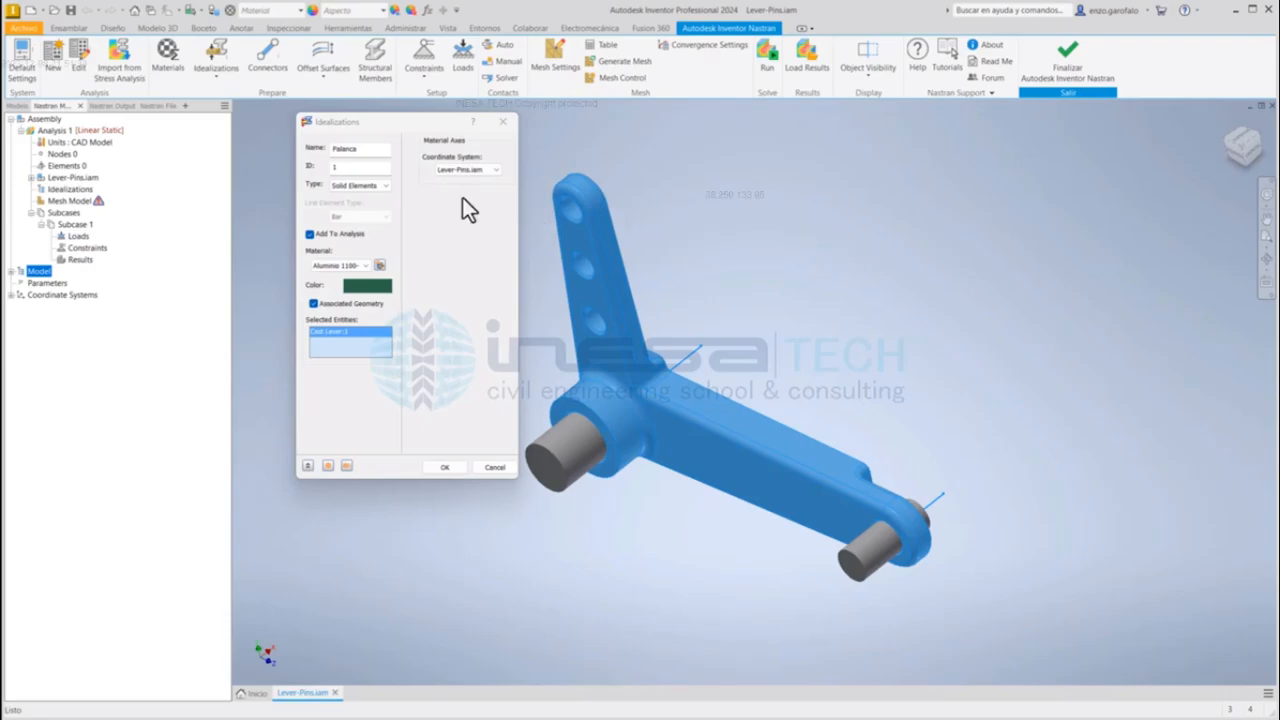
pyautogui.click(437, 469)
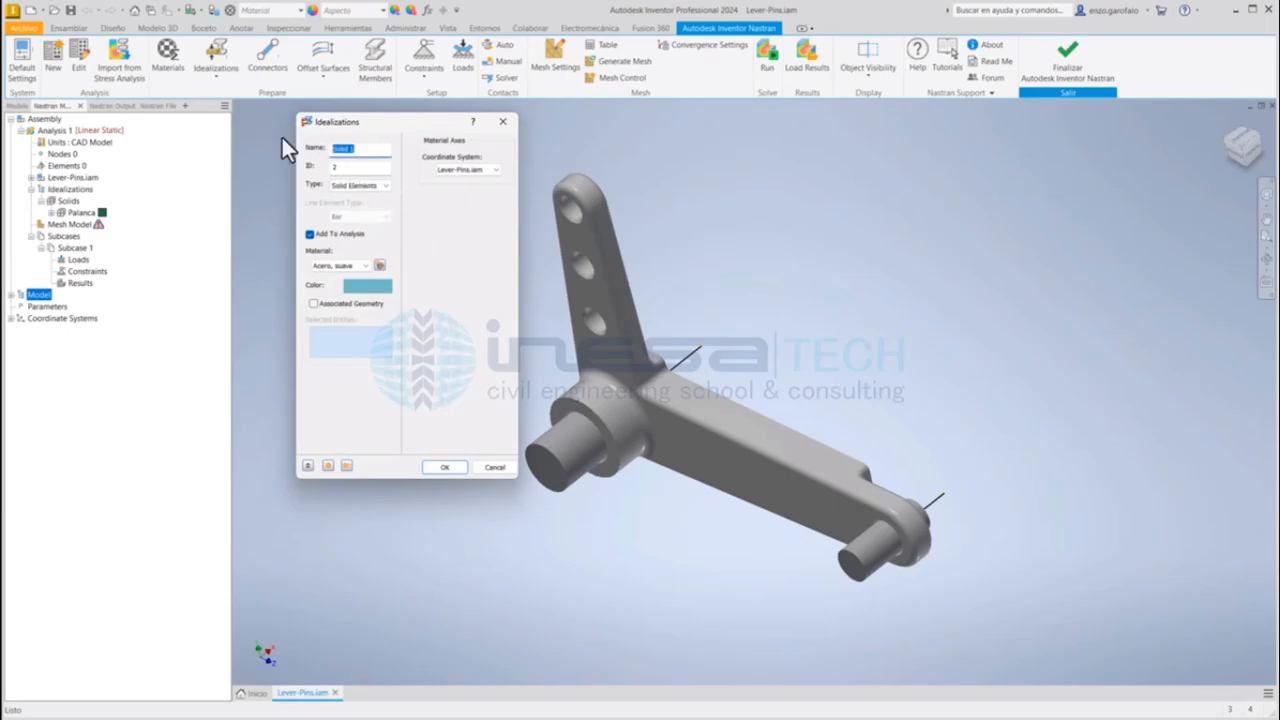
# Step: Name the second solid idealization Pasadores and define a new material for it using Aleación de acero from the Autodesk material library
pyautogui.write('Pasadores')
pyautogui.click(378, 266)
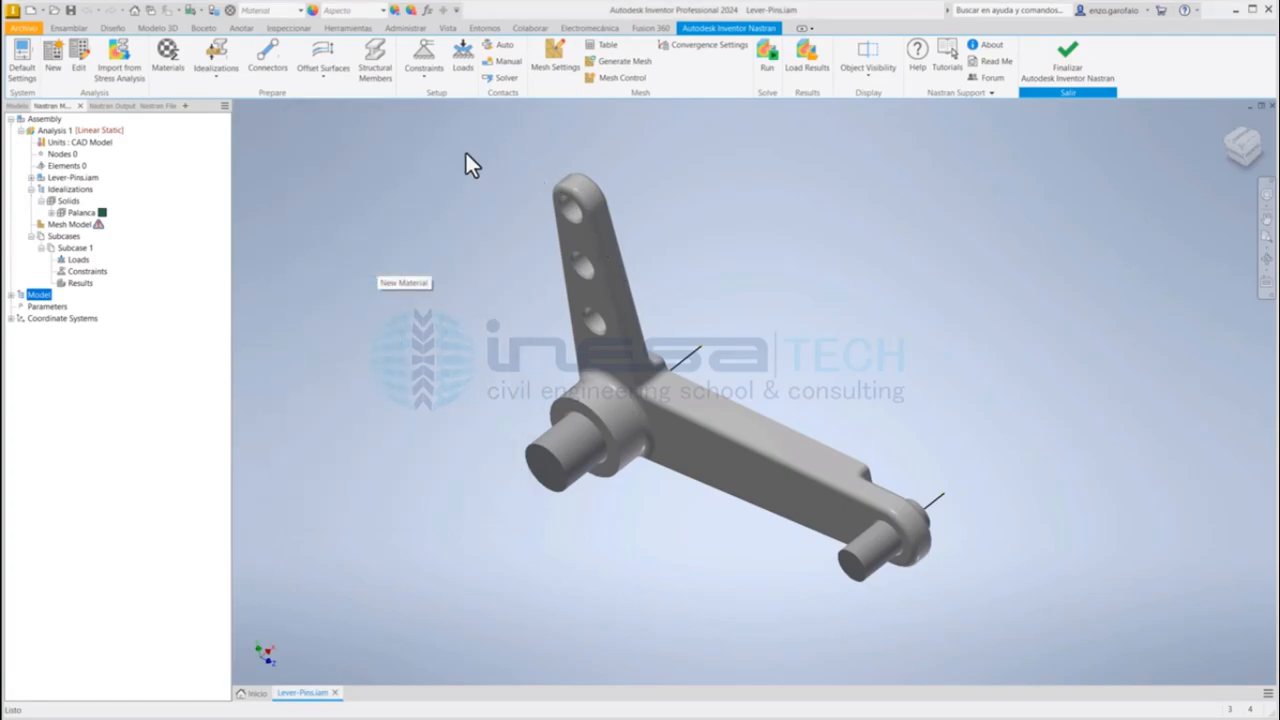
pyautogui.click(347, 151)
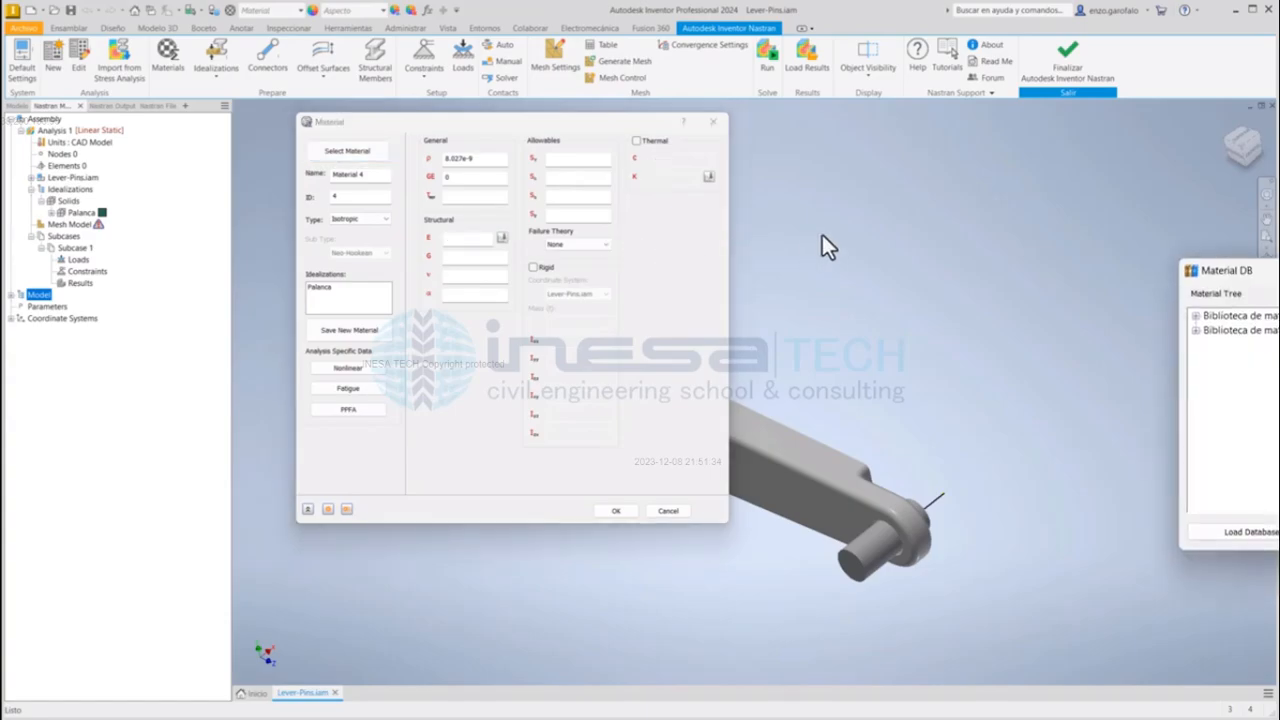
pyautogui.moveTo(1205, 270); pyautogui.dragTo(911, 190)
pyautogui.click(897, 228)
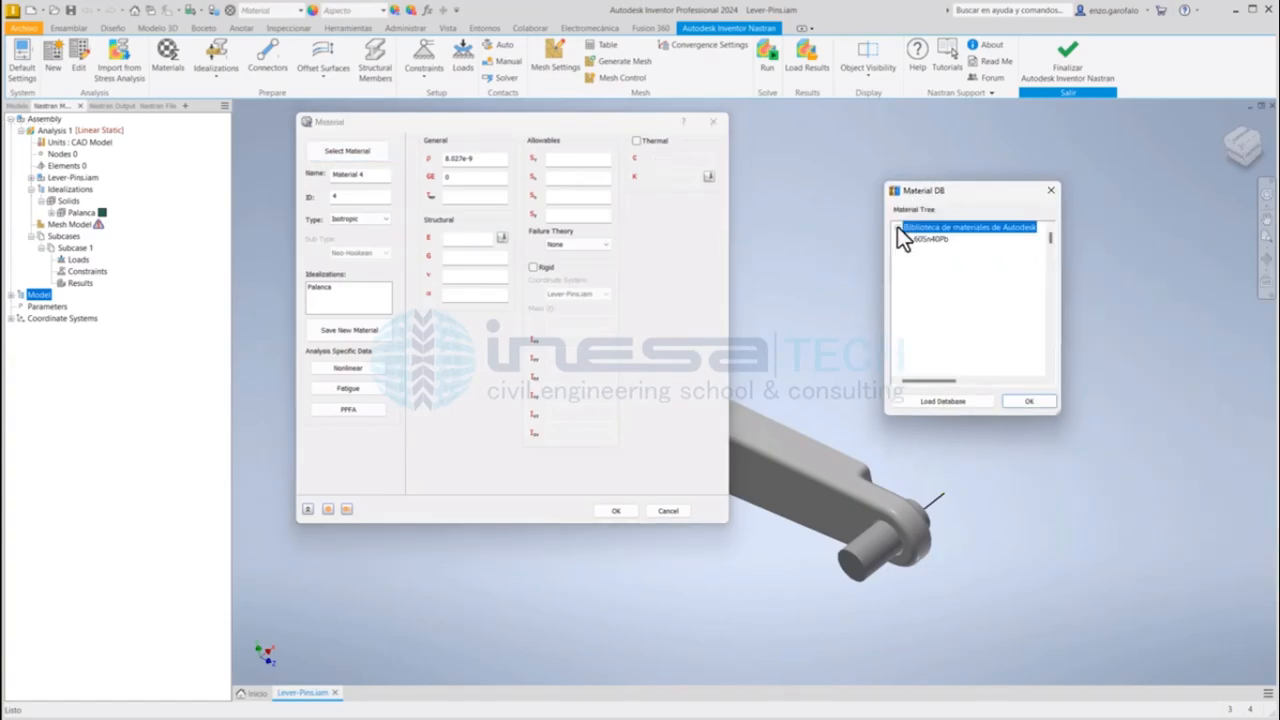
pyautogui.click(897, 229)
pyautogui.click(929, 290)
pyautogui.scroll(-3, 928, 296)
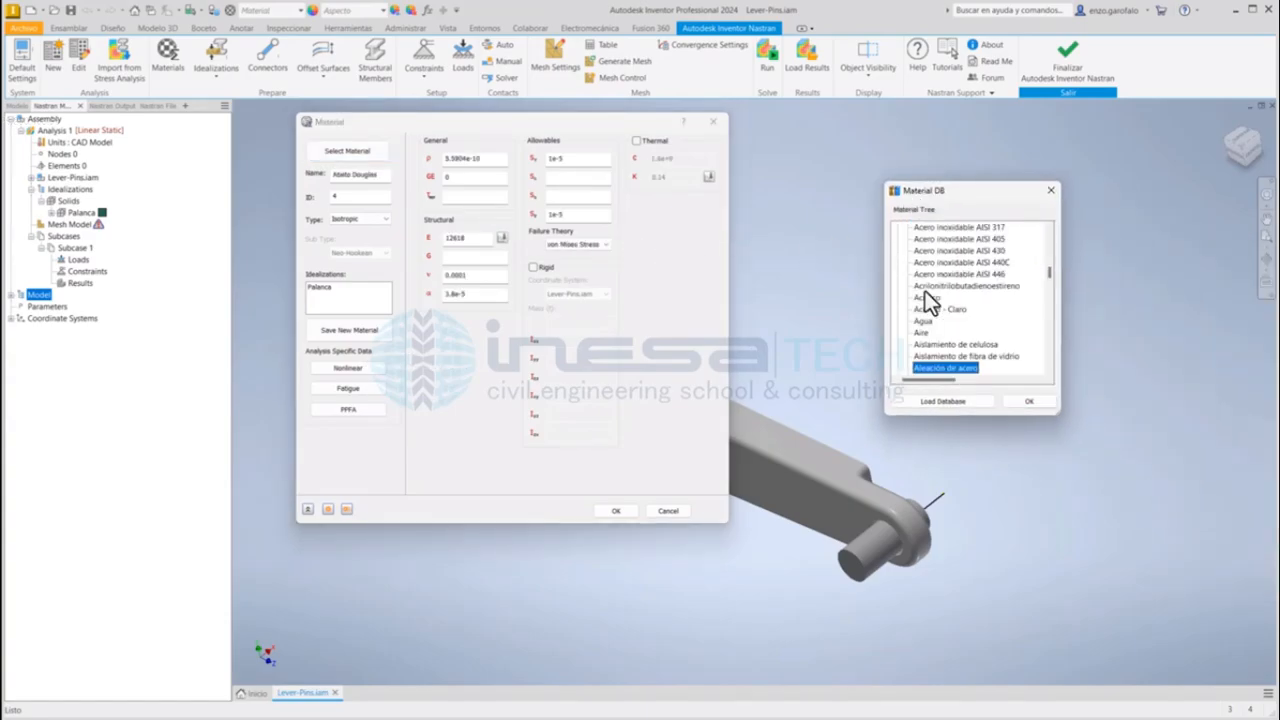
pyautogui.doubleClick(940, 370)
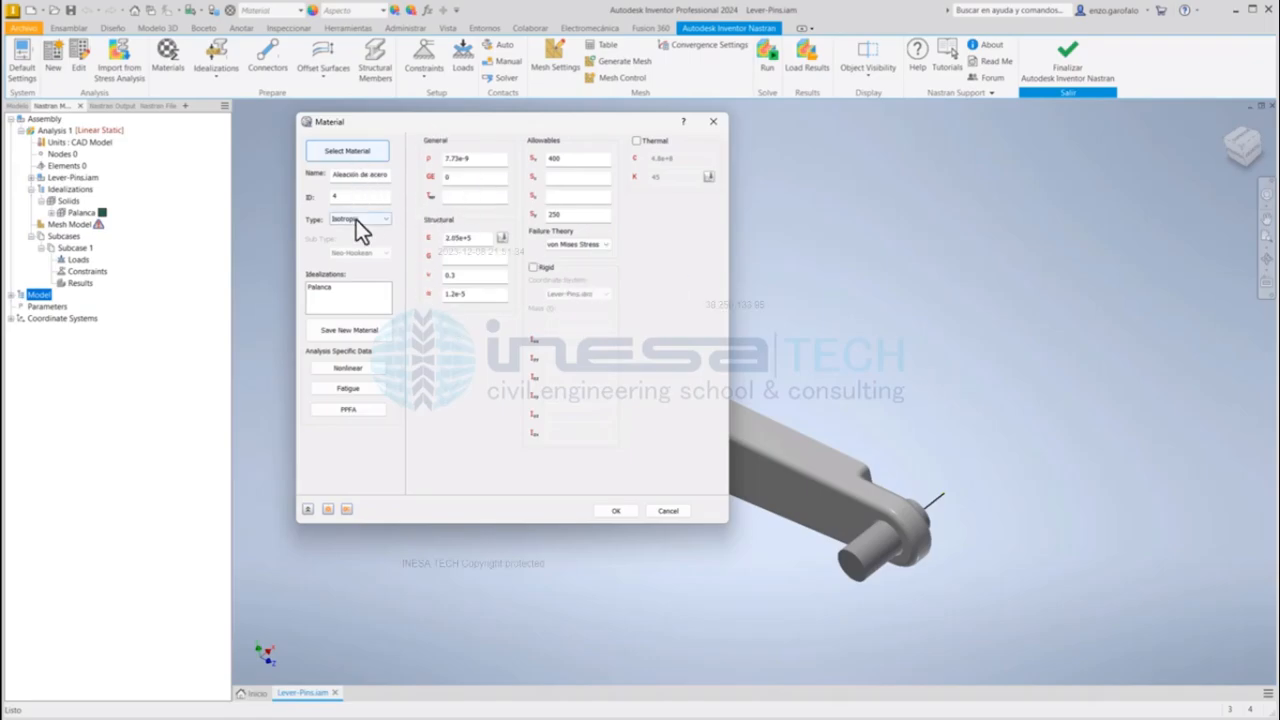
pyautogui.click(615, 510)
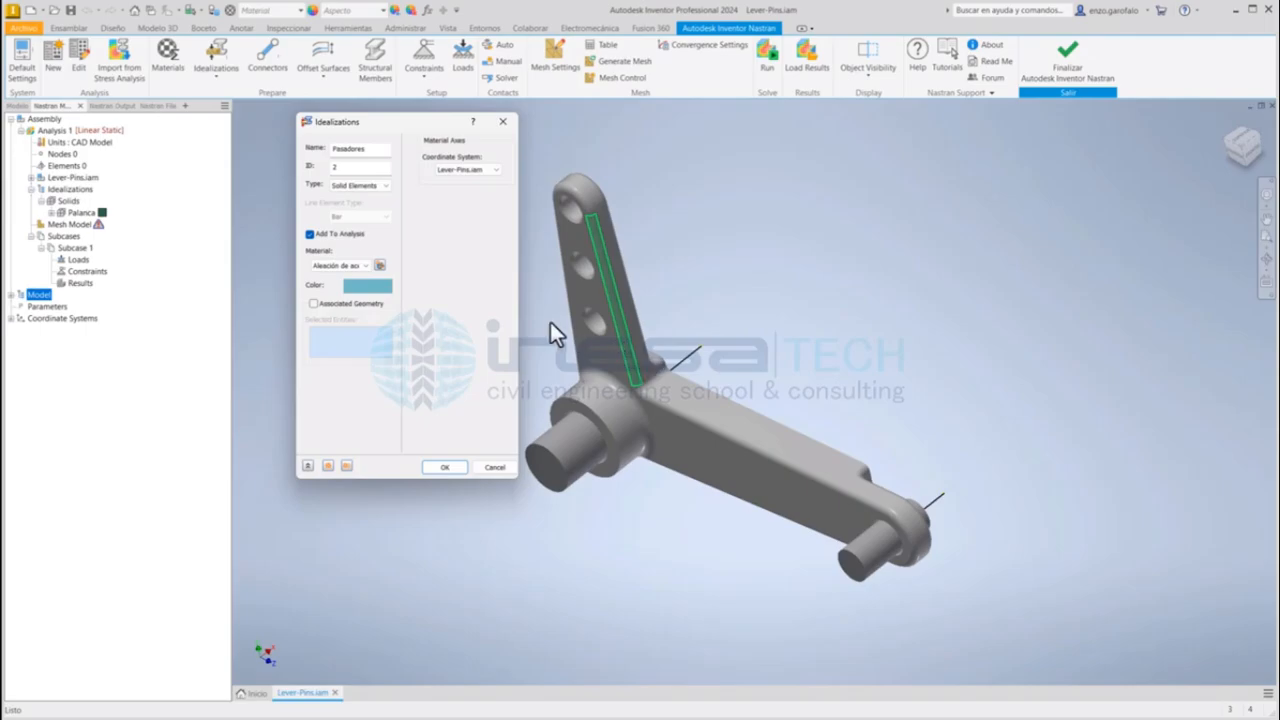
# Step: Associate the Pasadores idealization with the Large Pin and Small Pin parts and confirm it
pyautogui.click(328, 305)
pyautogui.click(584, 455)
pyautogui.click(880, 550)
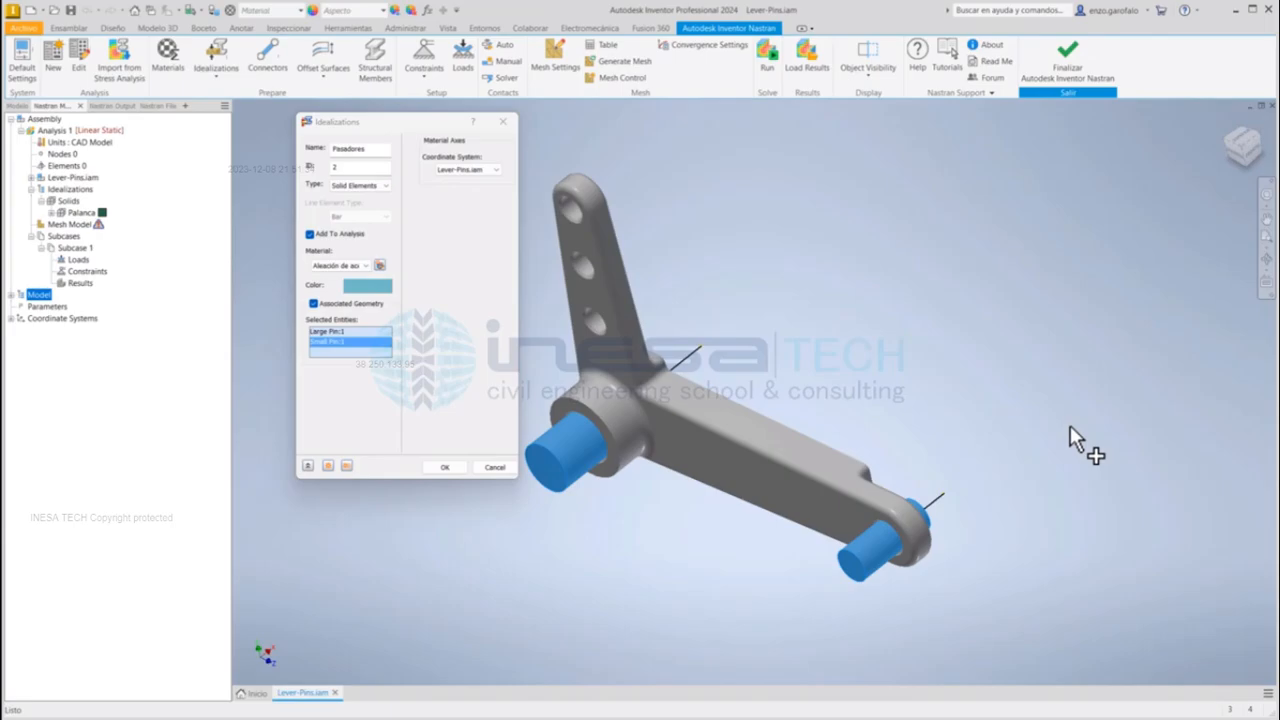
pyautogui.click(445, 467)
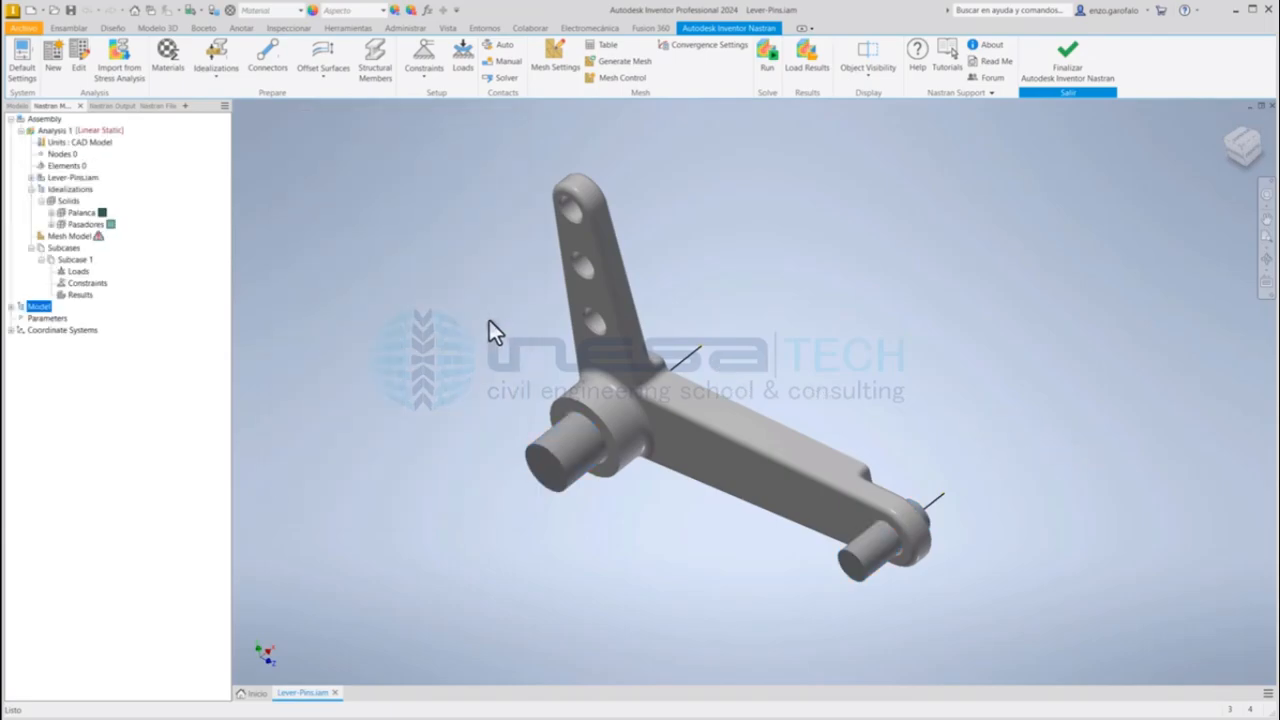
# Step: Check the materials of the Palanca and Pasadores idealizations and the geometry assigned to Pasadores
pyautogui.click(50, 212)
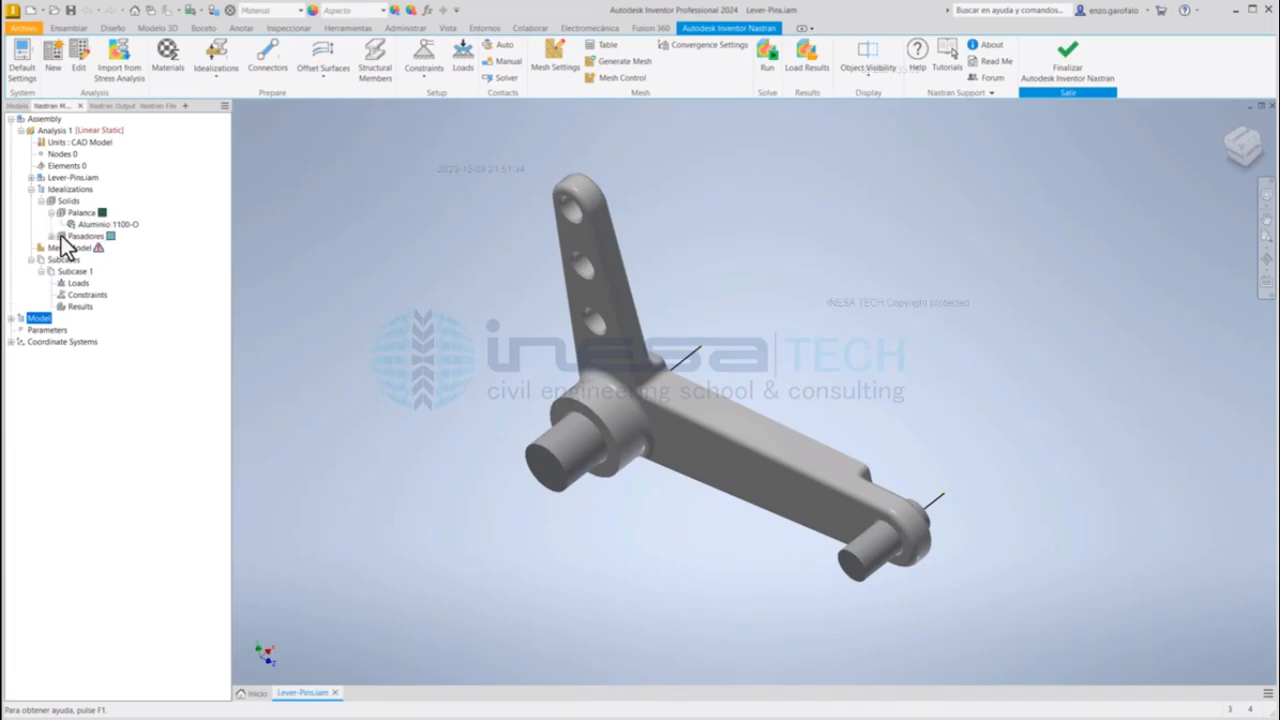
pyautogui.doubleClick(52, 237)
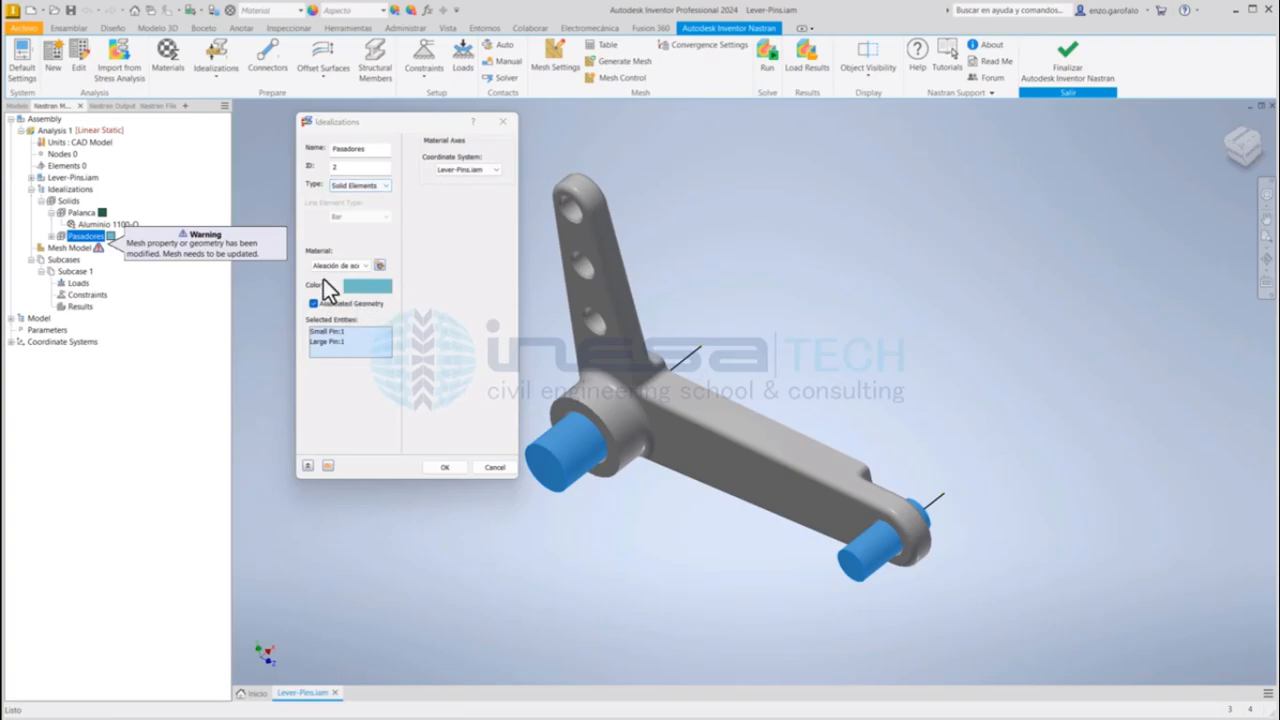
pyautogui.click(503, 121)
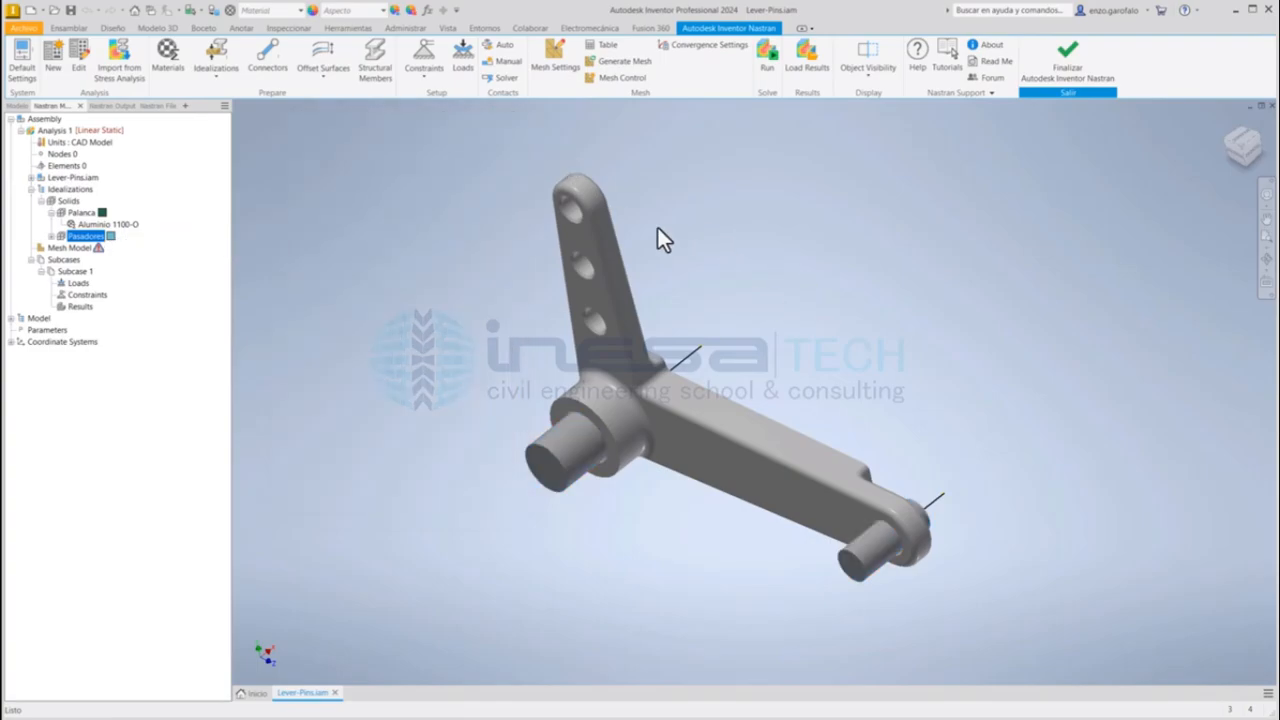
pyautogui.click(51, 236)
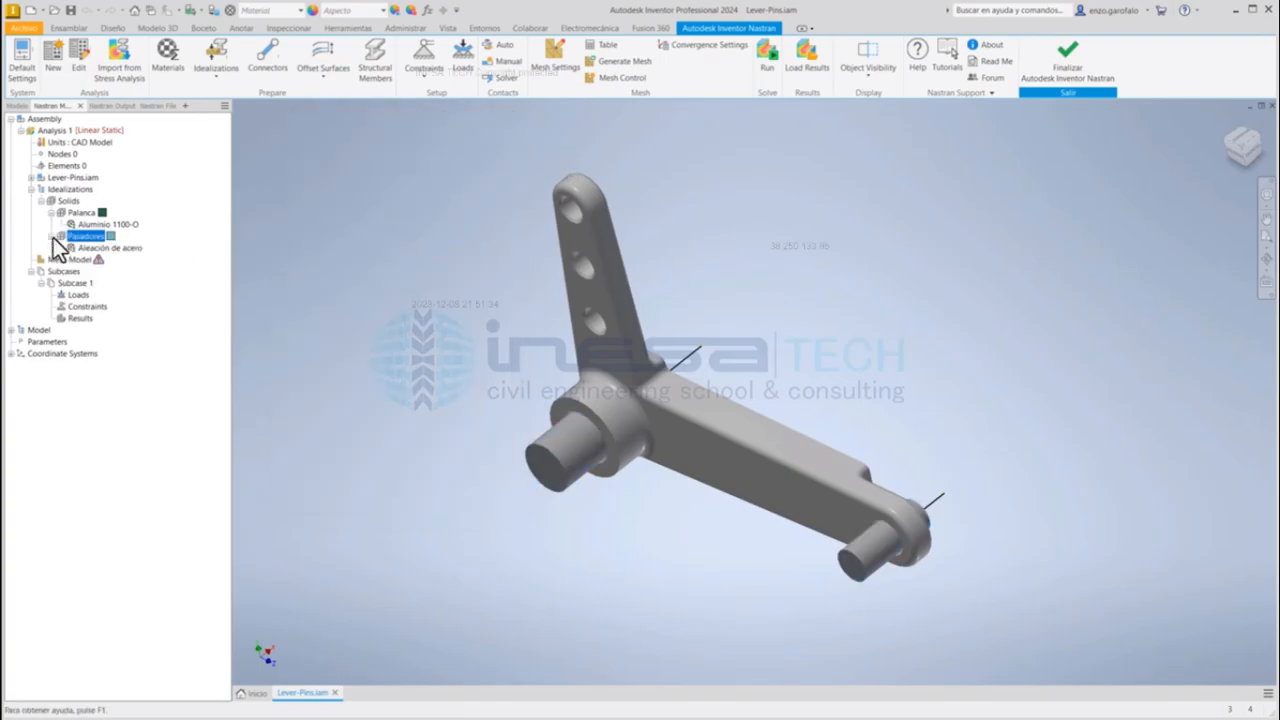
# Step: Apply a force load named 1000 N to the lever's uppermost hole face, with a Z component of -1000 N
pyautogui.keyDown('shift'); pyautogui.moveTo(748, 317); pyautogui.dragTo(772, 298, button='middle'); pyautogui.keyUp('shift')
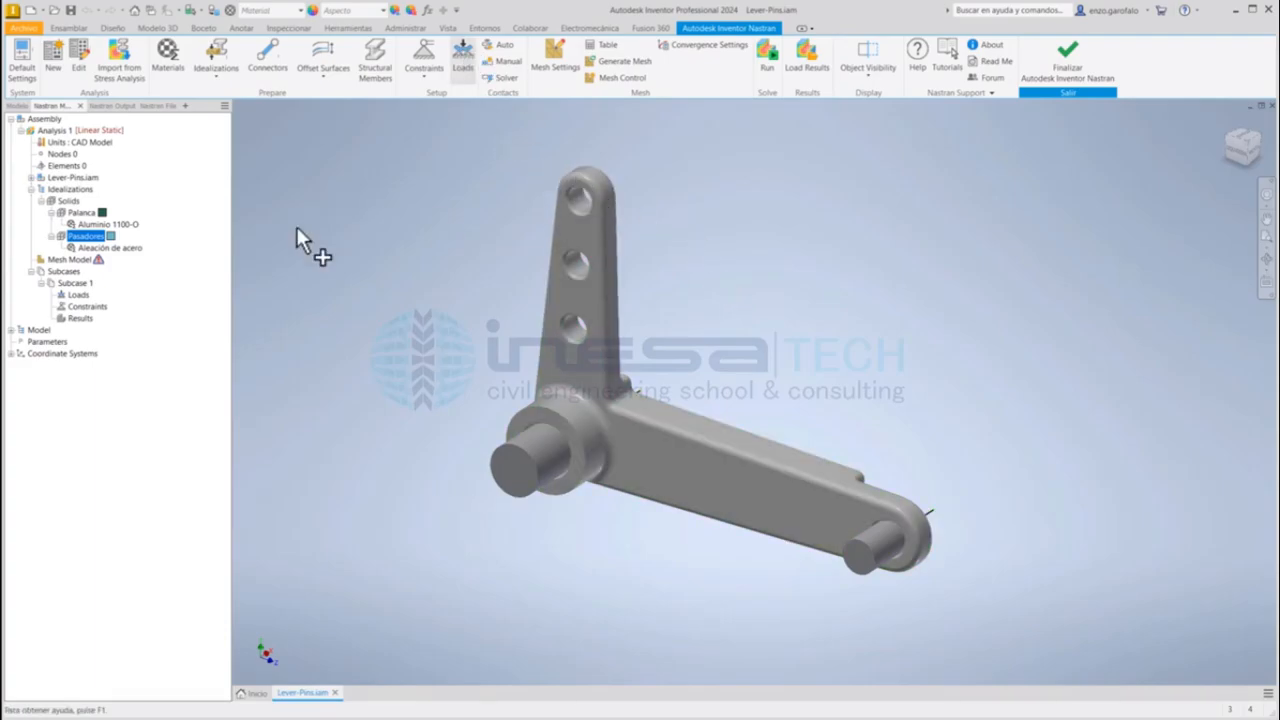
pyautogui.click(578, 198)
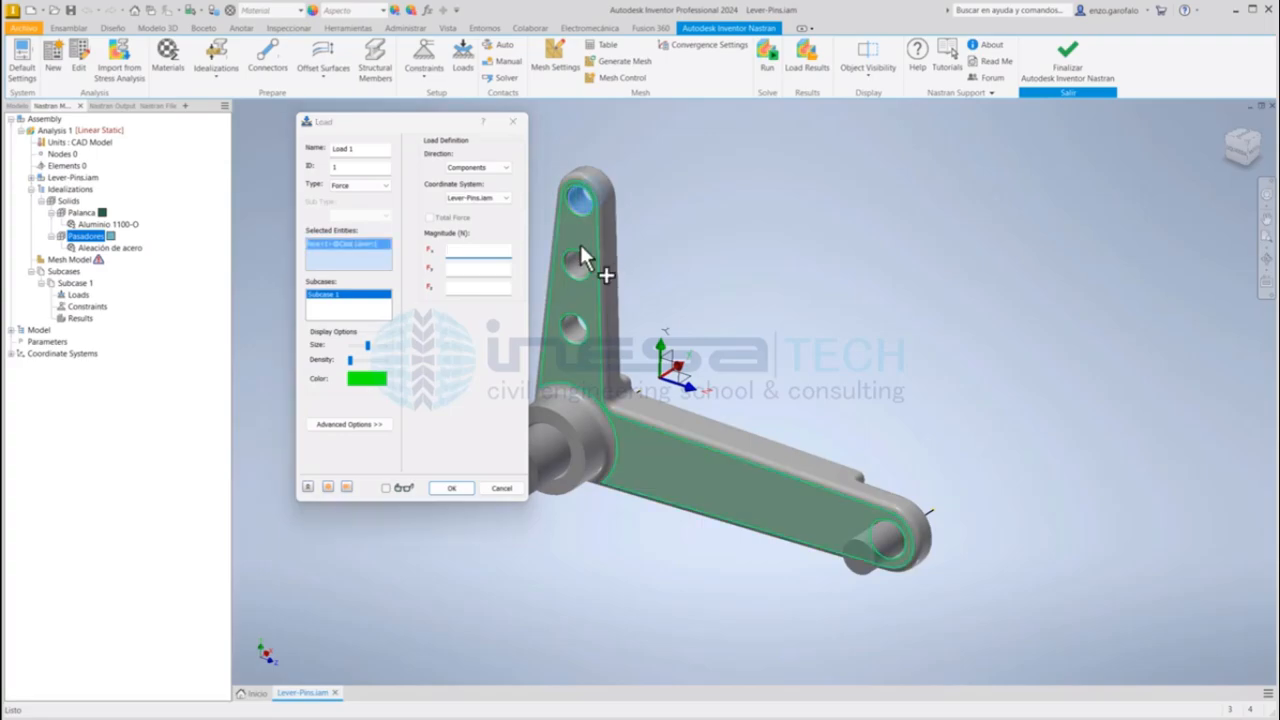
pyautogui.click(479, 288)
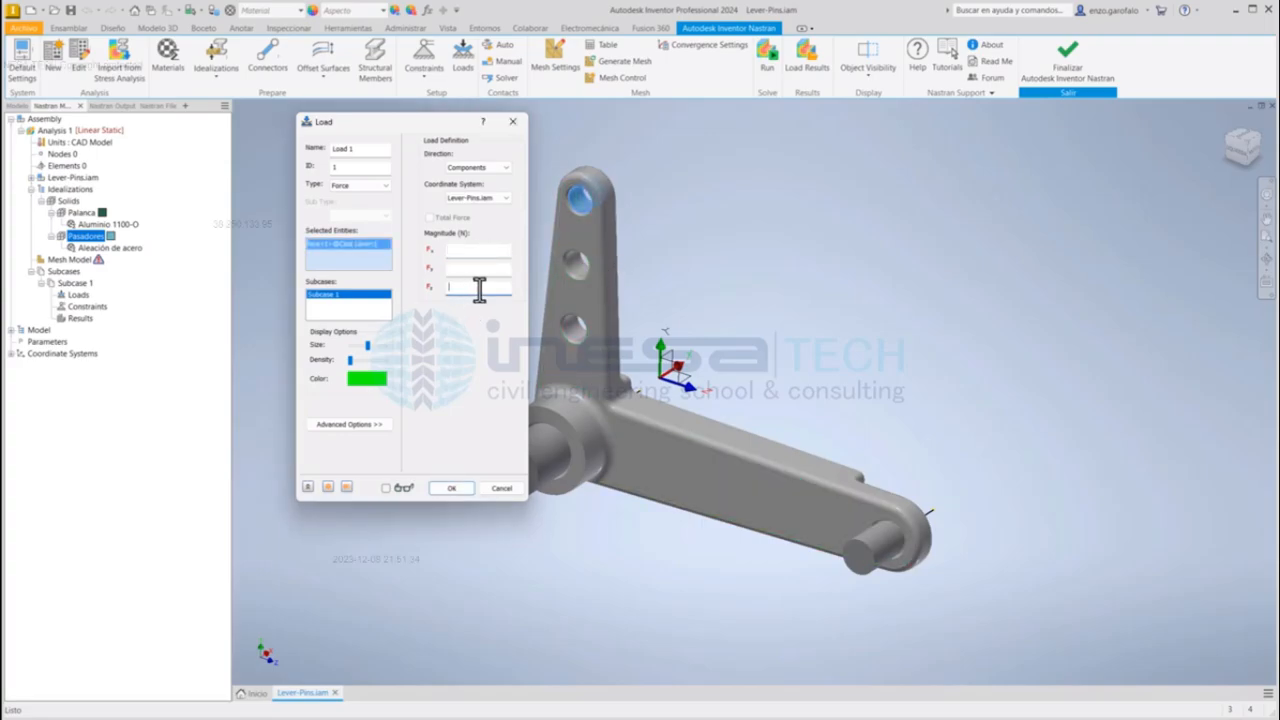
pyautogui.write('-1000')
pyautogui.moveTo(358, 148); pyautogui.dragTo(312, 142)
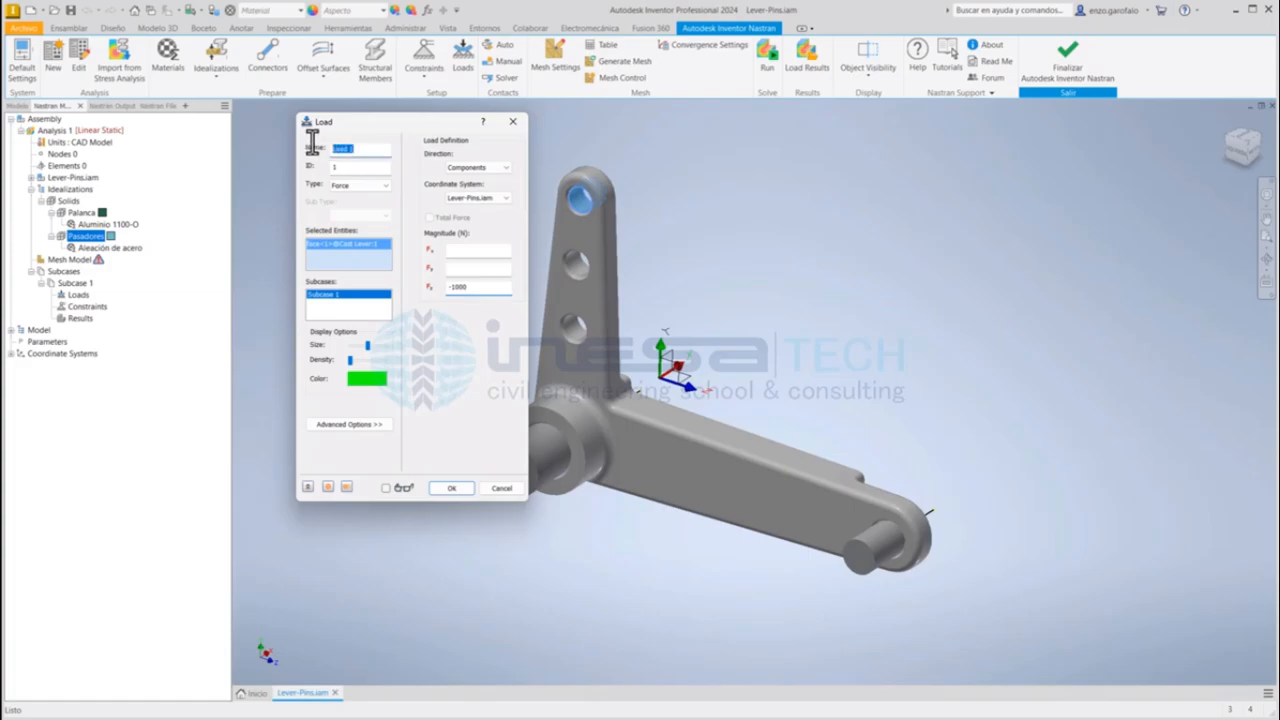
pyautogui.write('1000 N')
pyautogui.click(451, 489)
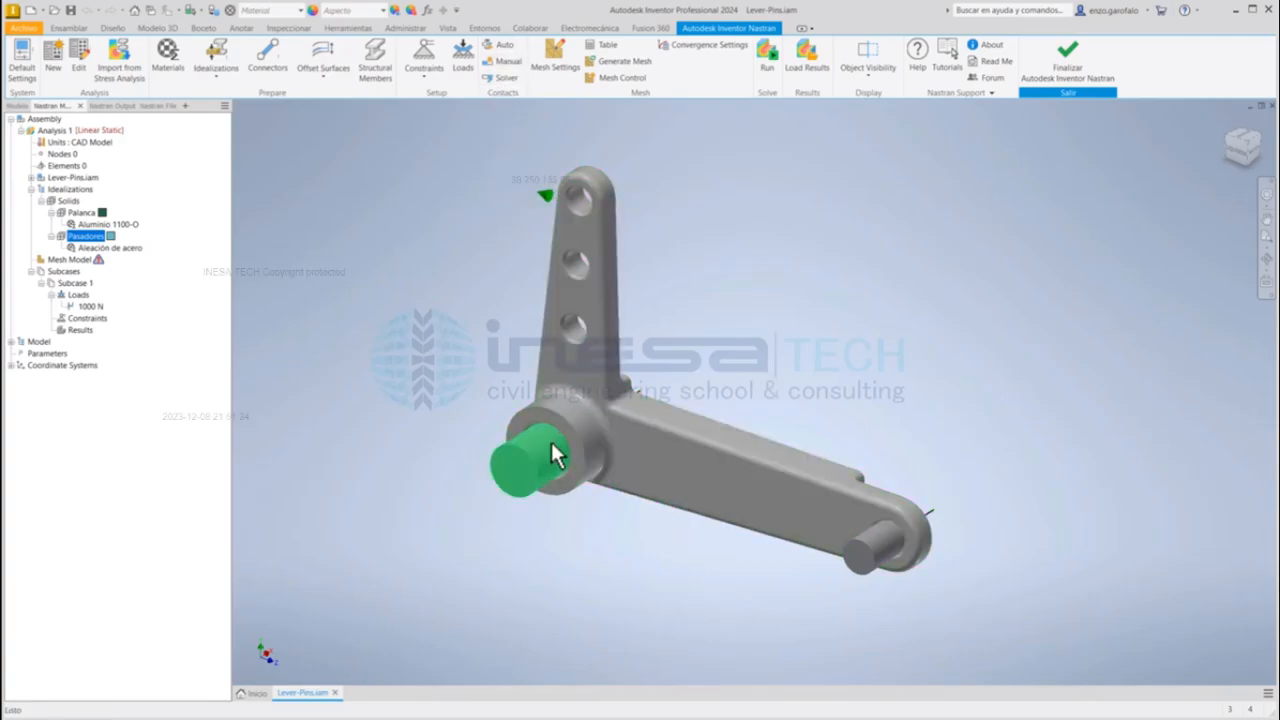
pyautogui.scroll(2, 558, 434)
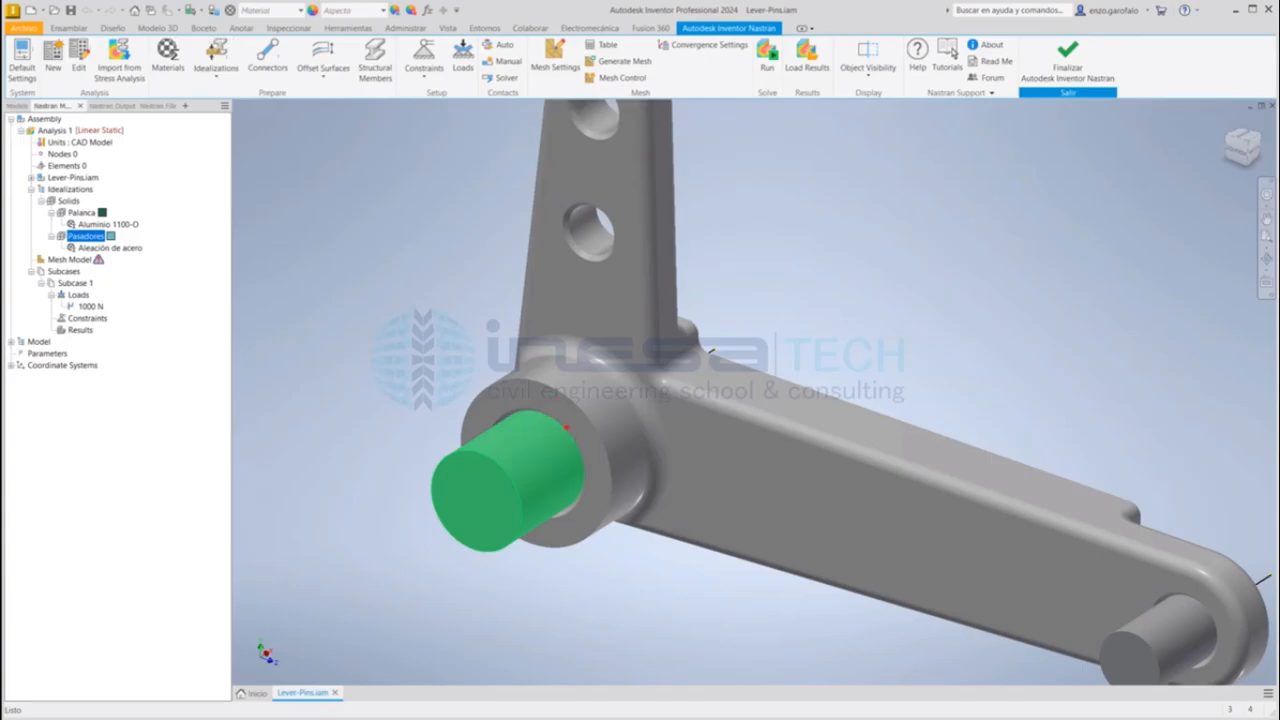
pyautogui.moveTo(549, 403)
pyautogui.mouseDown()
pyautogui.moveTo(576, 416)
pyautogui.moveTo(602, 468)
pyautogui.moveTo(591, 512)
pyautogui.mouseUp()
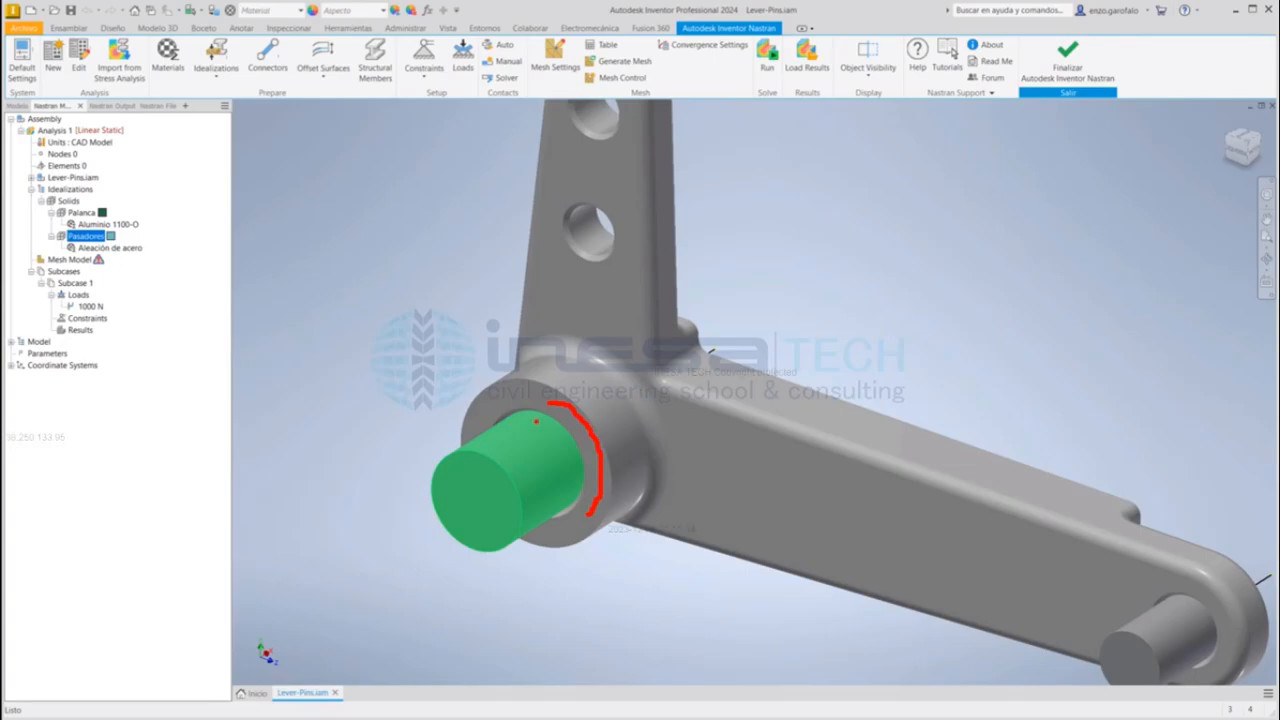
pyautogui.moveTo(536, 420)
pyautogui.mouseDown()
pyautogui.moveTo(558, 436)
pyautogui.moveTo(556, 500)
pyautogui.mouseUp()
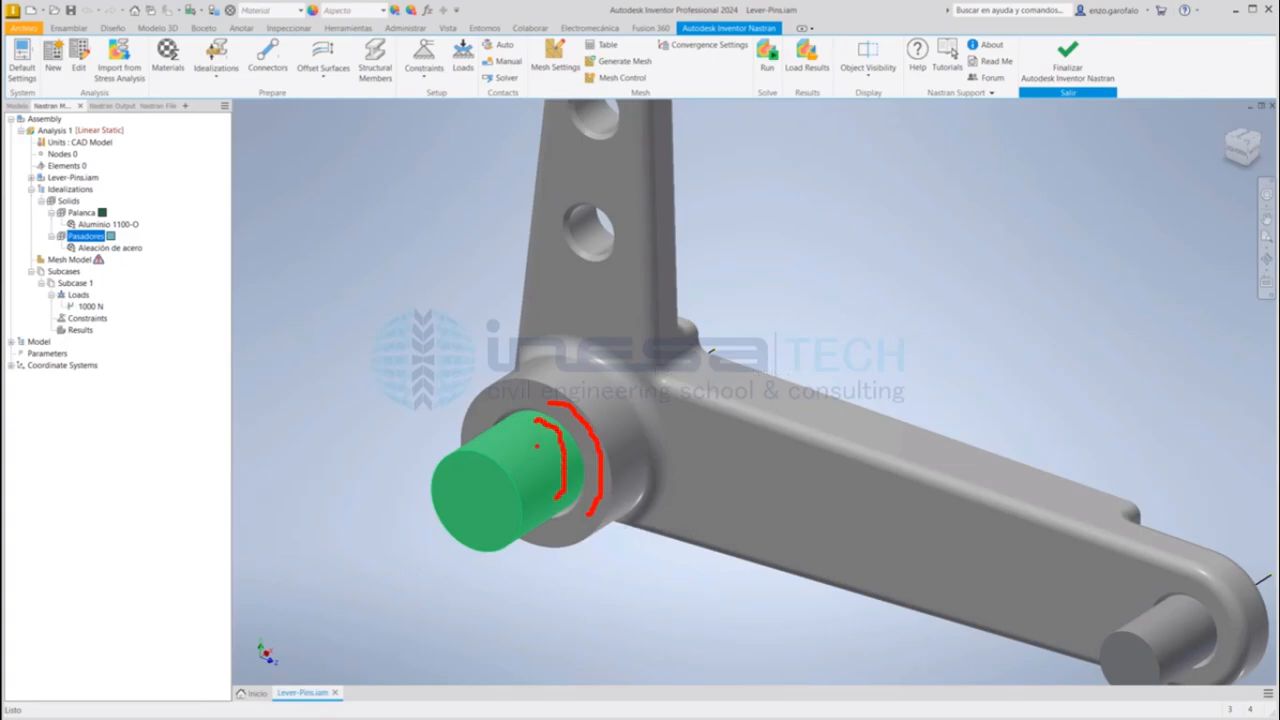
pyautogui.moveTo(468, 490); pyautogui.dragTo(447, 510)
pyautogui.moveTo(1199, 587); pyautogui.dragTo(1228, 660)
pyautogui.moveTo(1176, 608); pyautogui.dragTo(1210, 655)
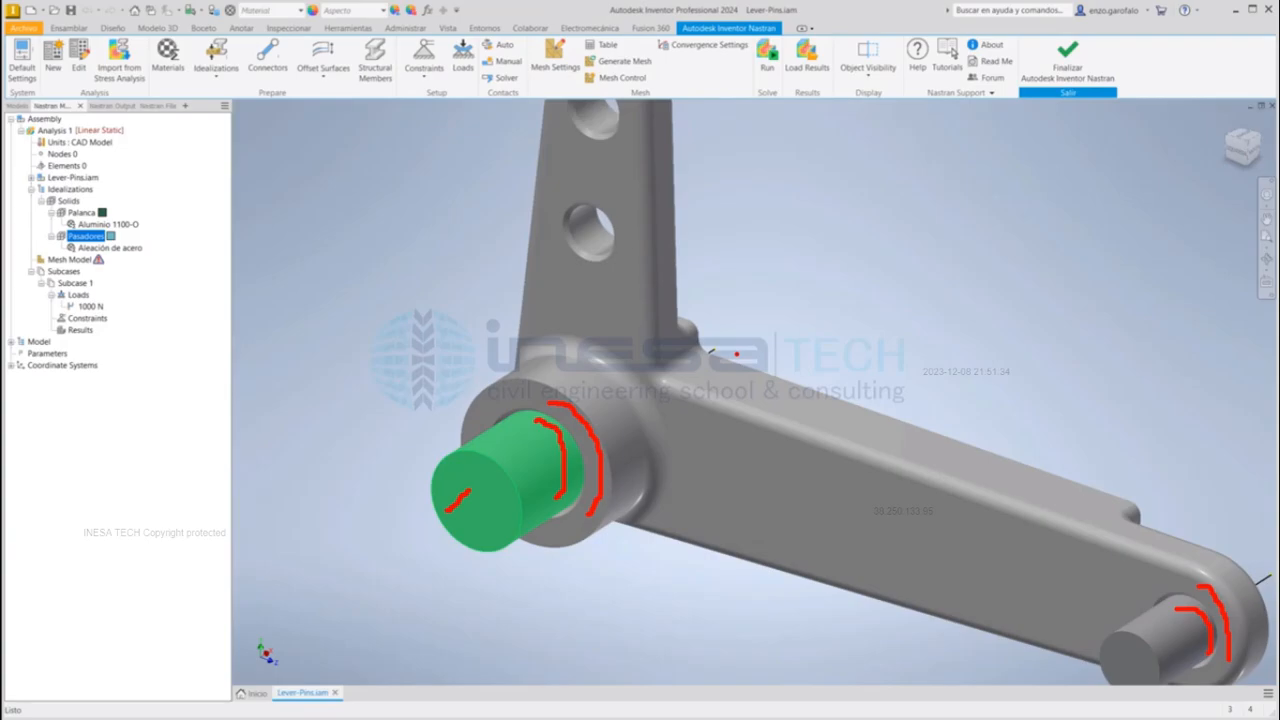
pyautogui.press('Escape')
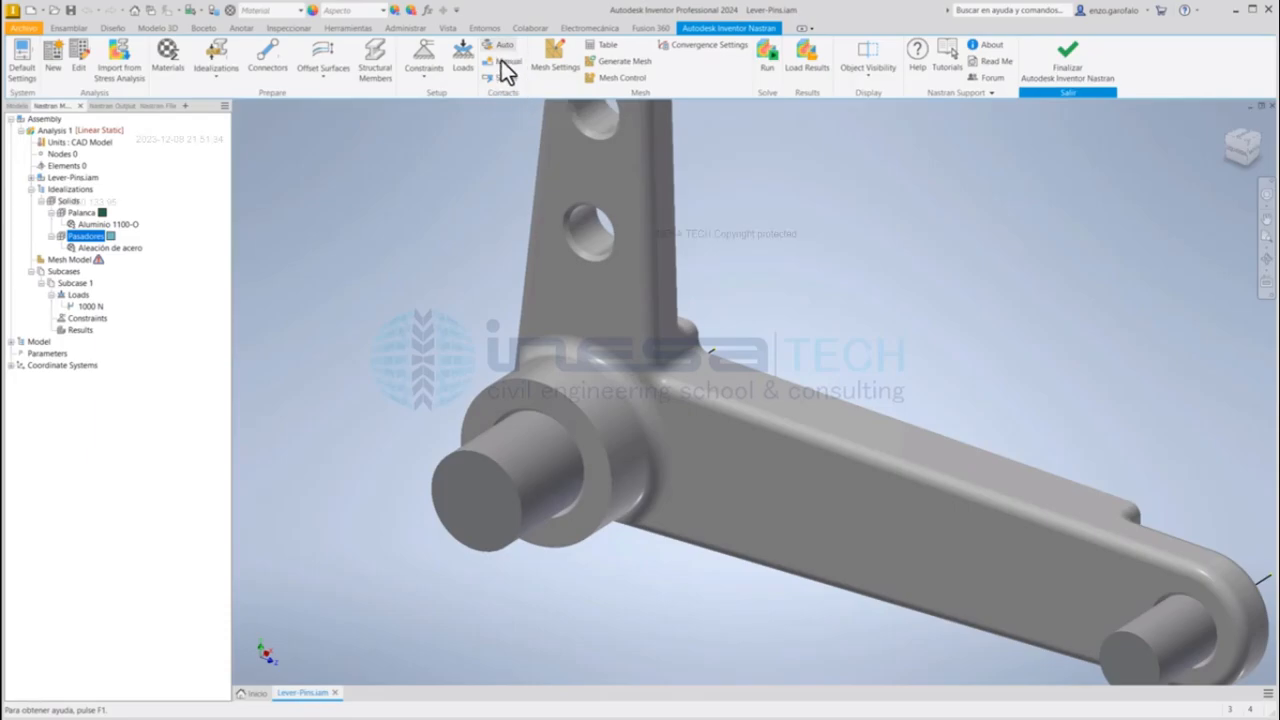
pyautogui.click(505, 61)
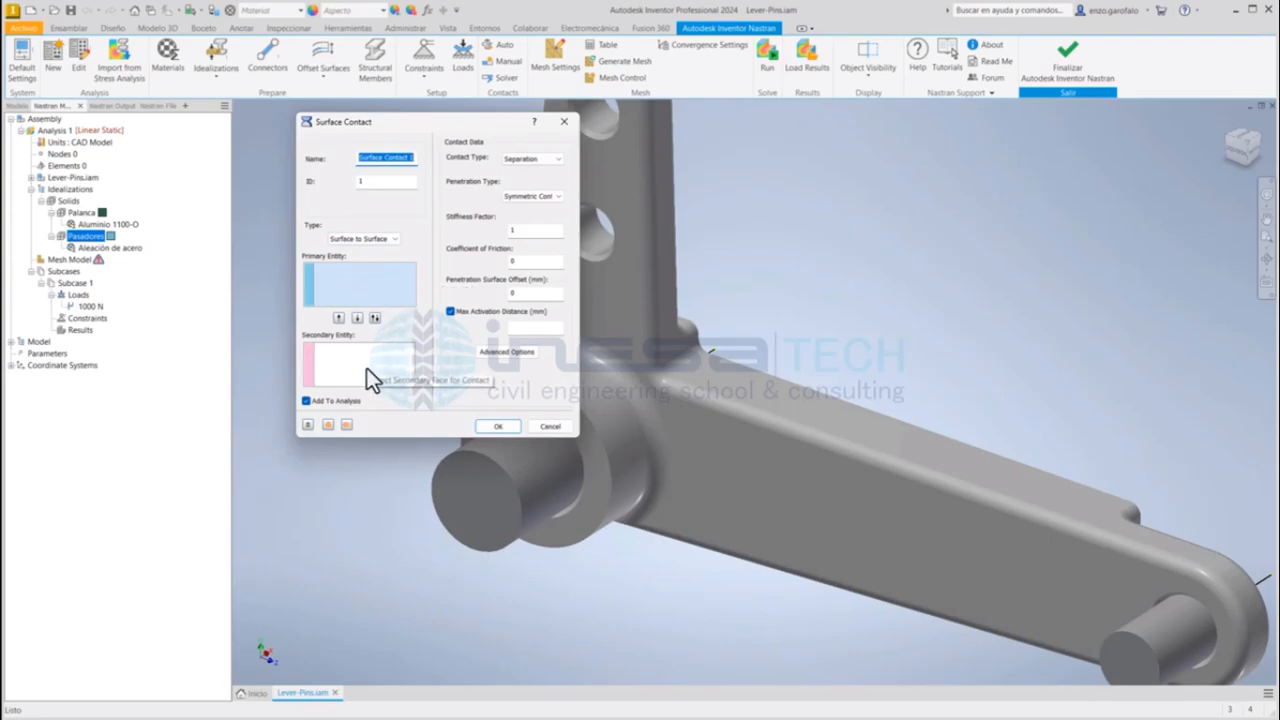
pyautogui.click(561, 160)
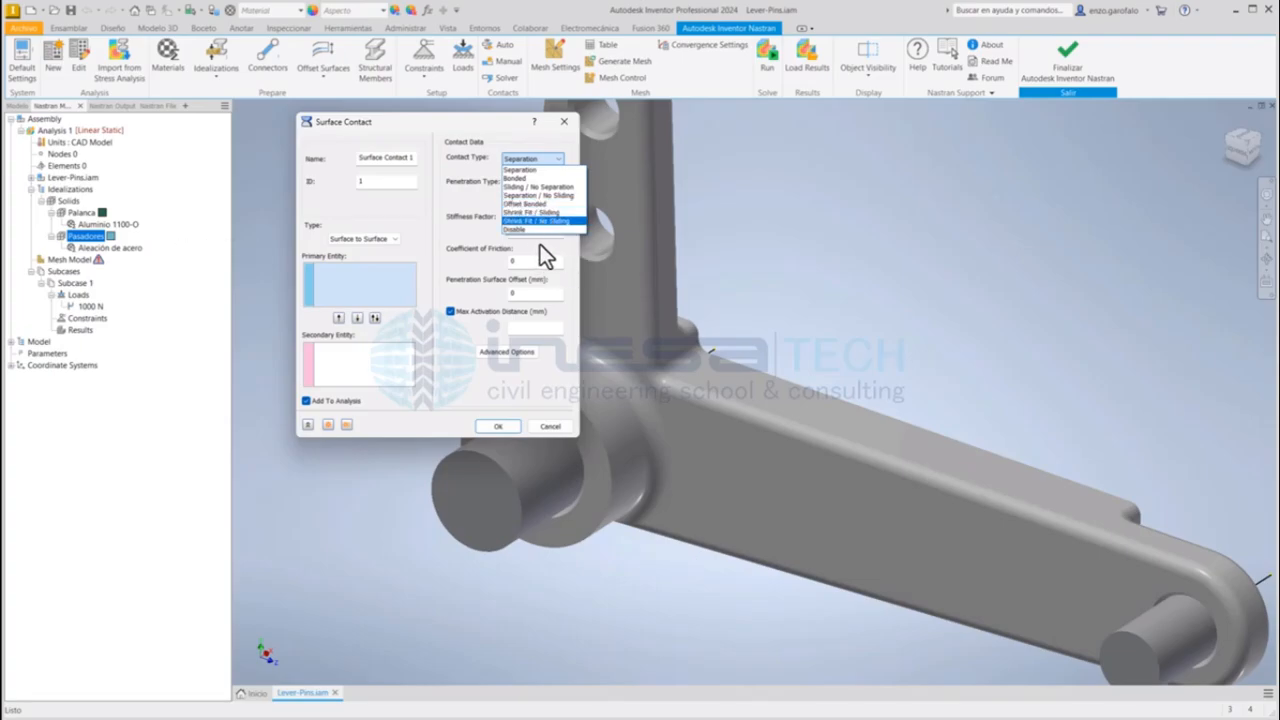
pyautogui.click(524, 170)
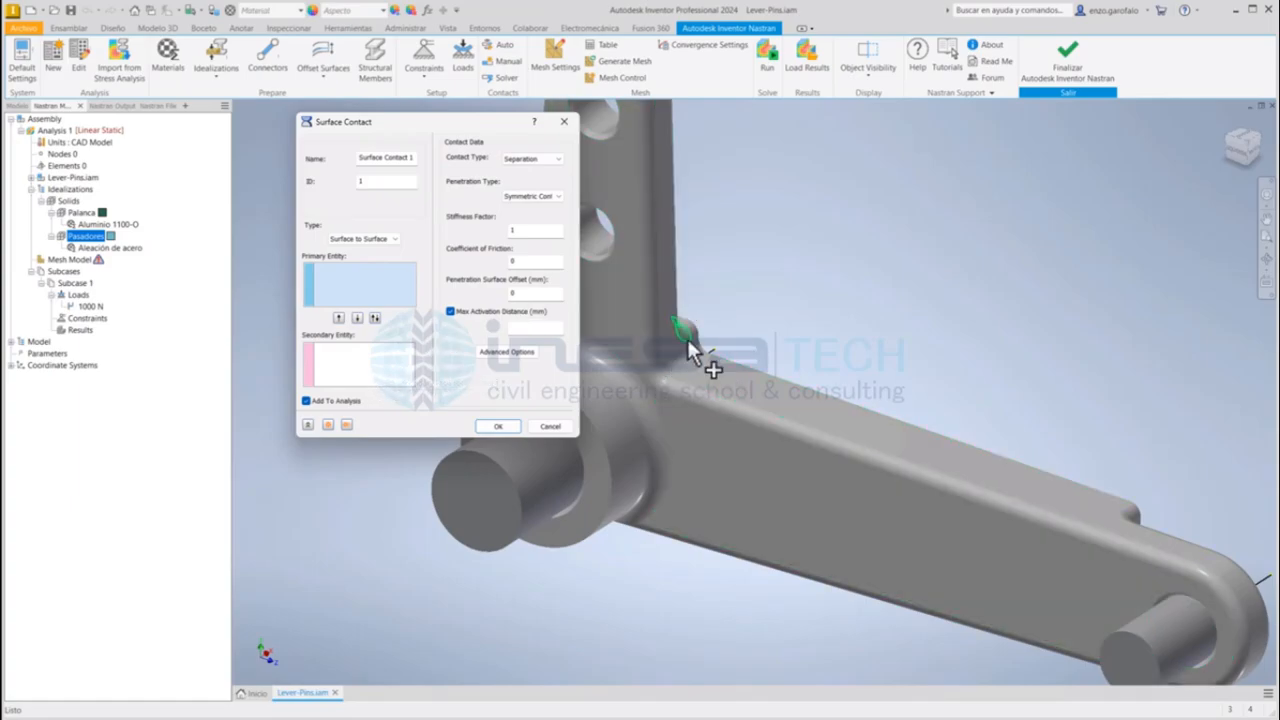
pyautogui.moveTo(797, 372); pyautogui.dragTo(917, 349, button='middle')
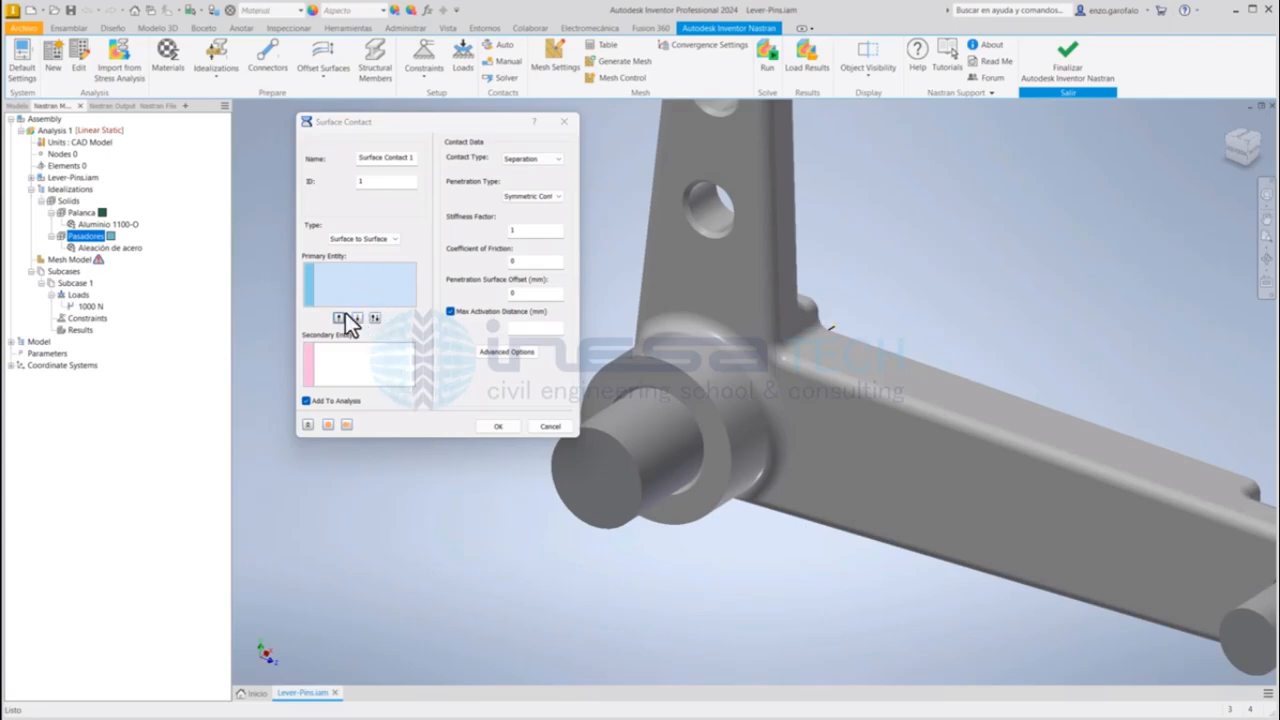
pyautogui.click(367, 286)
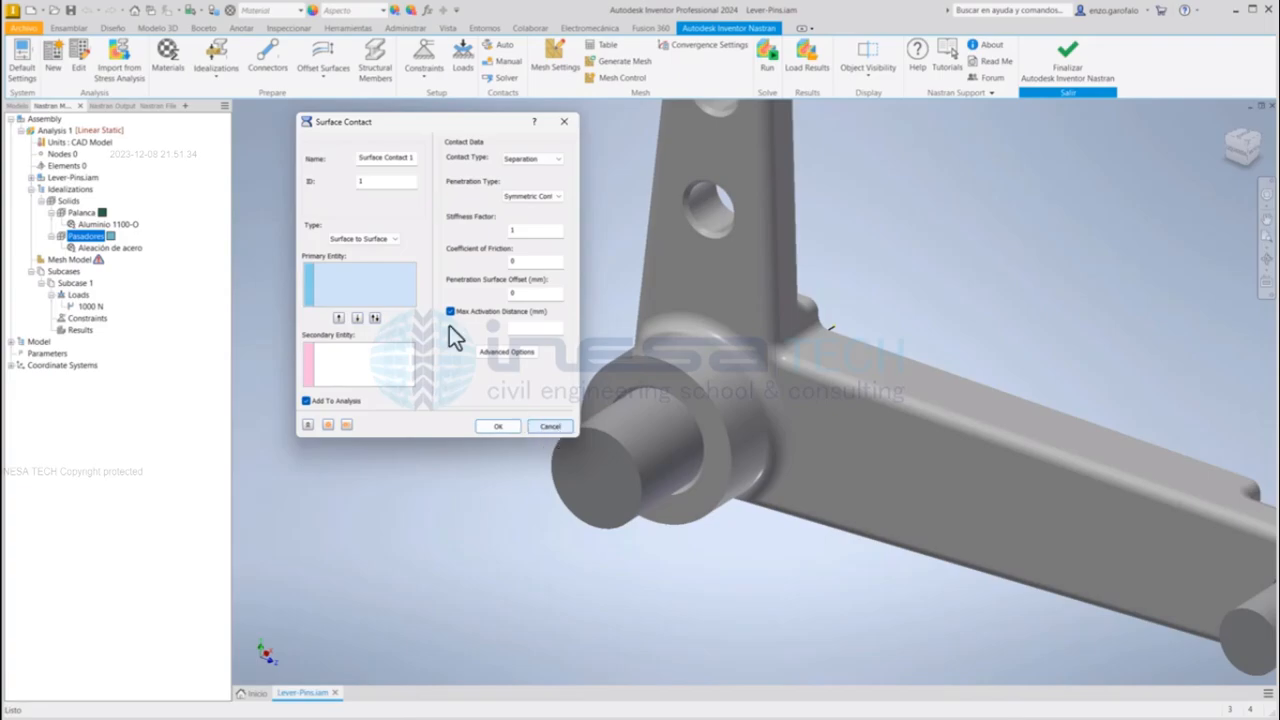
pyautogui.click(549, 427)
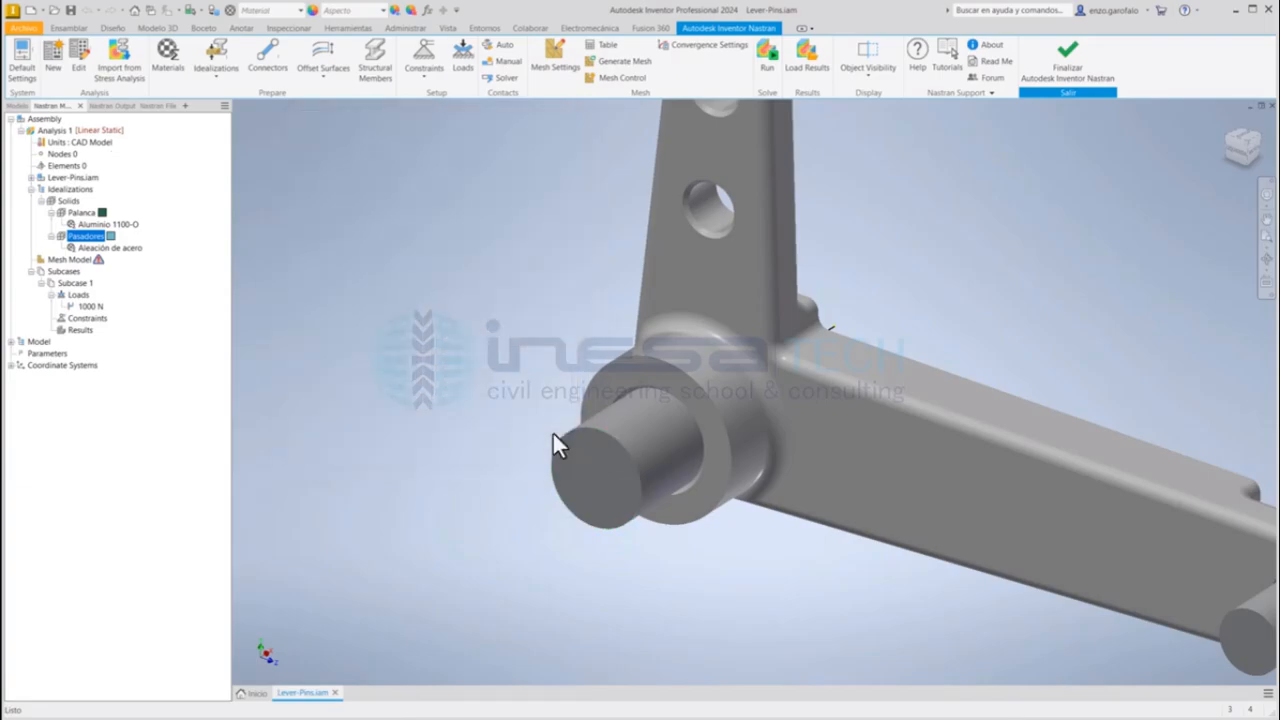
# Step: Generate automatic surface contacts for the assembly and select the contact between the Cast Lever and the Small Pin
pyautogui.click(502, 48)
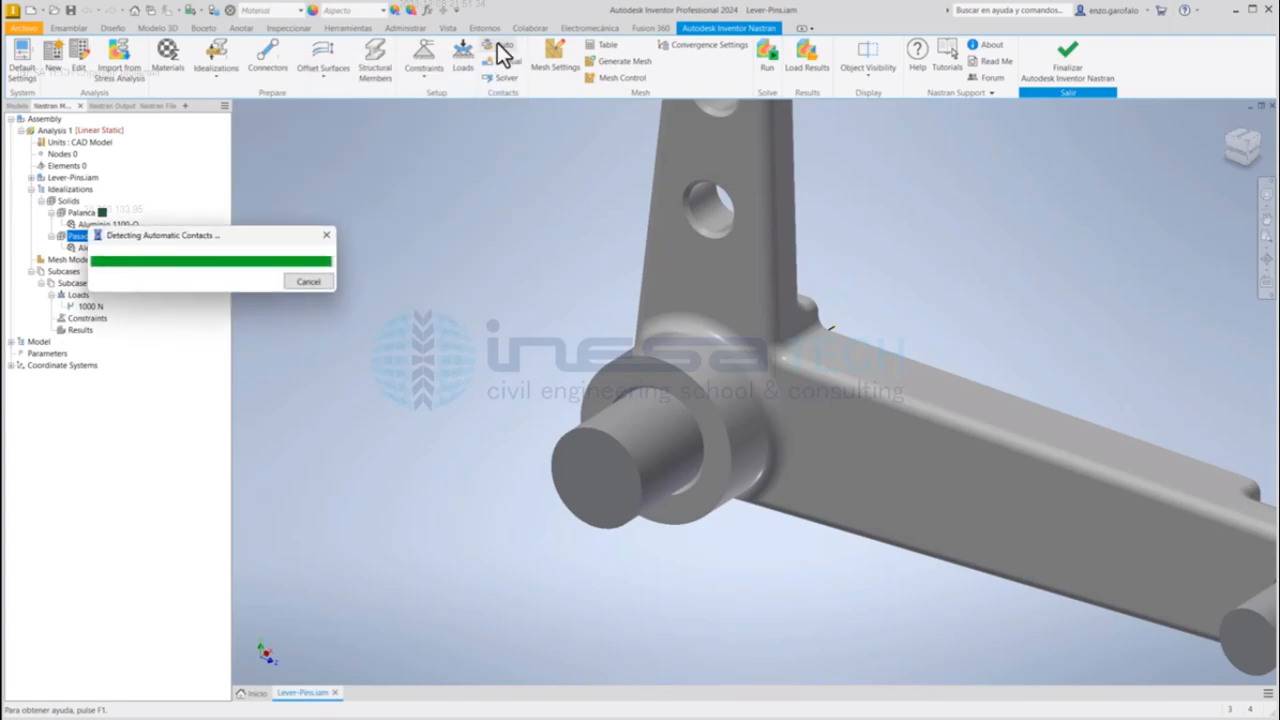
pyautogui.click(31, 177)
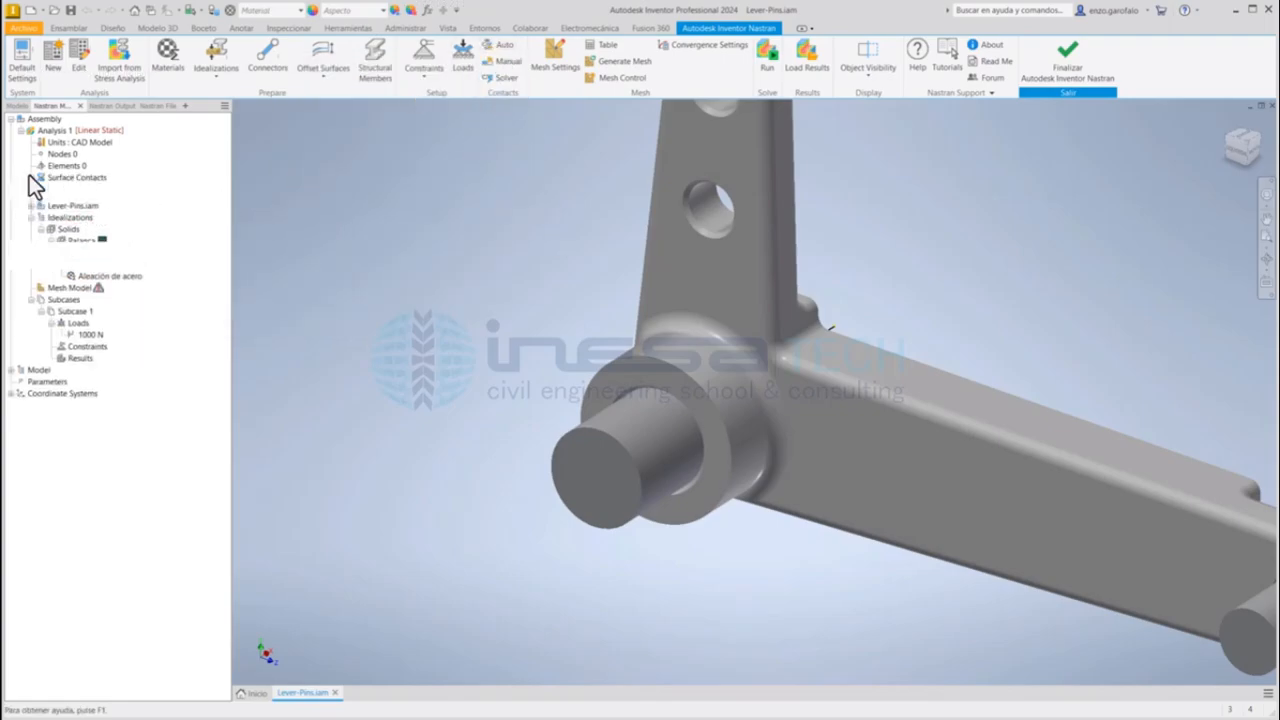
pyautogui.click(120, 192)
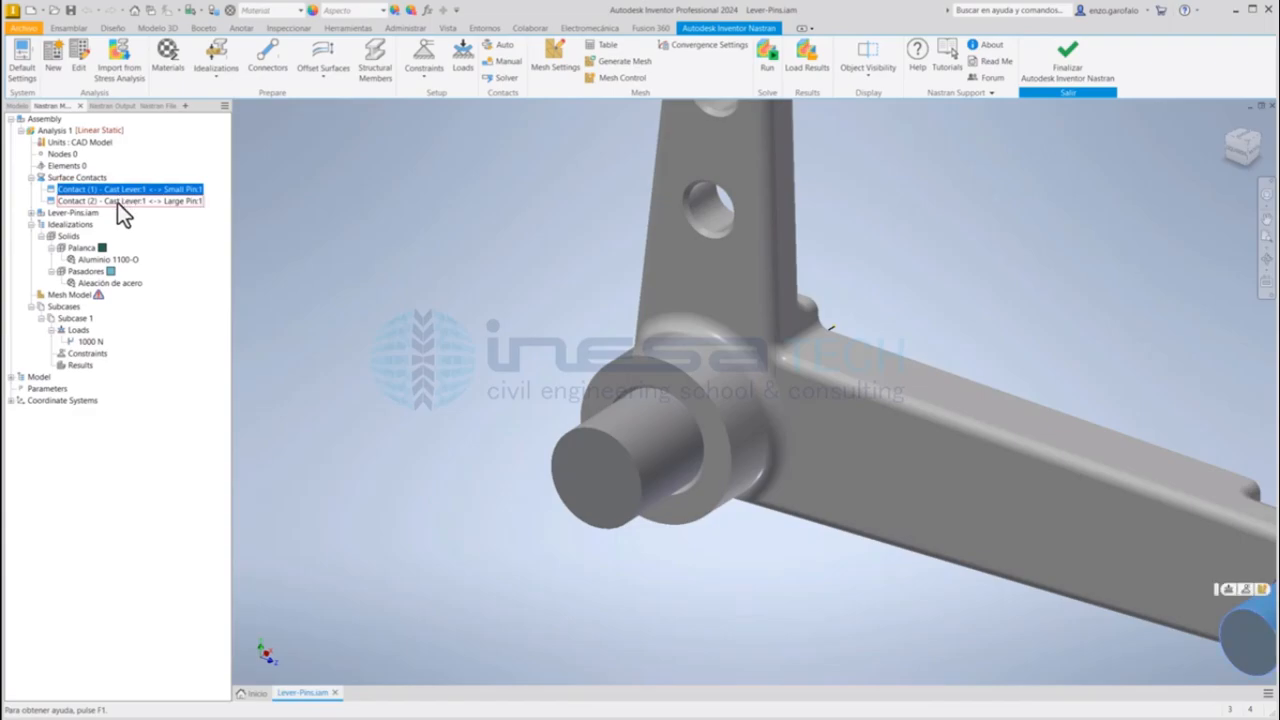
# Step: Check the two surface contacts on the model and examine the primary and secondary faces of the Cast Lever–Small Pin contact
pyautogui.click(117, 202)
pyautogui.click(125, 191)
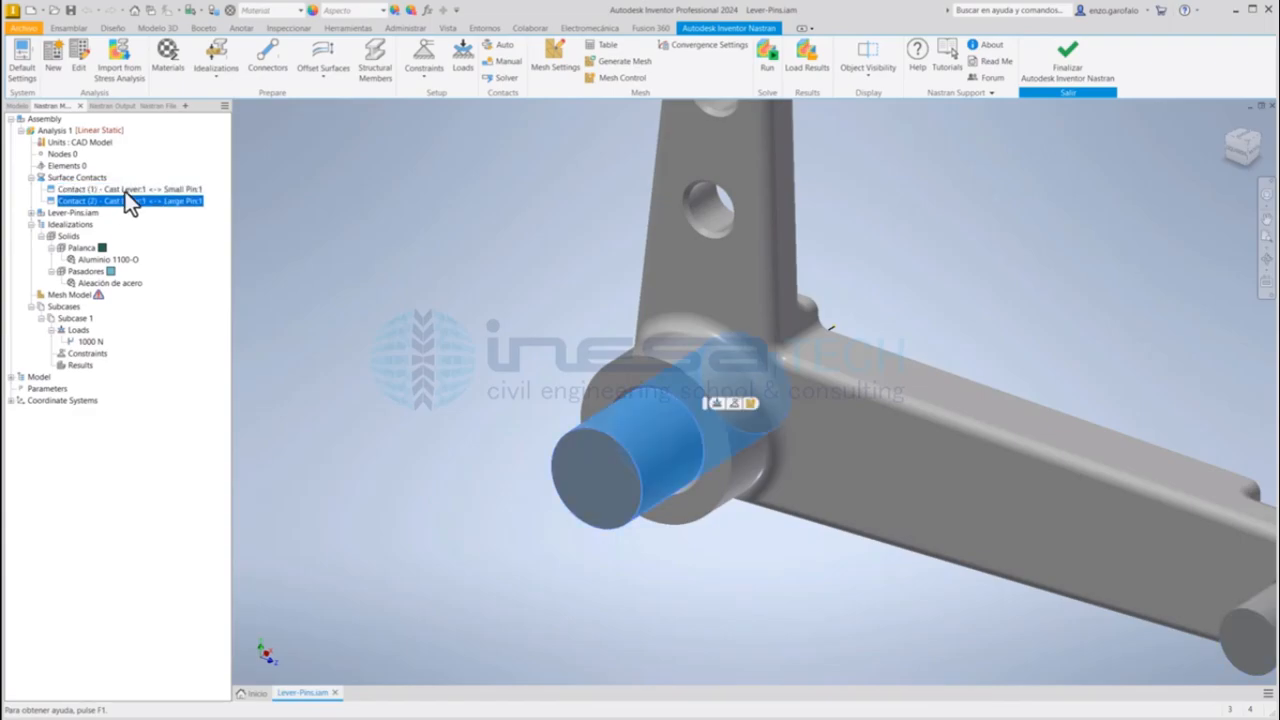
pyautogui.moveTo(909, 594); pyautogui.dragTo(654, 432, button='middle')
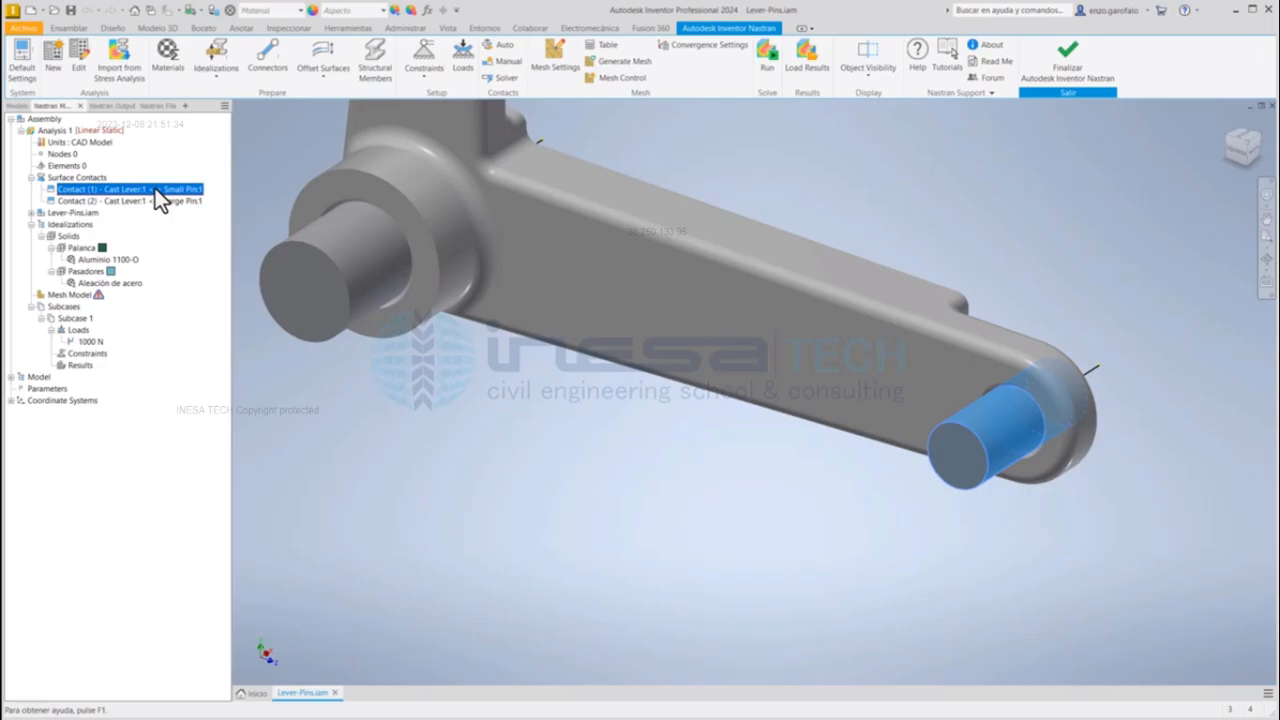
pyautogui.doubleClick(155, 188)
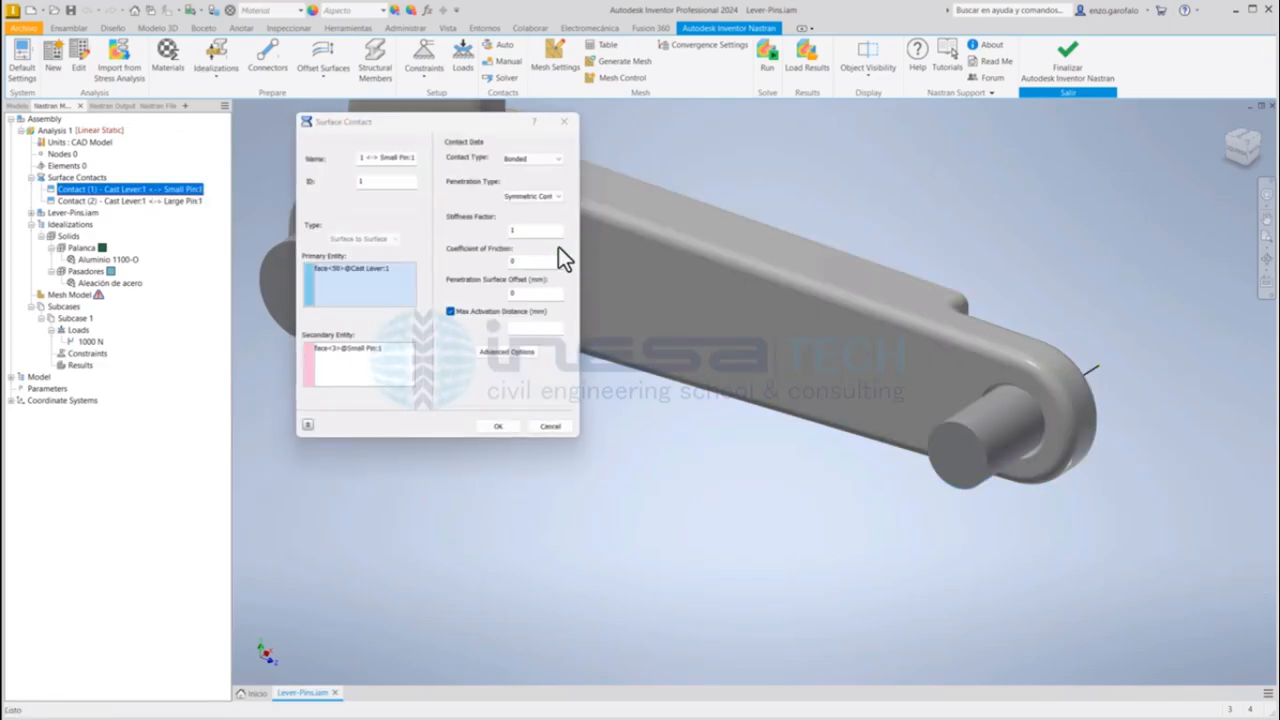
pyautogui.click(367, 271)
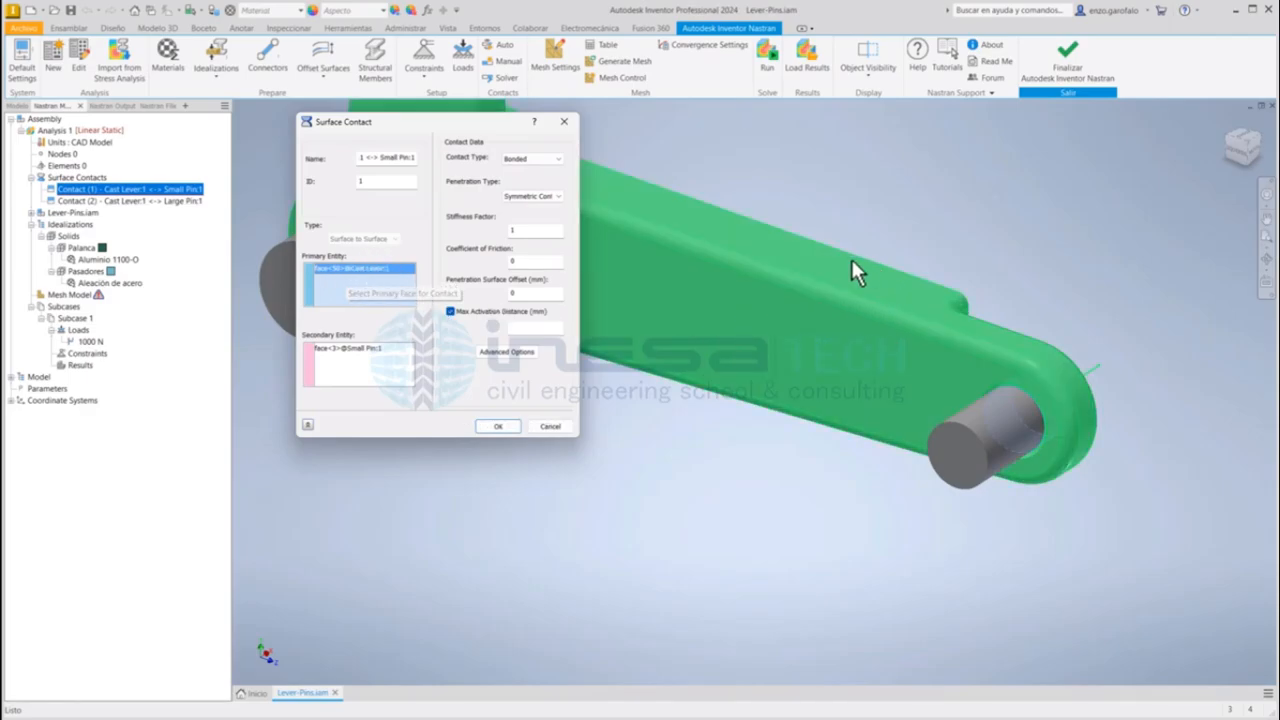
pyautogui.click(378, 350)
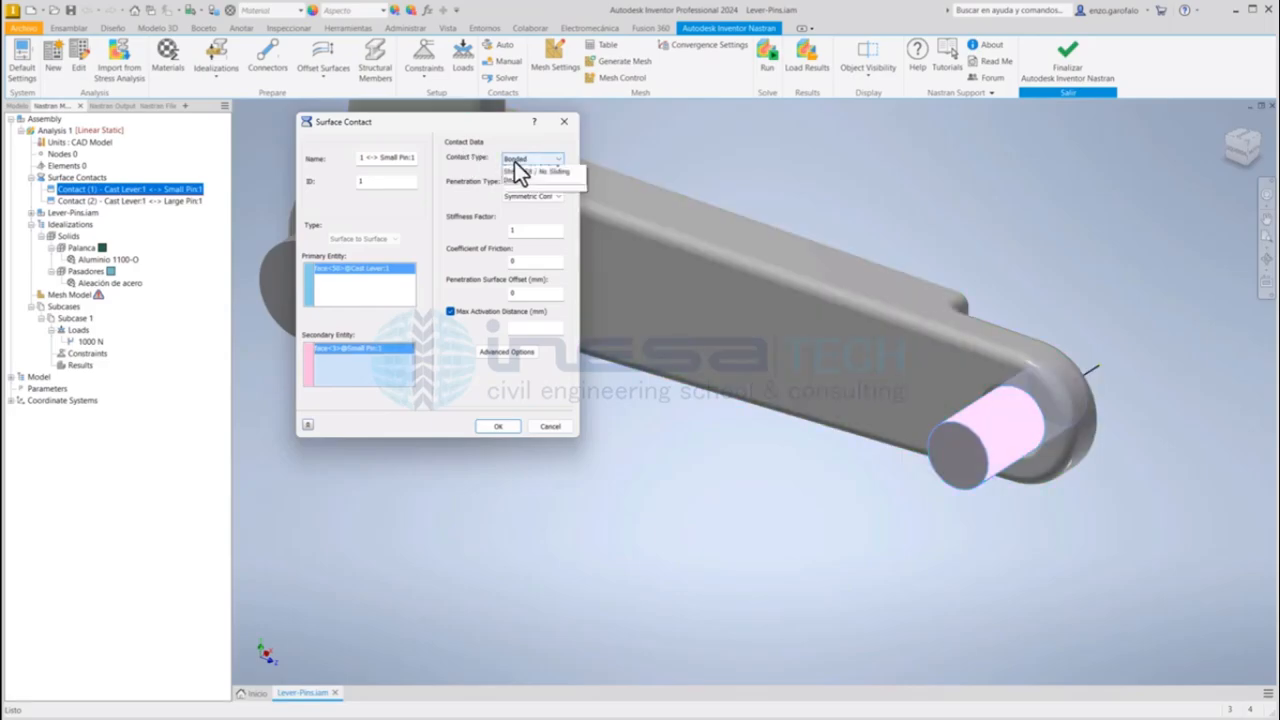
# Step: Set the contact type between the Cast Lever and the Small Pin to Separation and confirm the contact
pyautogui.click(514, 161)
pyautogui.click(514, 178)
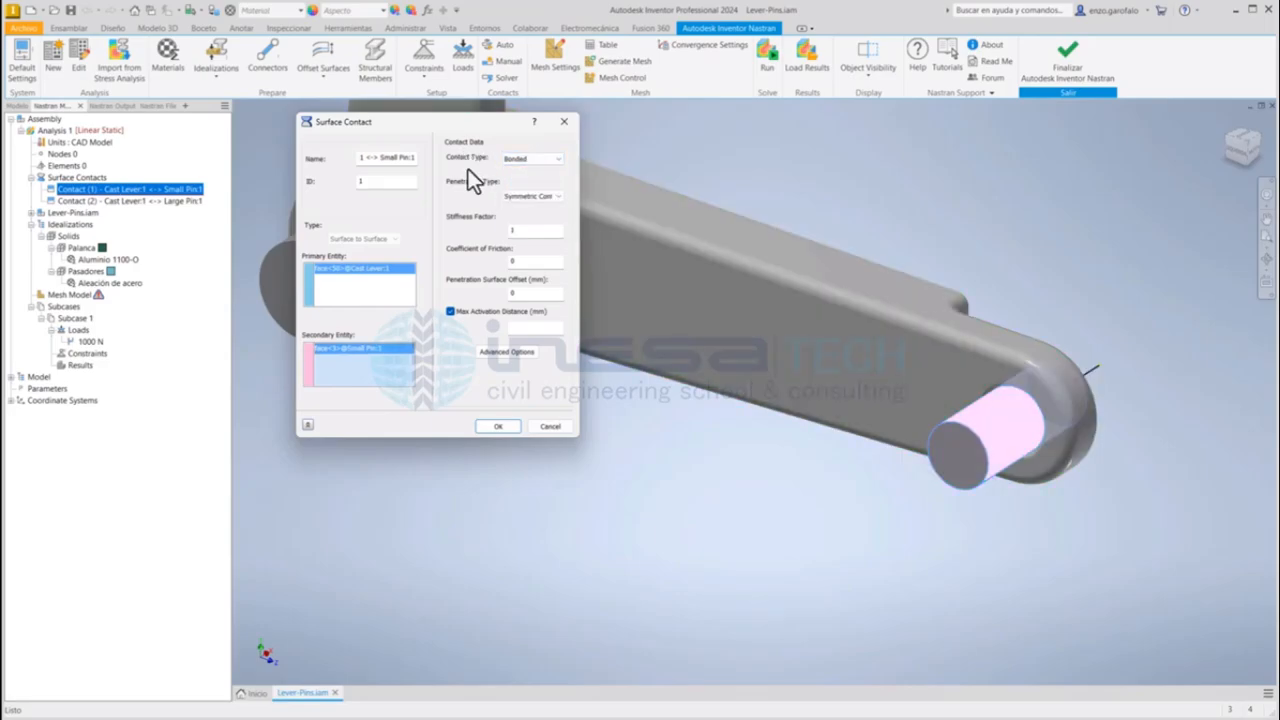
pyautogui.click(506, 158)
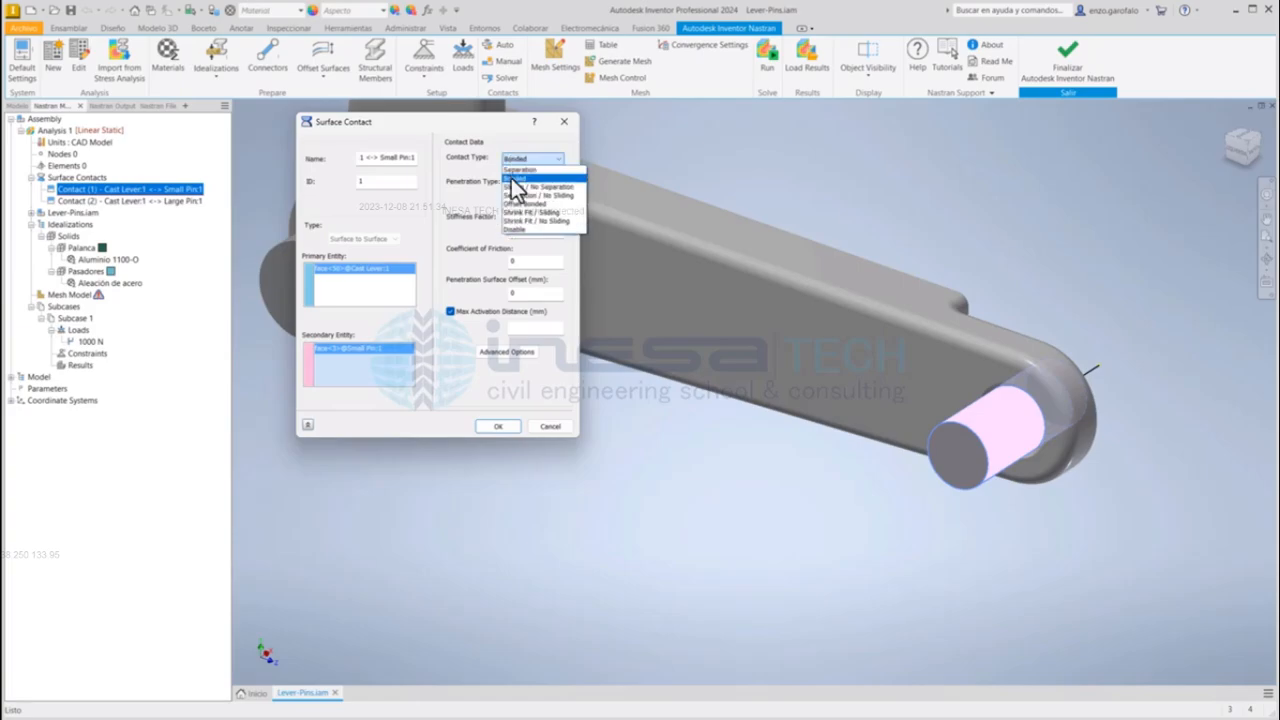
pyautogui.click(476, 179)
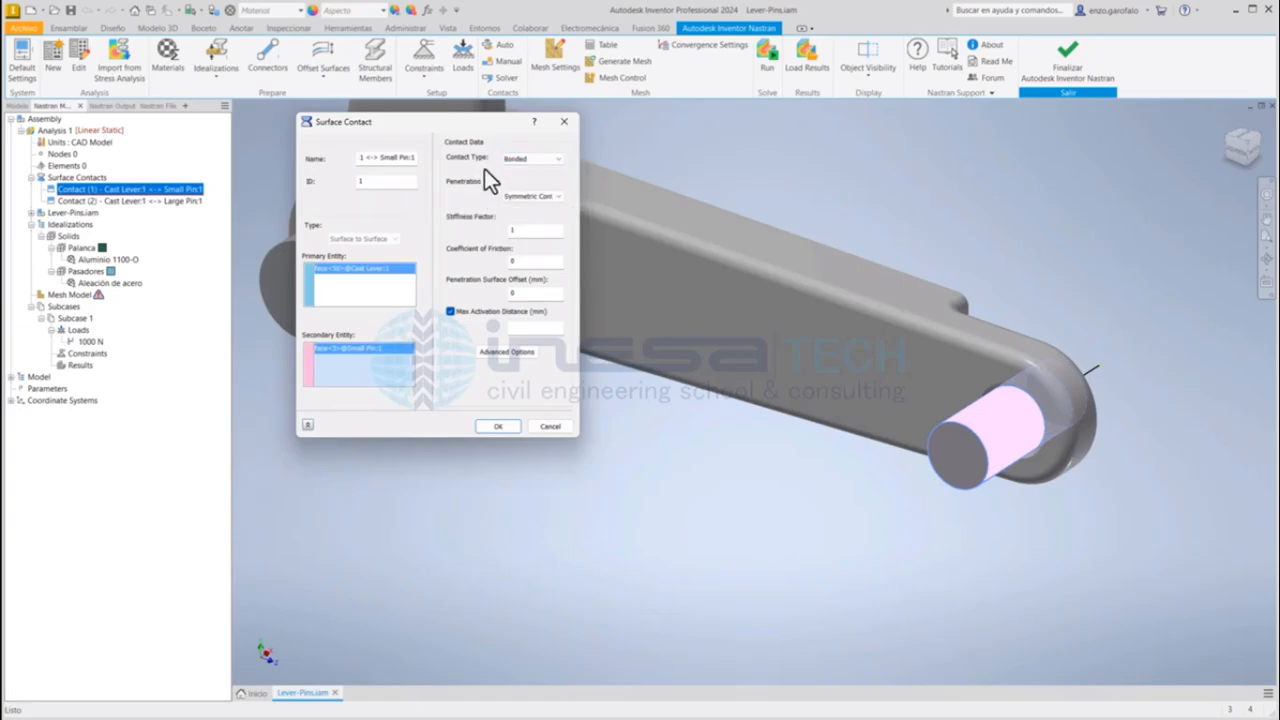
pyautogui.click(524, 159)
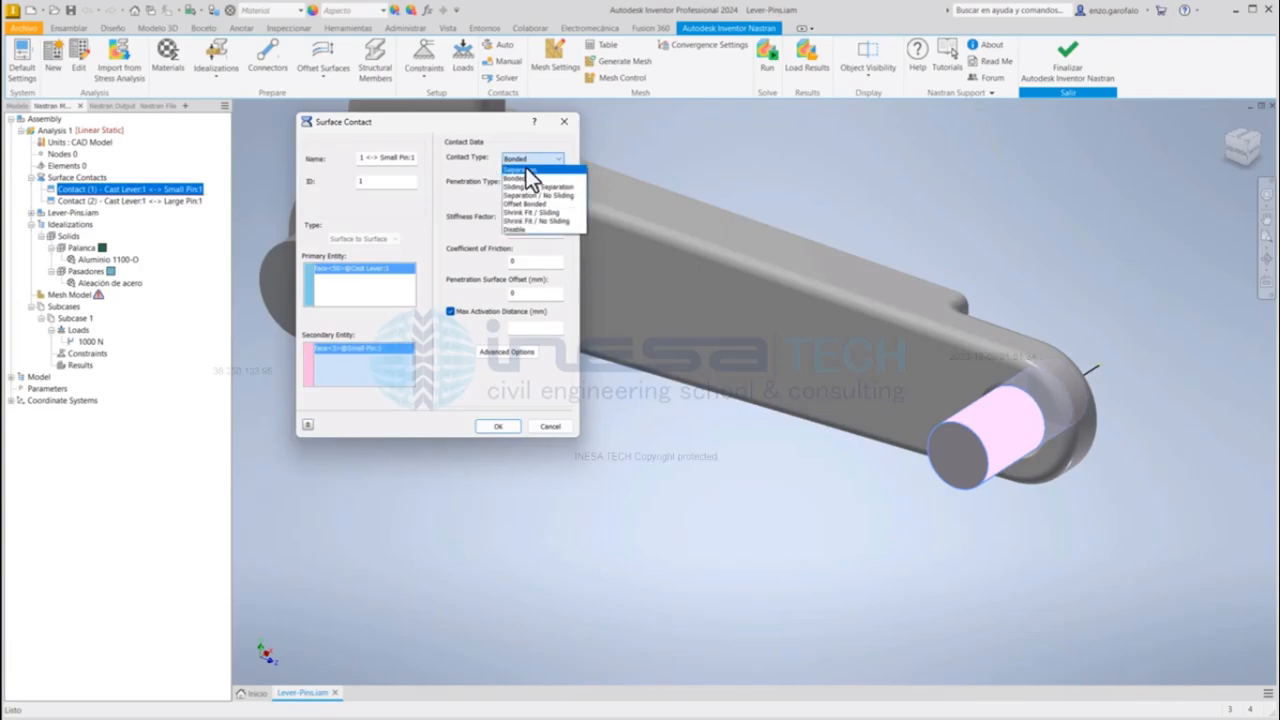
pyautogui.click(526, 169)
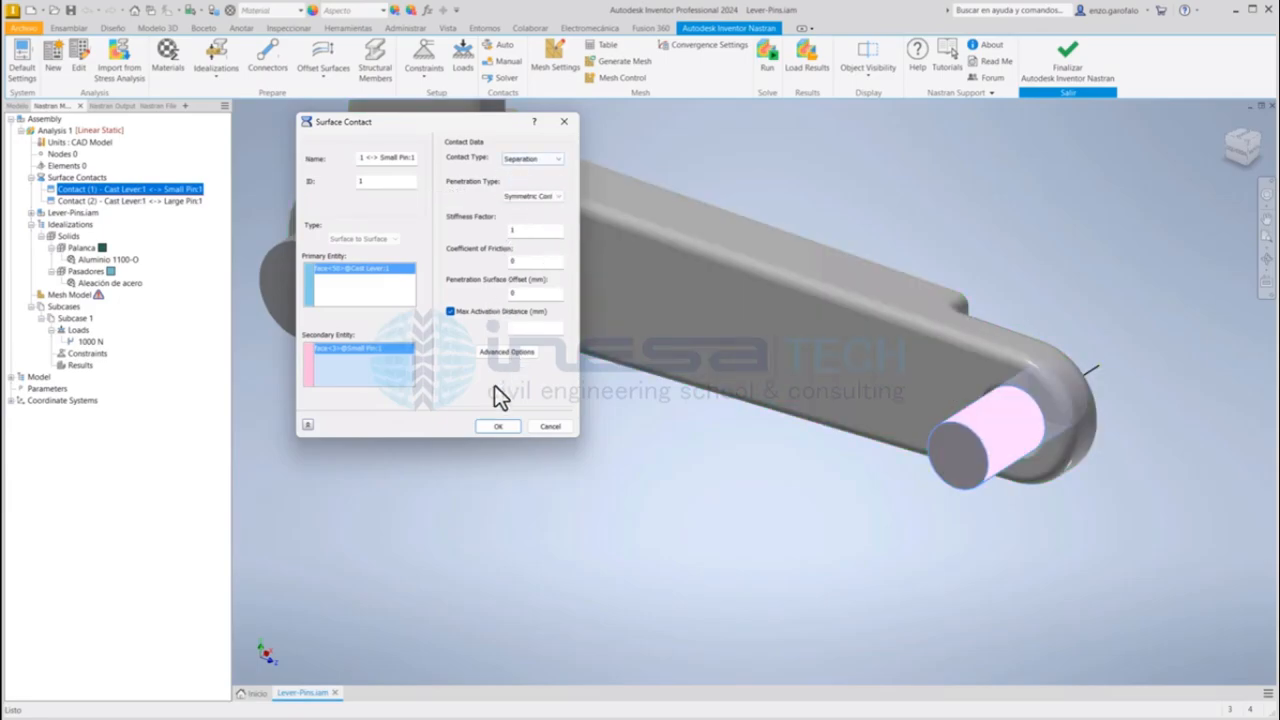
pyautogui.click(491, 427)
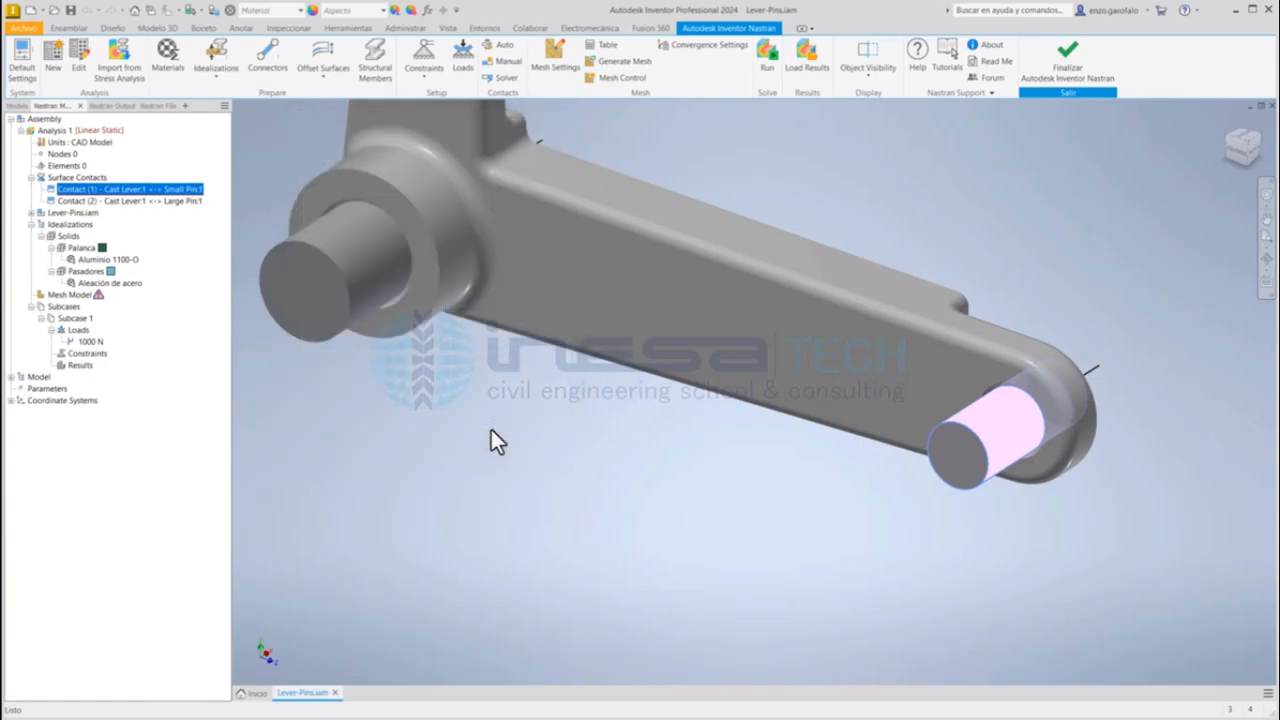
# Step: Set the contact type between the Cast Lever and the Large Pin to Separation and confirm the contact
pyautogui.click(140, 200)
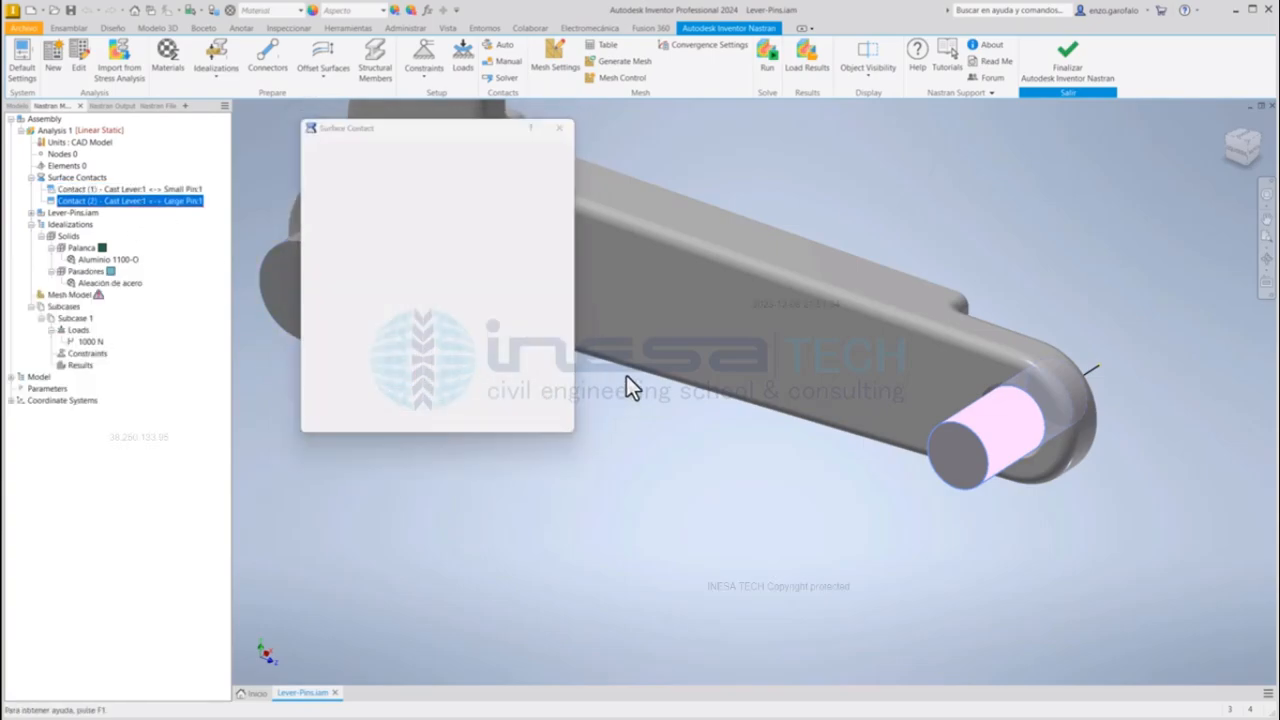
pyautogui.click(534, 158)
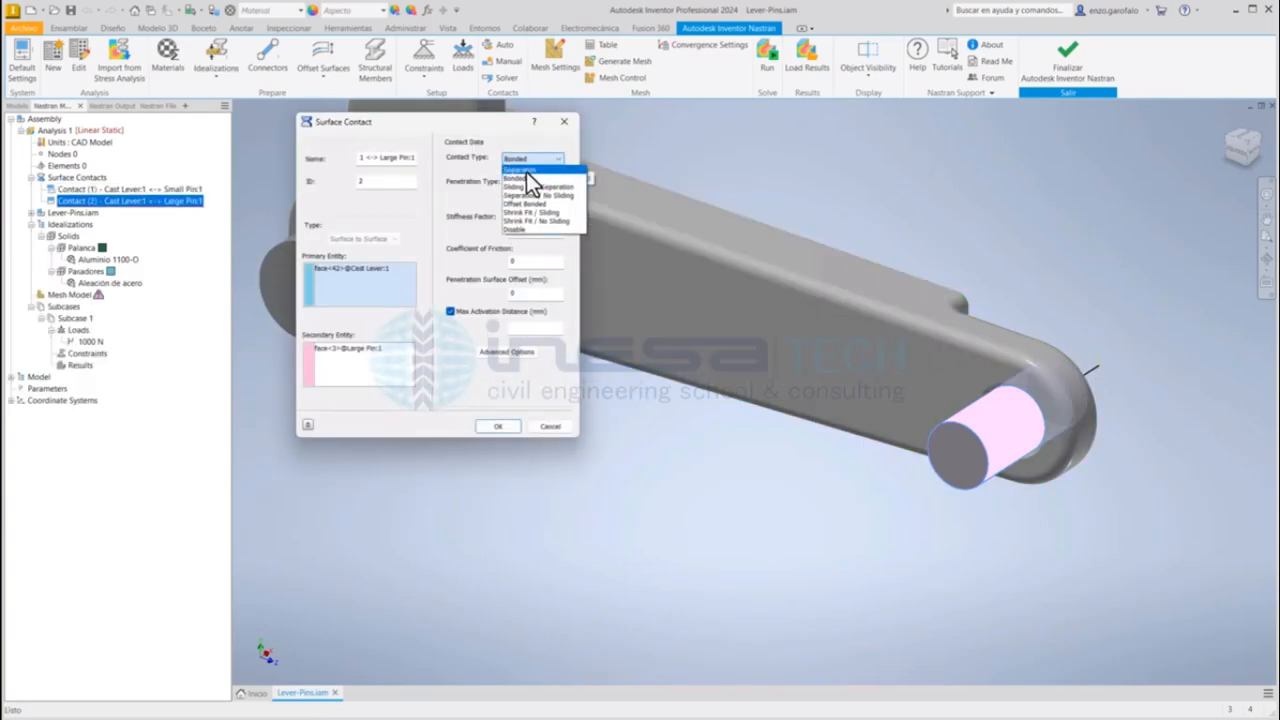
pyautogui.click(526, 172)
pyautogui.click(502, 429)
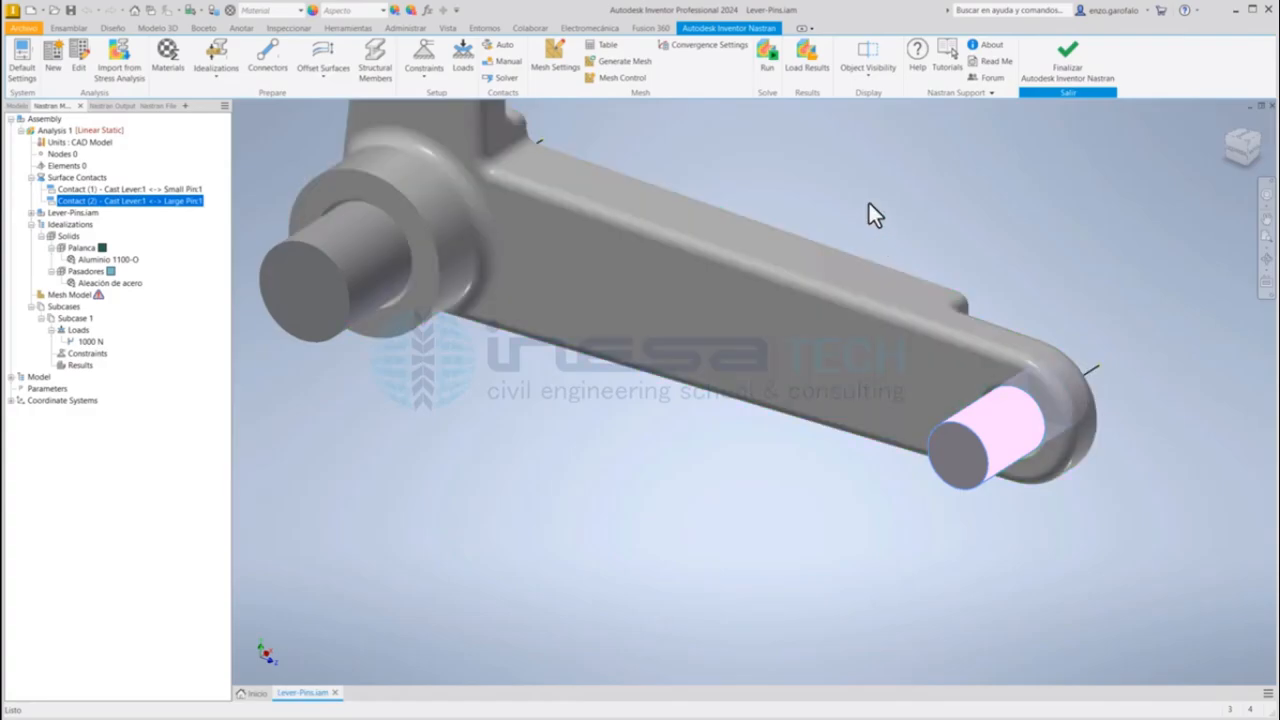
# Step: Create a structural constraint named Fijo that fixes all degrees of freedom on the protruding end faces of the Large Pin and Small Pin
pyautogui.moveTo(747, 180); pyautogui.dragTo(737, 273, button='middle')
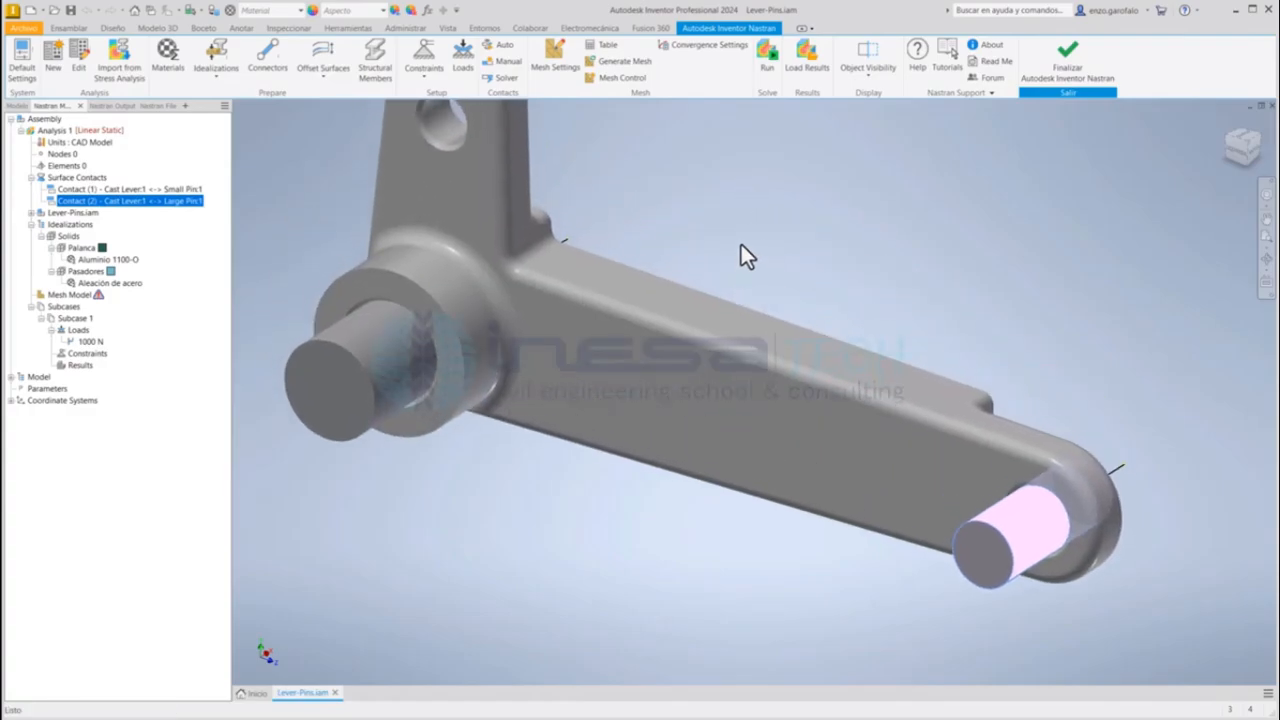
pyautogui.click(424, 52)
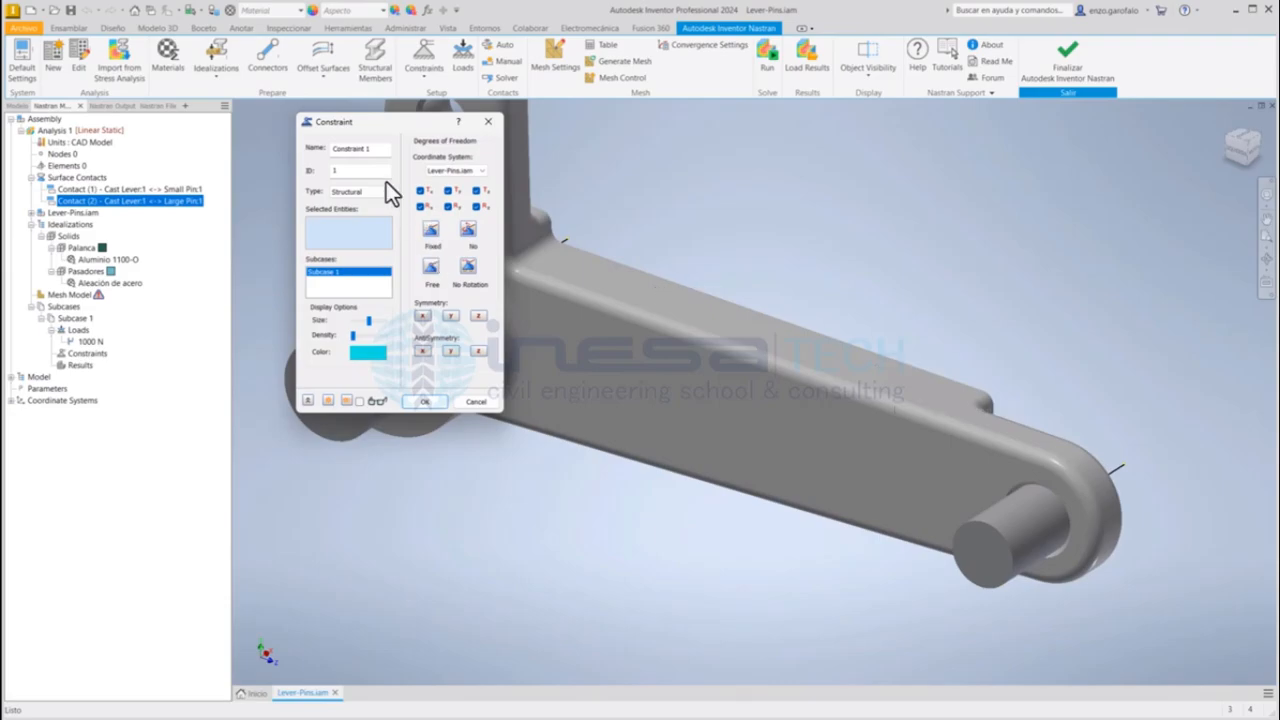
pyautogui.moveTo(378, 152); pyautogui.dragTo(188, 108)
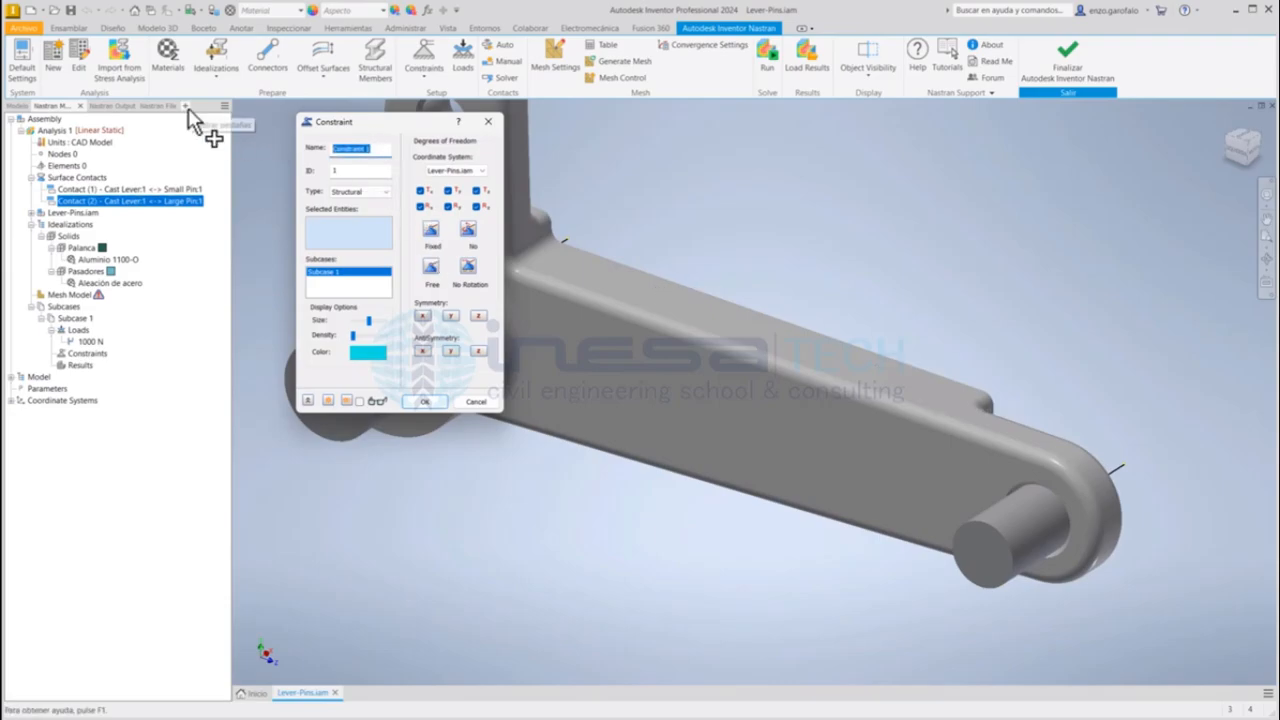
pyautogui.write('Fijo')
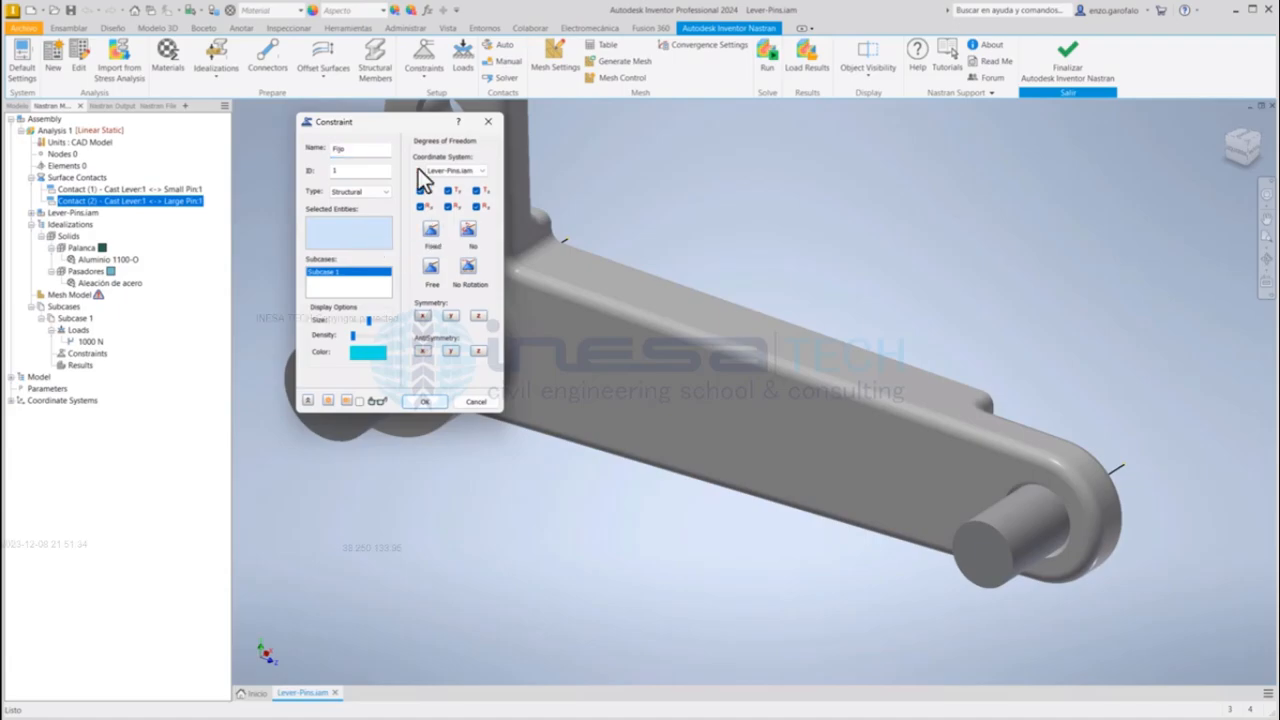
pyautogui.moveTo(397, 122); pyautogui.dragTo(858, 169)
pyautogui.click(349, 377)
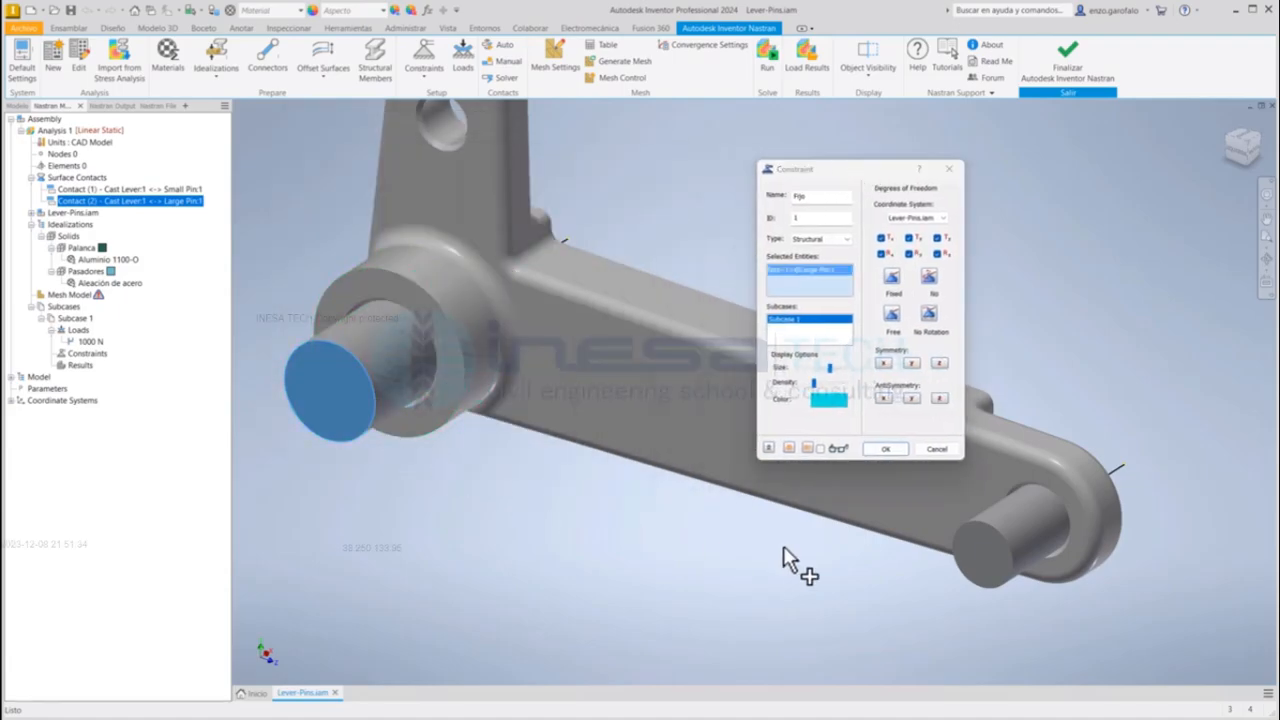
pyautogui.click(984, 551)
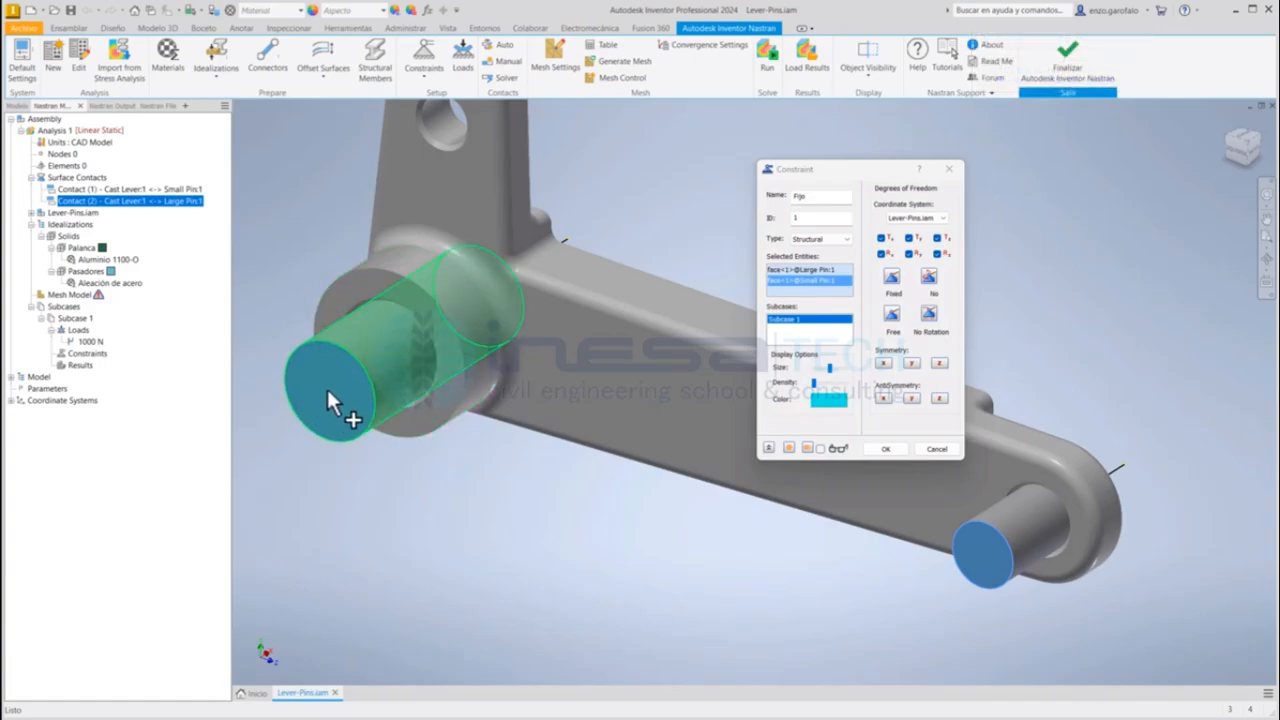
pyautogui.click(881, 451)
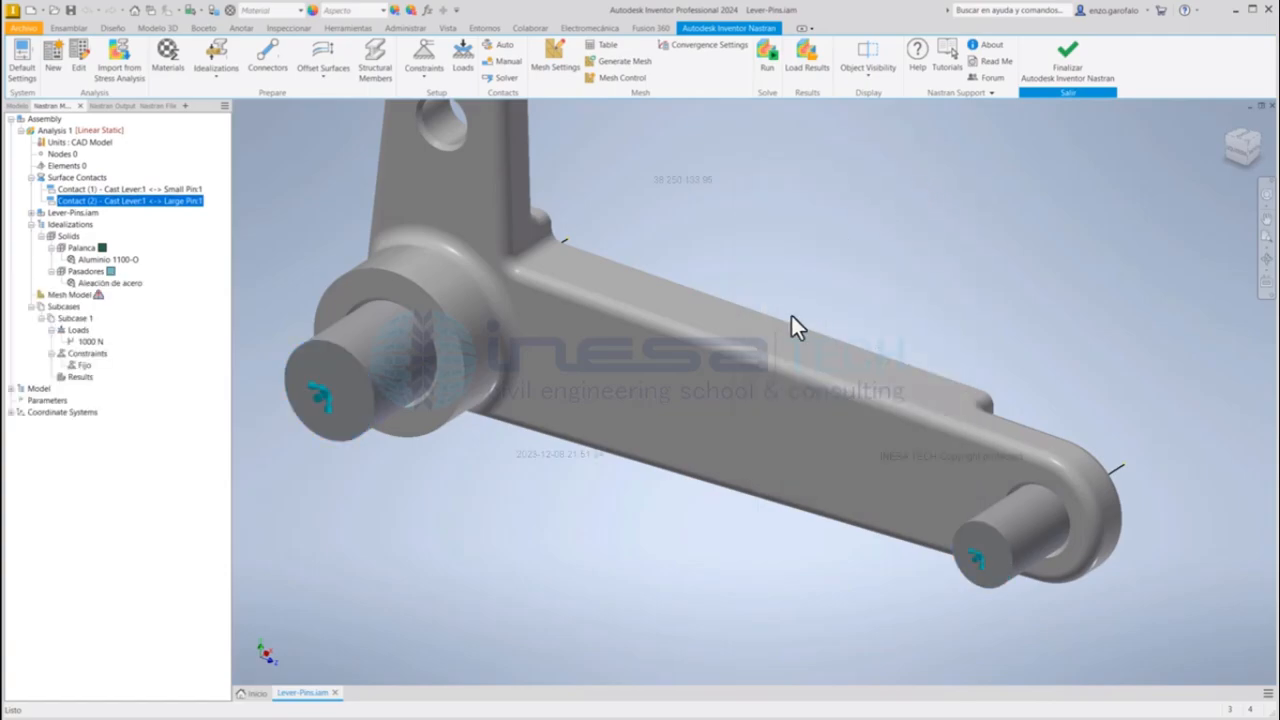
# Step: Start a second structural constraint for the cut side of the assembly and name it Simetría
pyautogui.keyDown('shift'); pyautogui.moveTo(774, 320); pyautogui.dragTo(649, 355, button='middle'); pyautogui.keyUp('shift')
pyautogui.scroll(5, 602, 306)
pyautogui.scroll(-6, 684, 416)
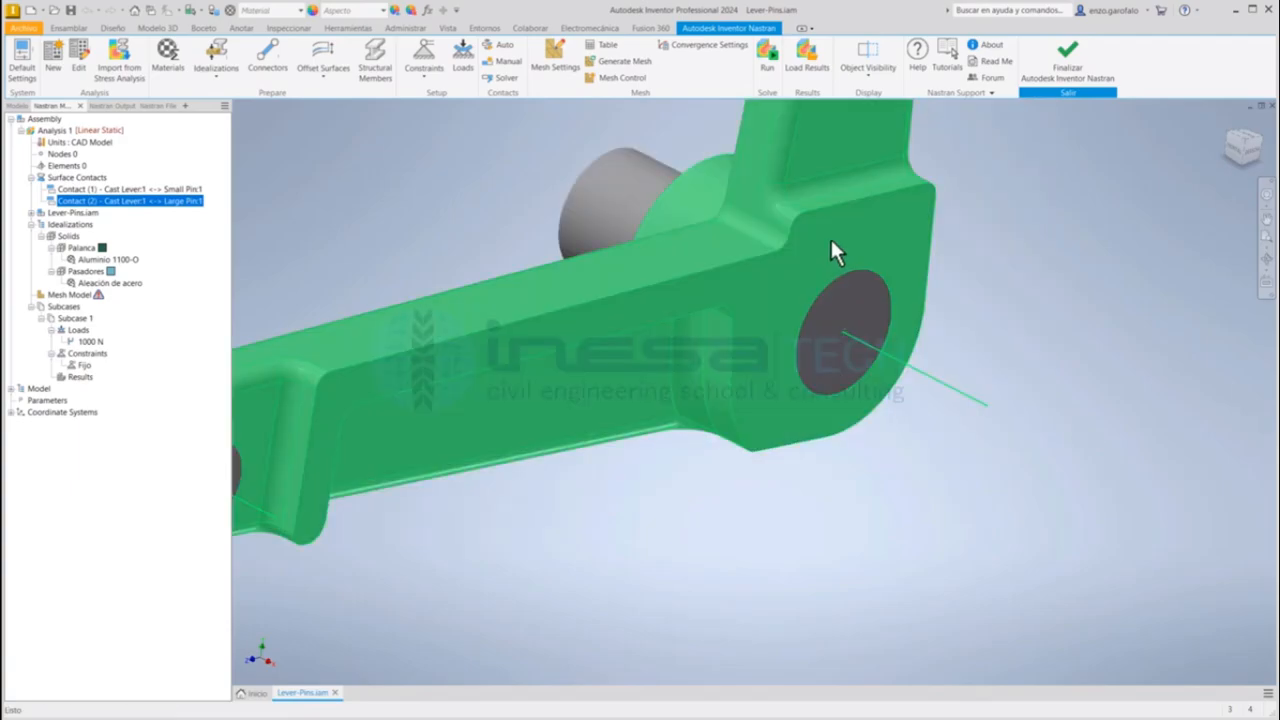
pyautogui.scroll(5, 693, 330)
pyautogui.keyDown('shift'); pyautogui.moveTo(349, 323); pyautogui.dragTo(433, 437, button='middle'); pyautogui.keyUp('shift')
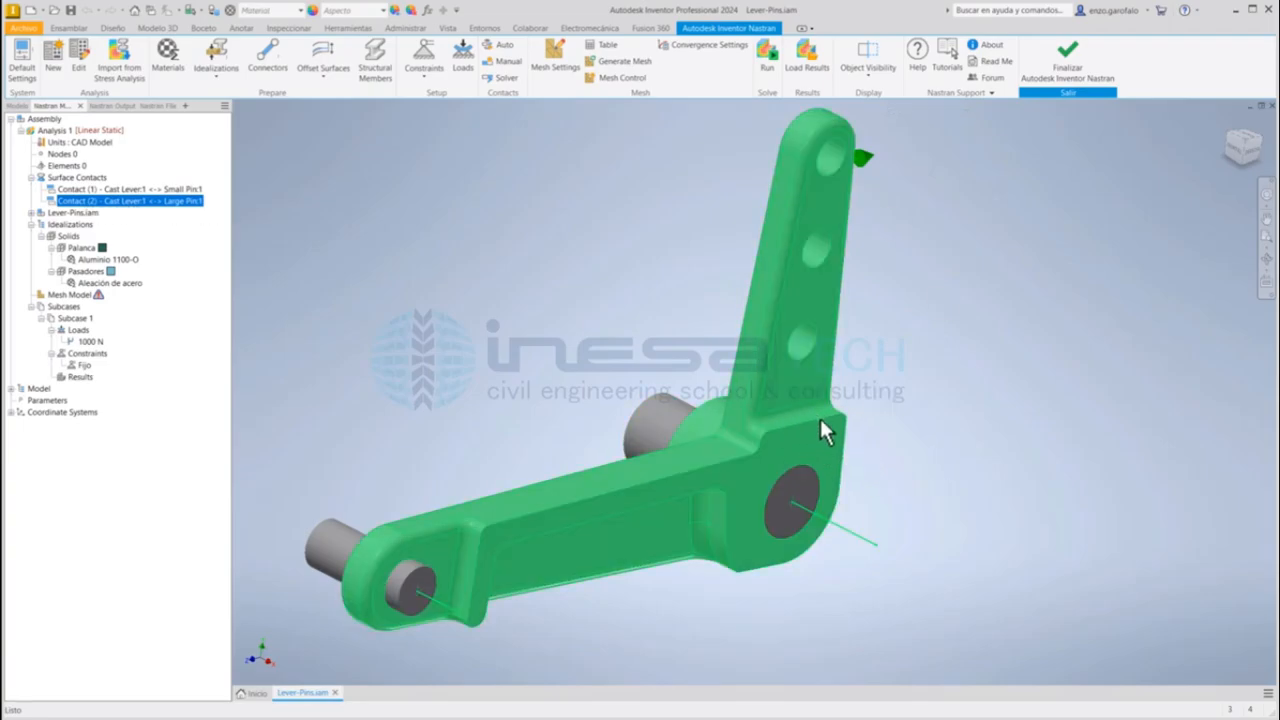
pyautogui.moveTo(622, 376); pyautogui.dragTo(606, 322, button='middle')
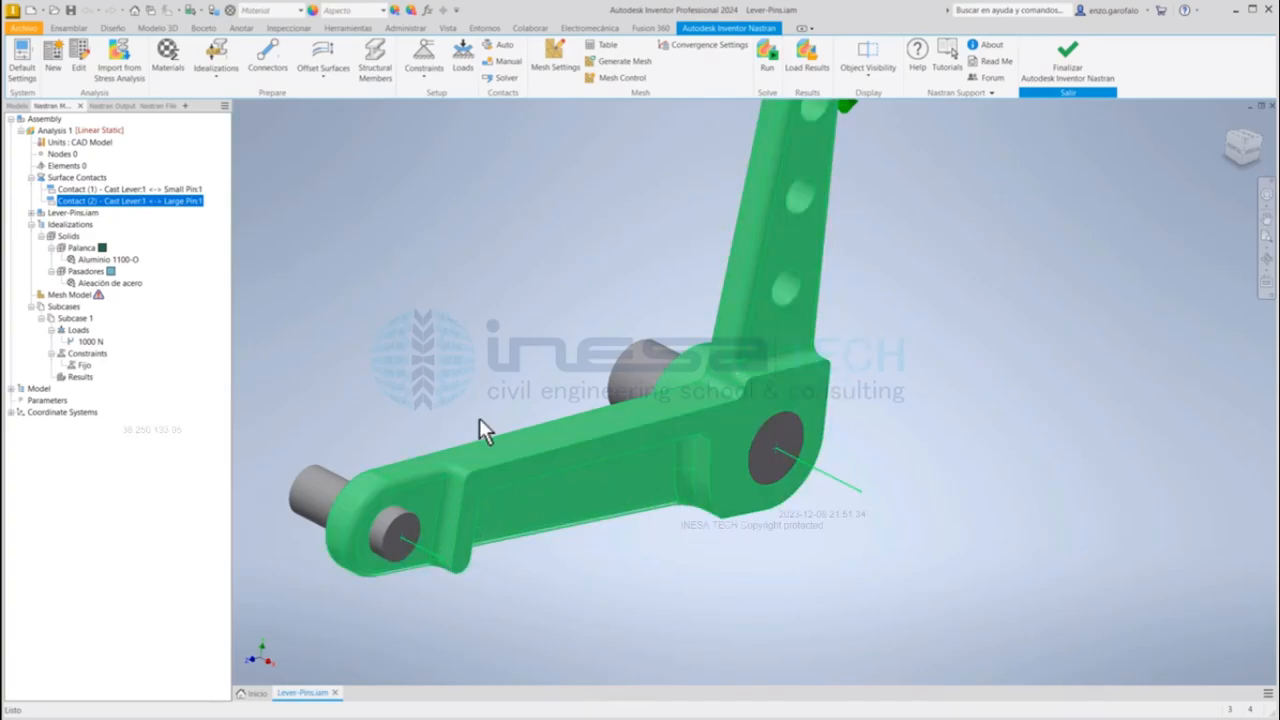
pyautogui.click(417, 60)
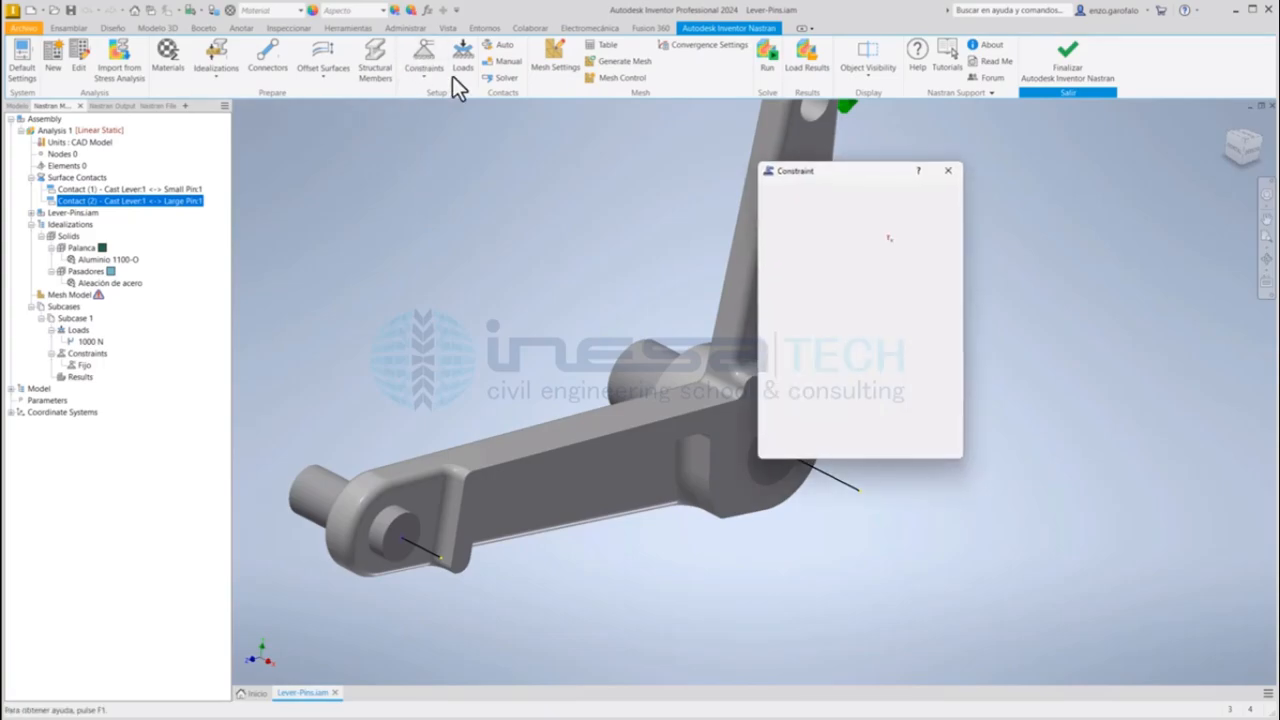
pyautogui.moveTo(805, 170); pyautogui.dragTo(359, 136)
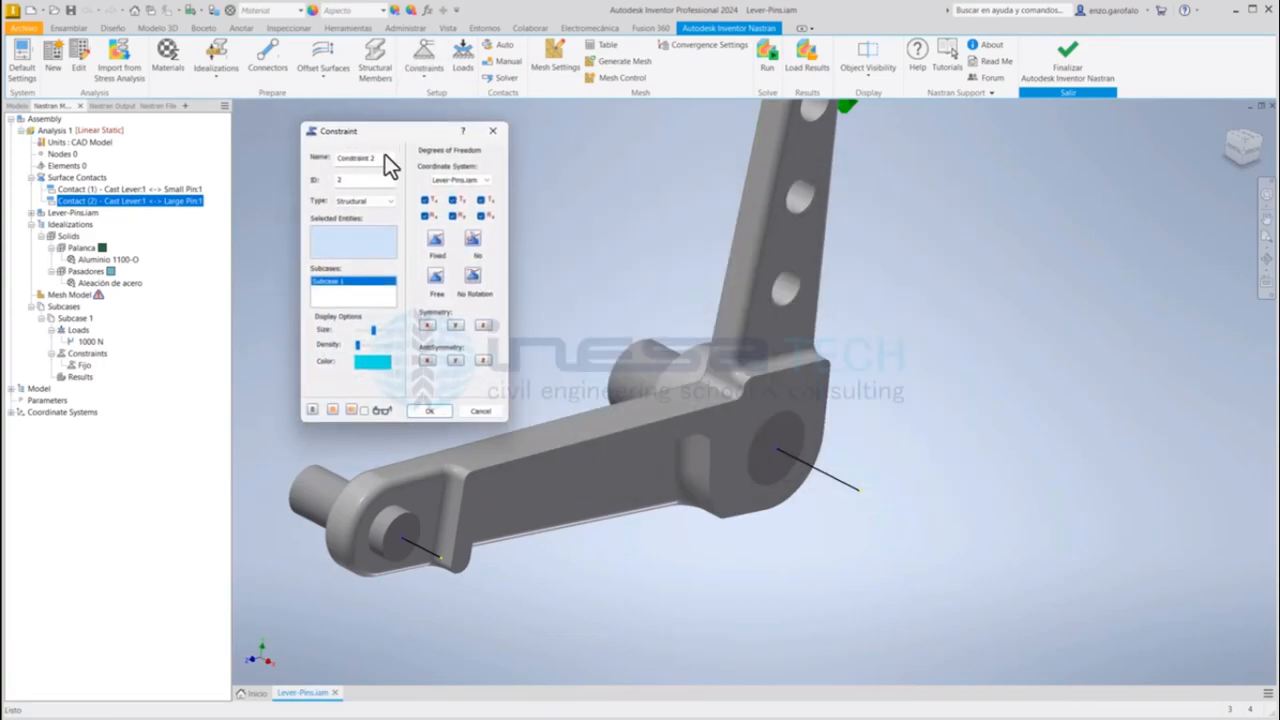
pyautogui.tripleClick(385, 157)
pyautogui.write('Simet')
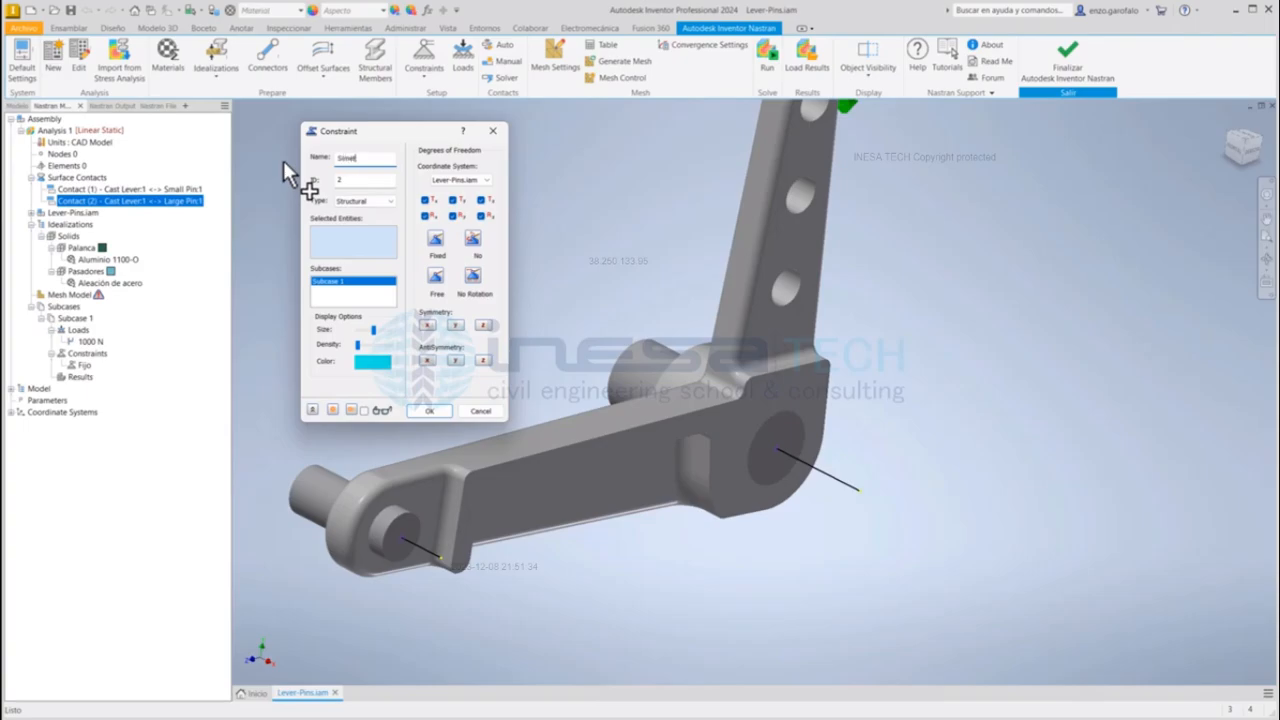
pyautogui.write('ria')
pyautogui.press('BackSpace')
pyautogui.press('BackSpace')
pyautogui.moveTo(439, 132); pyautogui.dragTo(389, 129)
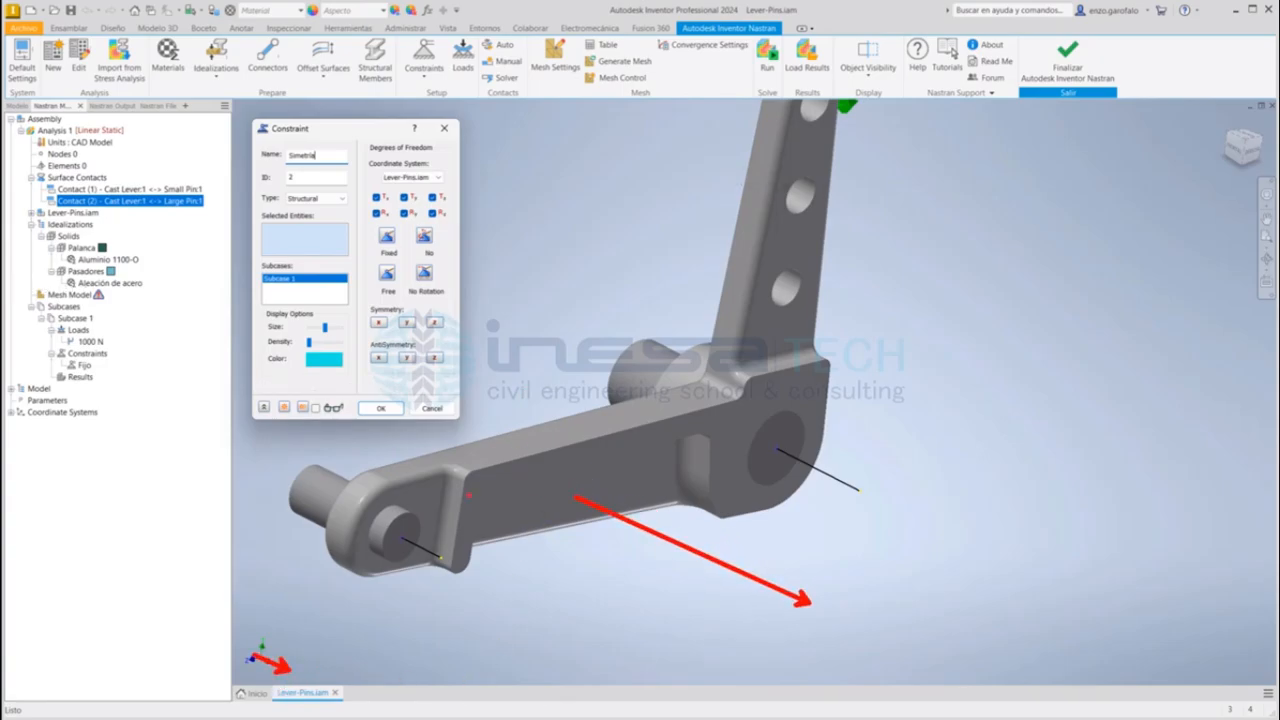
pyautogui.moveTo(481, 318)
pyautogui.mouseDown()
pyautogui.moveTo(410, 649)
pyautogui.moveTo(582, 630)
pyautogui.moveTo(834, 452)
pyautogui.moveTo(520, 308)
pyautogui.moveTo(445, 440)
pyautogui.moveTo(628, 480)
pyautogui.moveTo(600, 598)
pyautogui.moveTo(610, 606)
pyautogui.mouseUp()
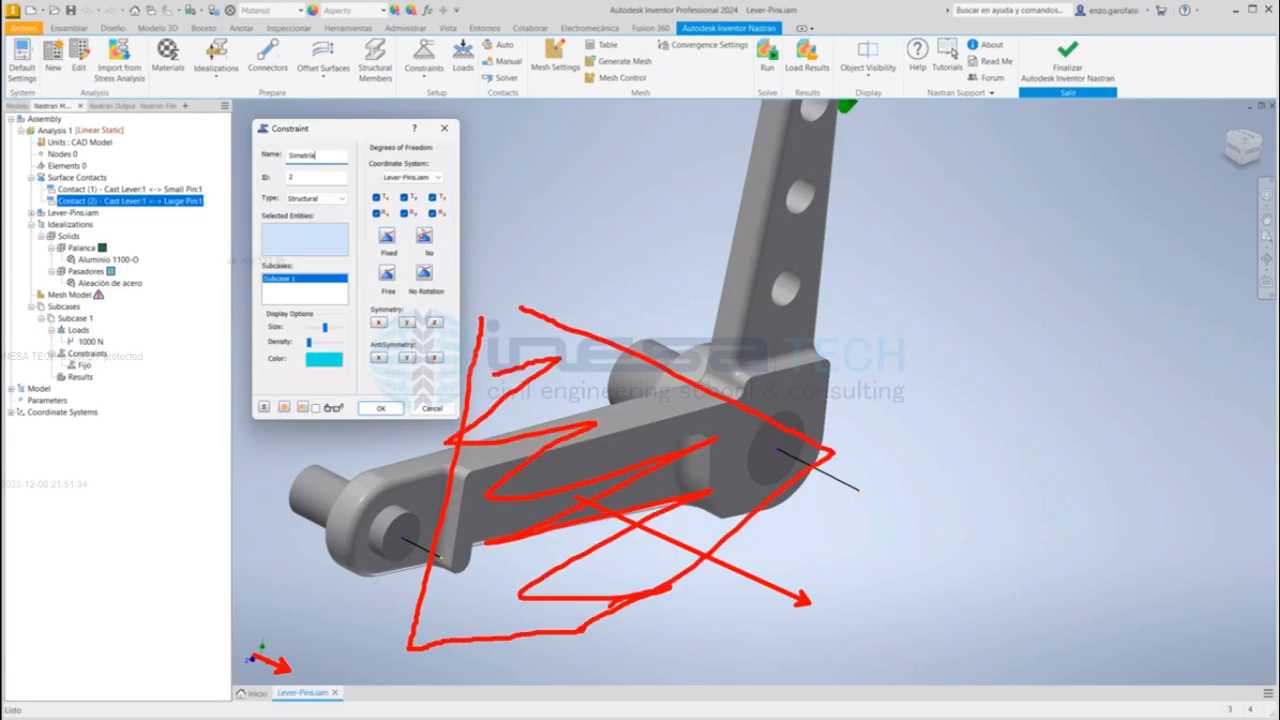
pyautogui.moveTo(575, 497)
pyautogui.mouseDown()
pyautogui.moveTo(560, 491)
pyautogui.moveTo(579, 505)
pyautogui.mouseUp()
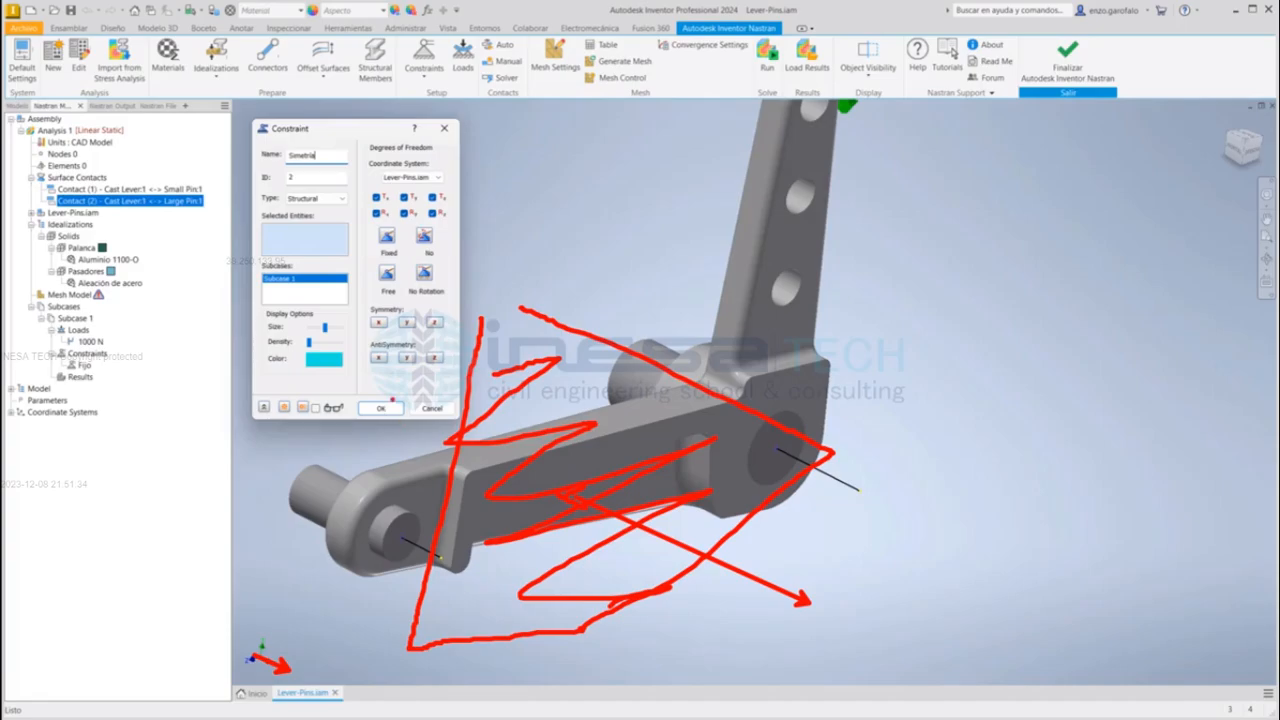
pyautogui.press('Escape')
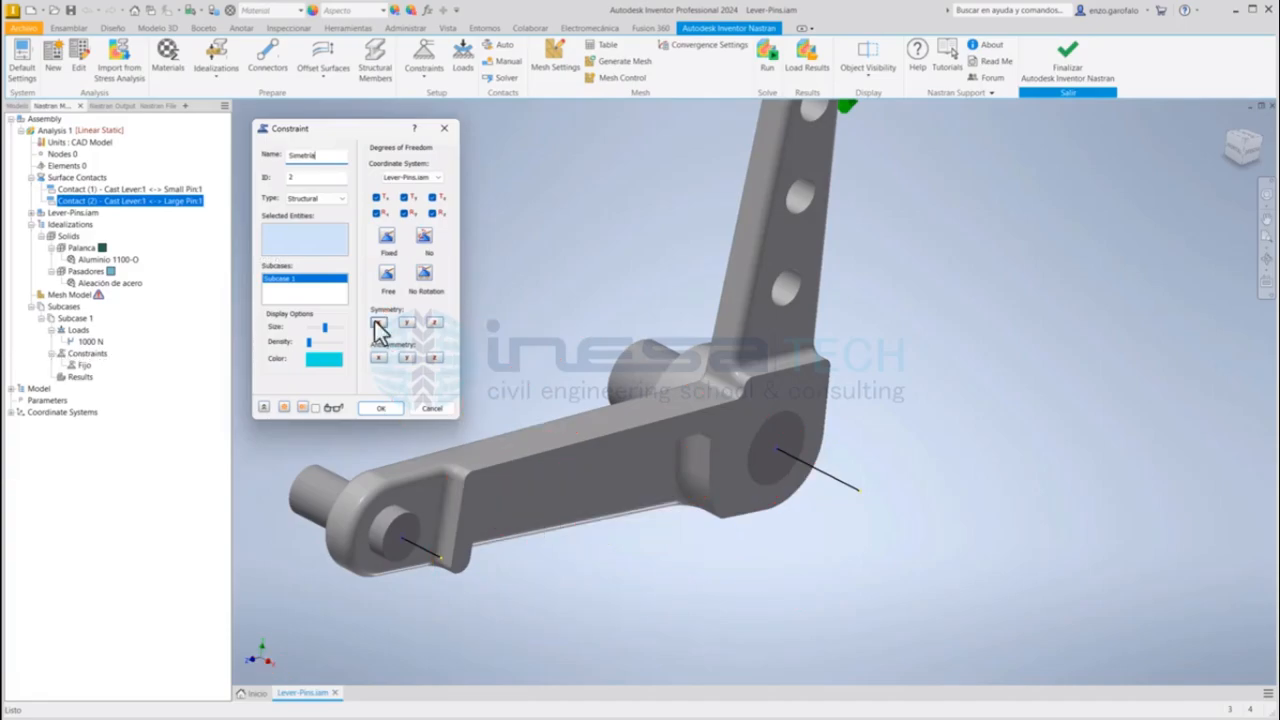
# Step: Apply X symmetry to the cut-plane faces of the Small Pin, Cast Lever and Large Pin, and confirm the constraint
pyautogui.click(377, 323)
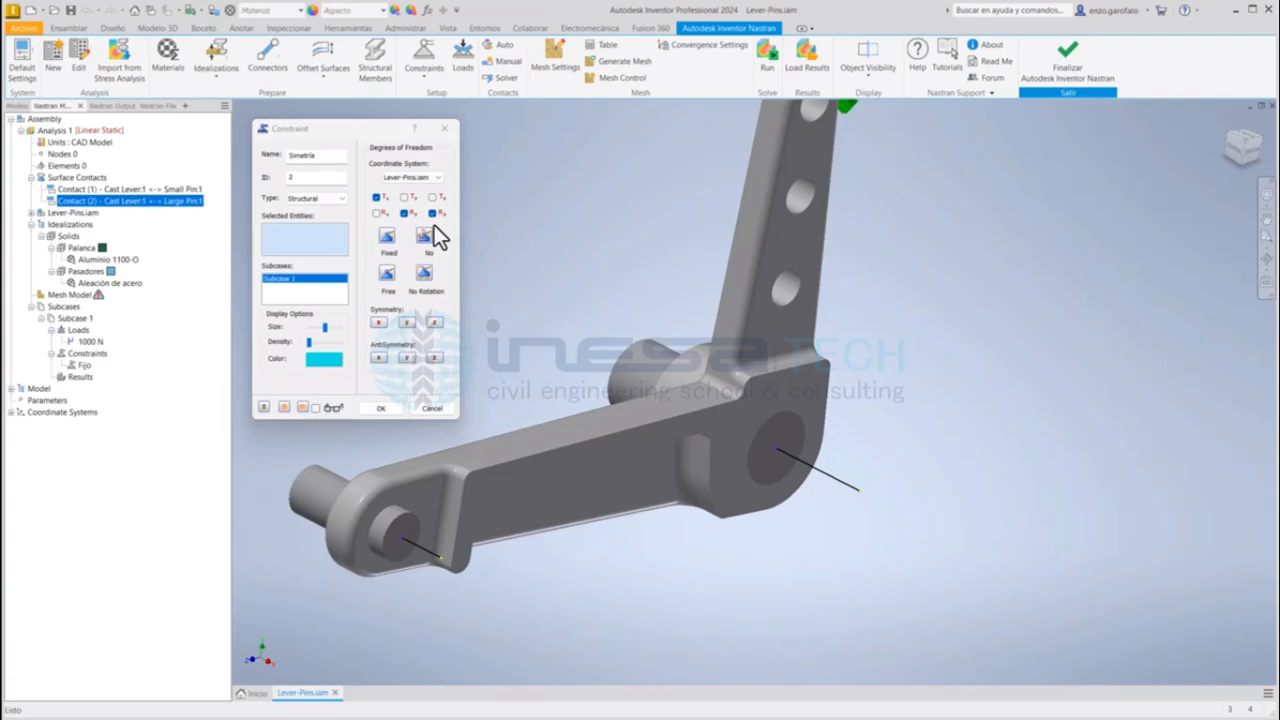
pyautogui.click(416, 525)
pyautogui.click(476, 495)
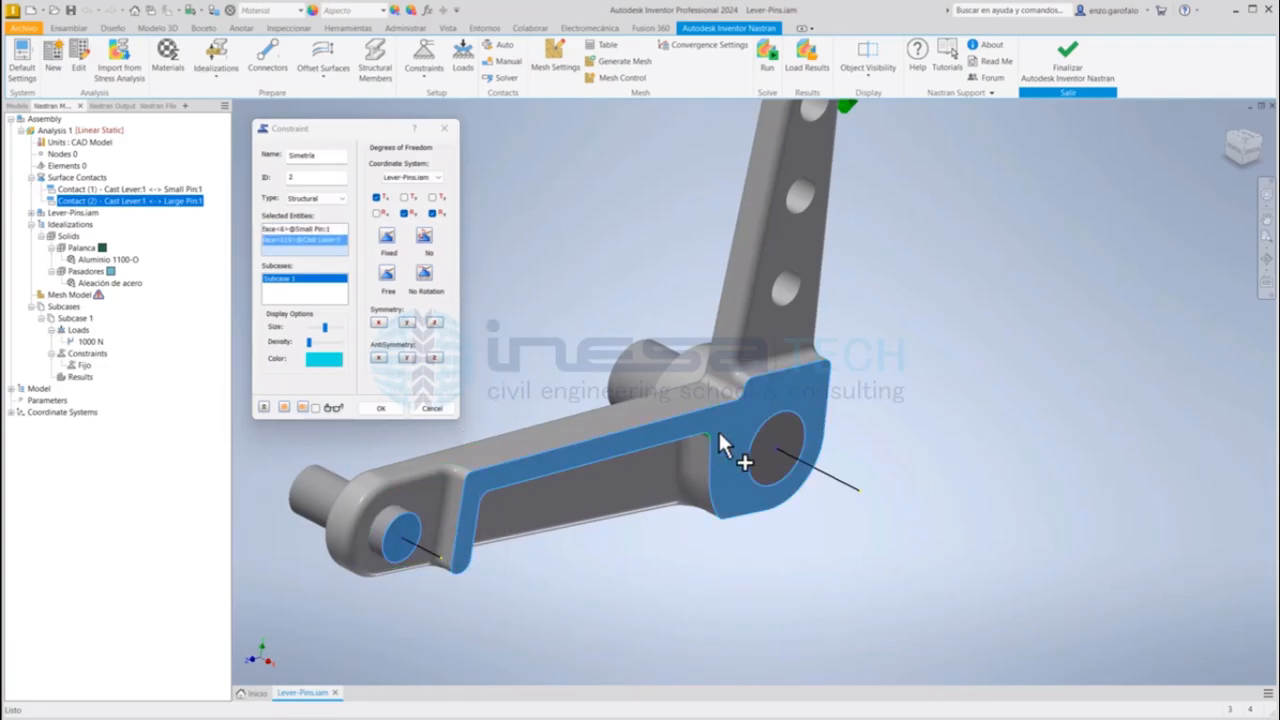
pyautogui.click(770, 428)
pyautogui.moveTo(853, 287); pyautogui.dragTo(924, 301, button='middle')
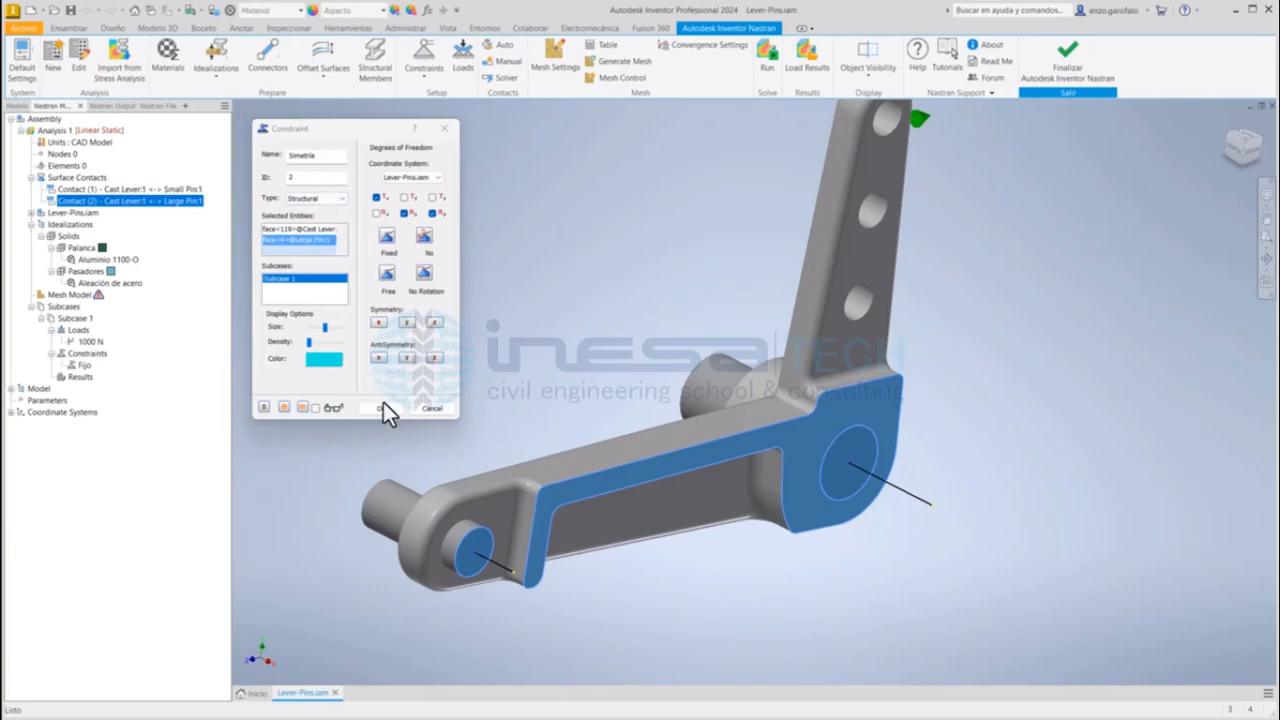
pyautogui.click(325, 153)
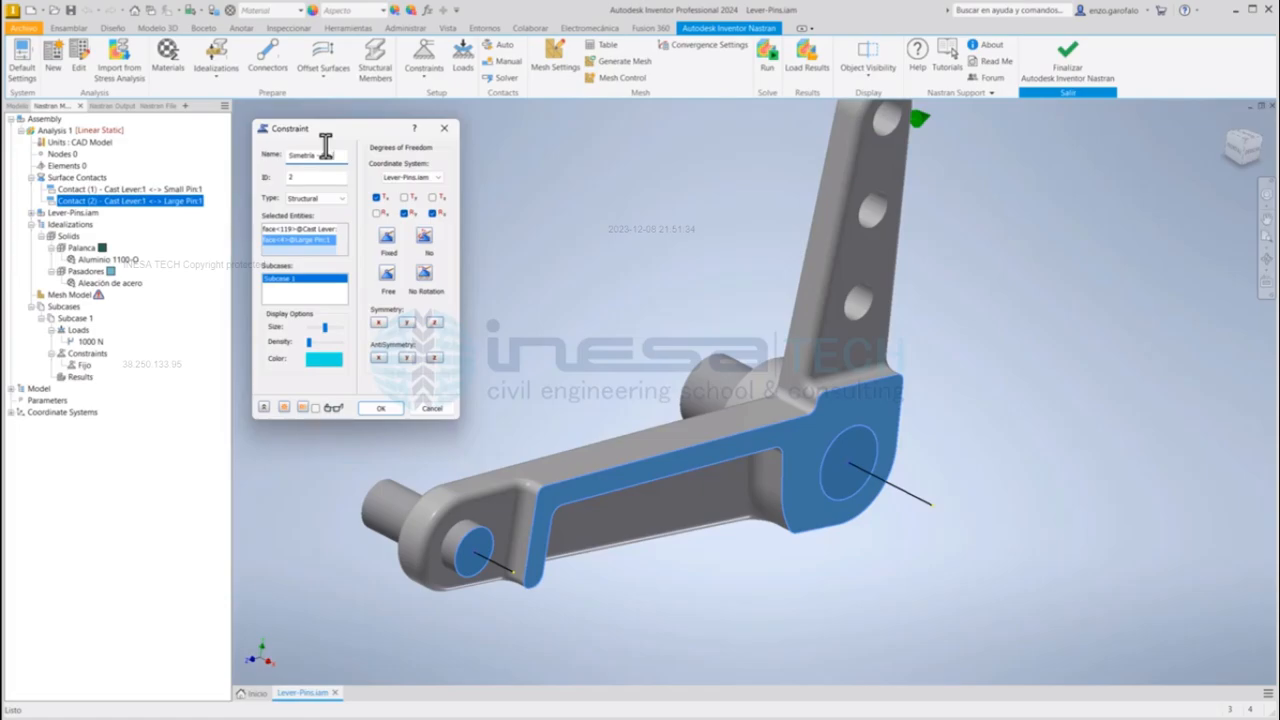
pyautogui.click(384, 408)
pyautogui.click(383, 408)
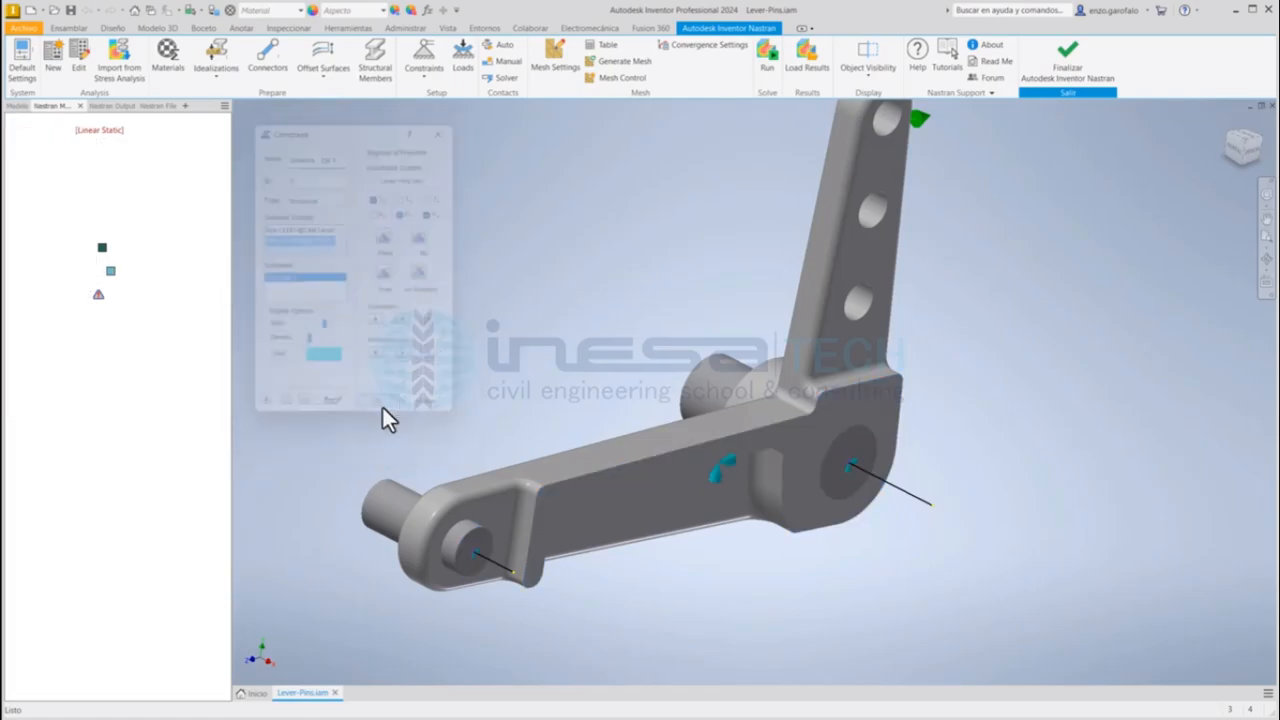
# Step: Start a mesh control for the Cast Lever and set the face element size to 1 mm
pyautogui.keyDown('shift'); pyautogui.moveTo(523, 346); pyautogui.dragTo(660, 380, button='middle'); pyautogui.keyUp('shift')
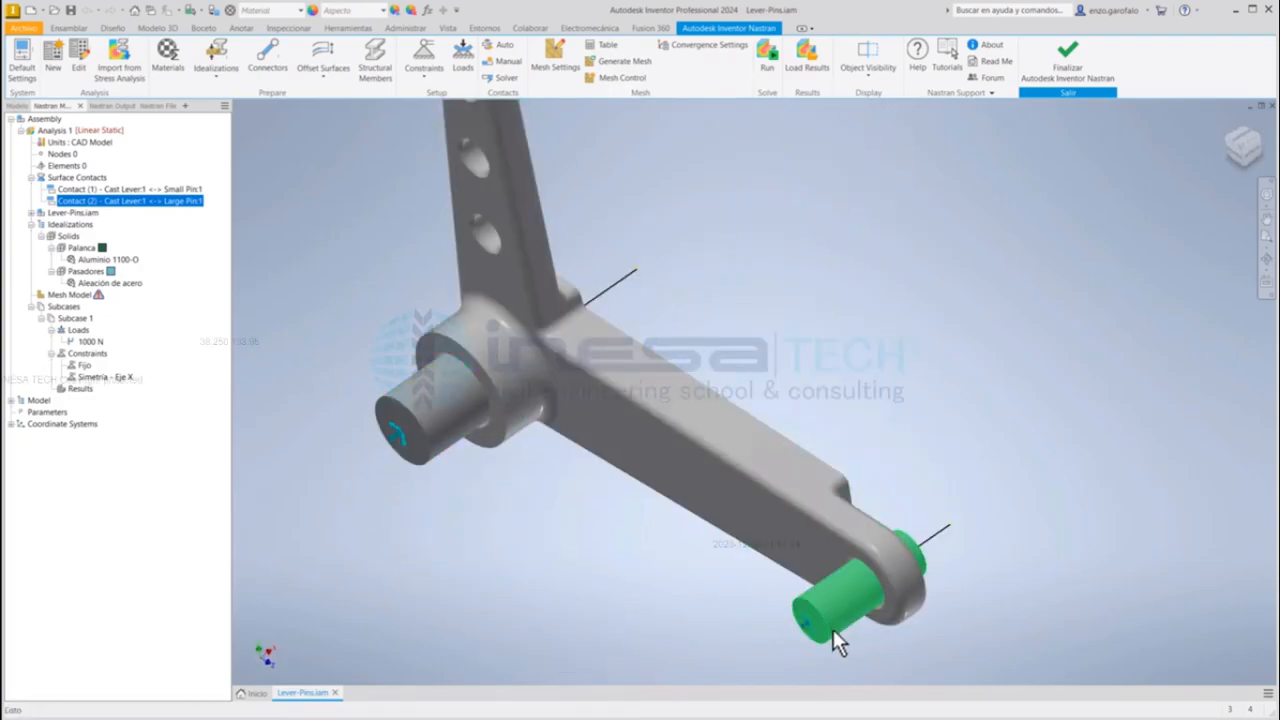
pyautogui.keyDown('shift'); pyautogui.moveTo(834, 640); pyautogui.dragTo(753, 422, button='middle'); pyautogui.keyUp('shift')
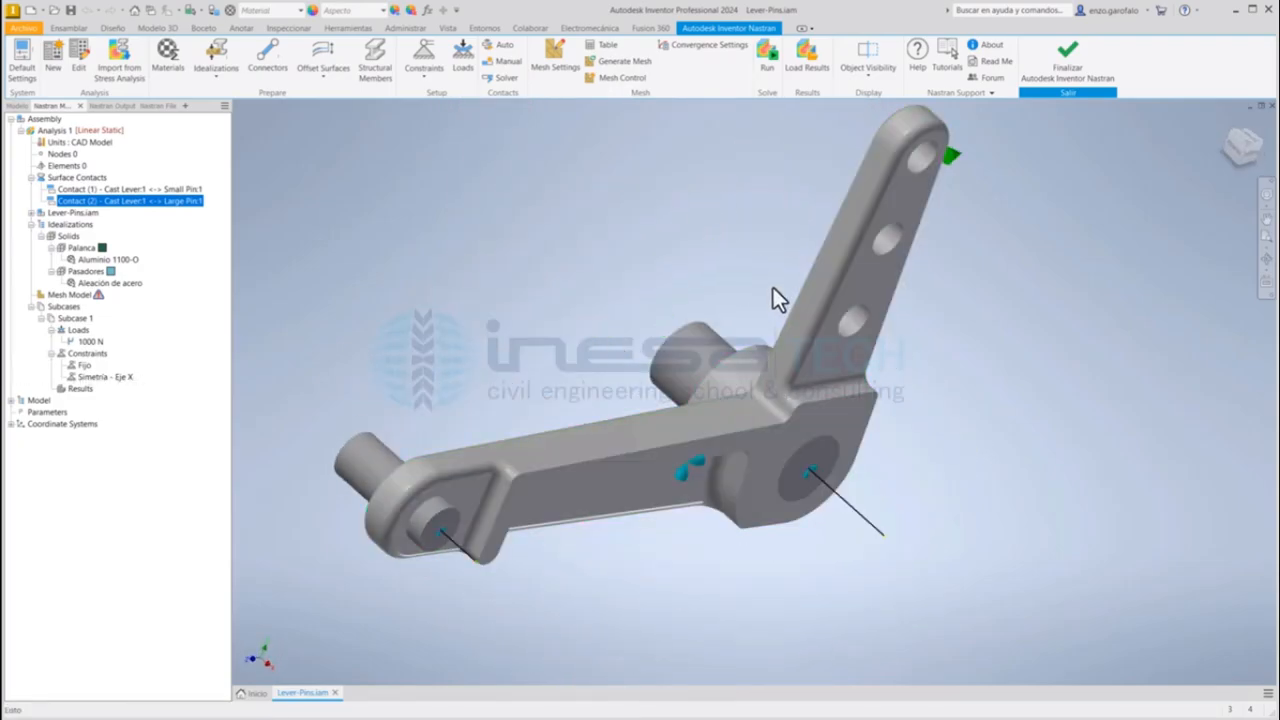
pyautogui.keyDown('shift'); pyautogui.moveTo(771, 291); pyautogui.dragTo(609, 360, button='middle'); pyautogui.keyUp('shift')
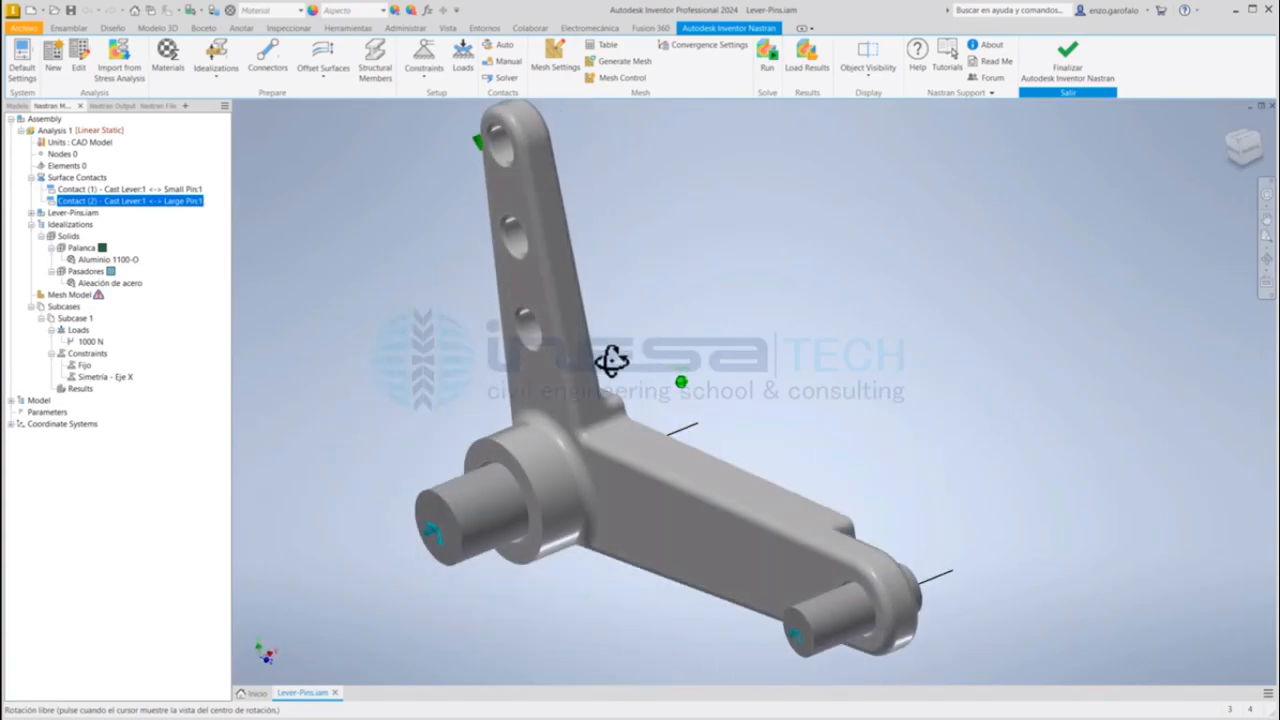
pyautogui.click(616, 79)
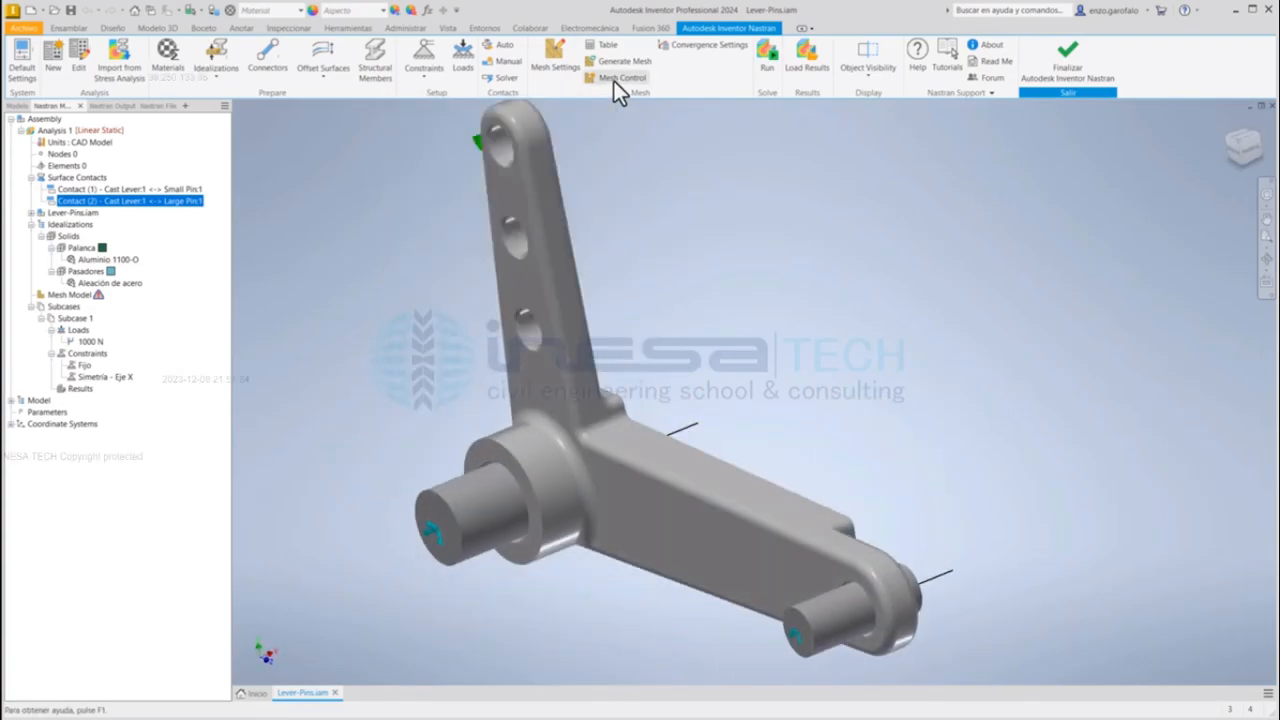
pyautogui.moveTo(525, 187); pyautogui.dragTo(397, 157)
pyautogui.write('1')
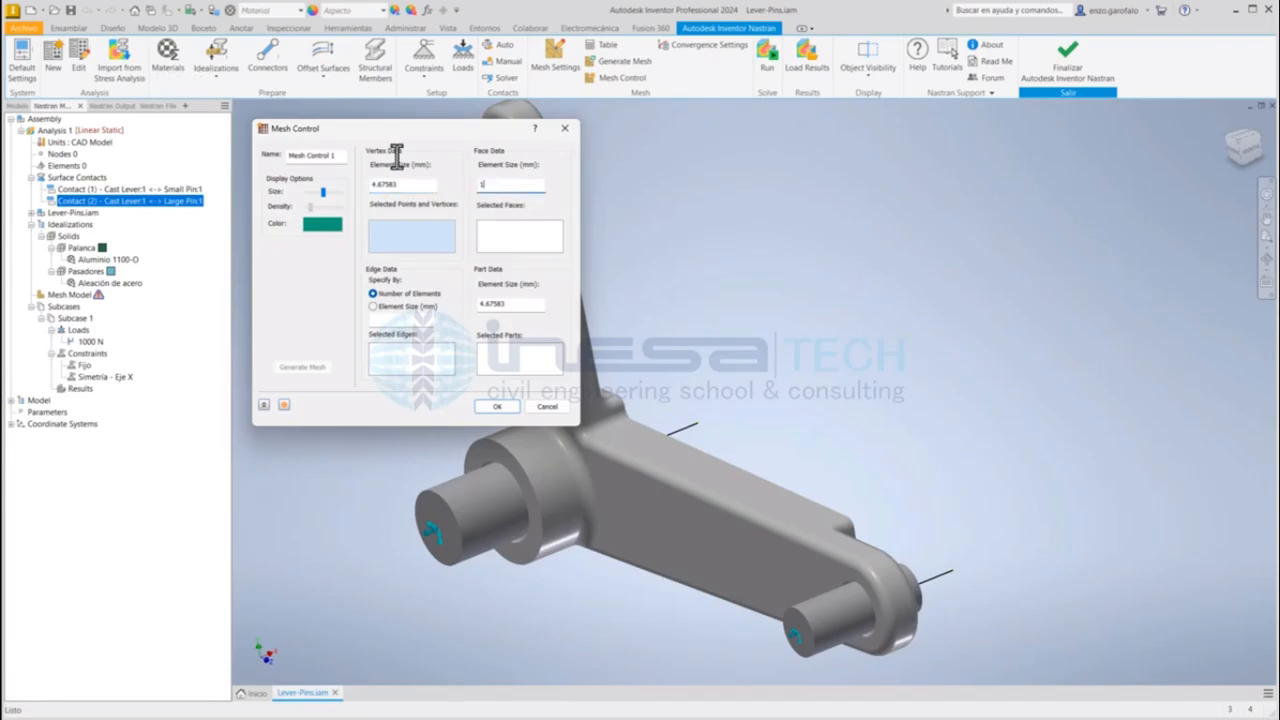
# Step: Assign the rounded rear-edge faces at the Cast Lever's inner corner to the face mesh control
pyautogui.click(502, 227)
pyautogui.moveTo(690, 365); pyautogui.dragTo(905, 397, button='middle')
pyautogui.scroll(5, 849, 460)
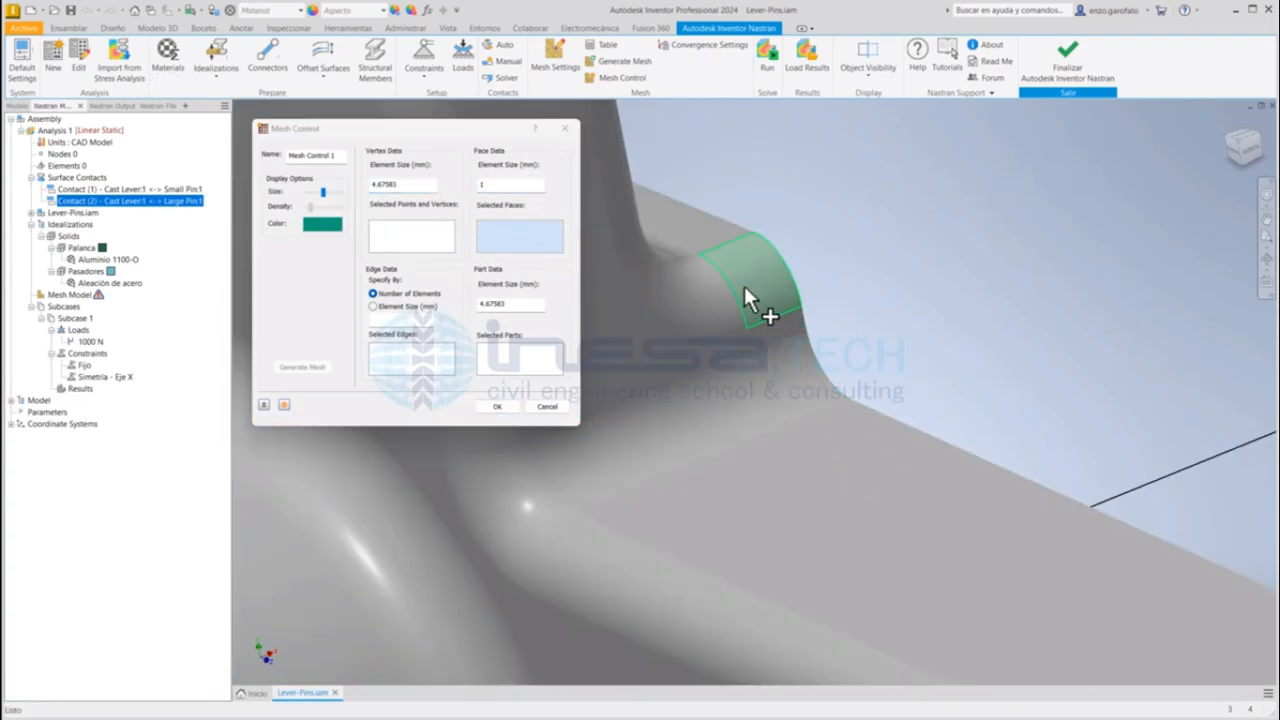
pyautogui.click(742, 282)
pyautogui.click(728, 276)
pyautogui.click(621, 192)
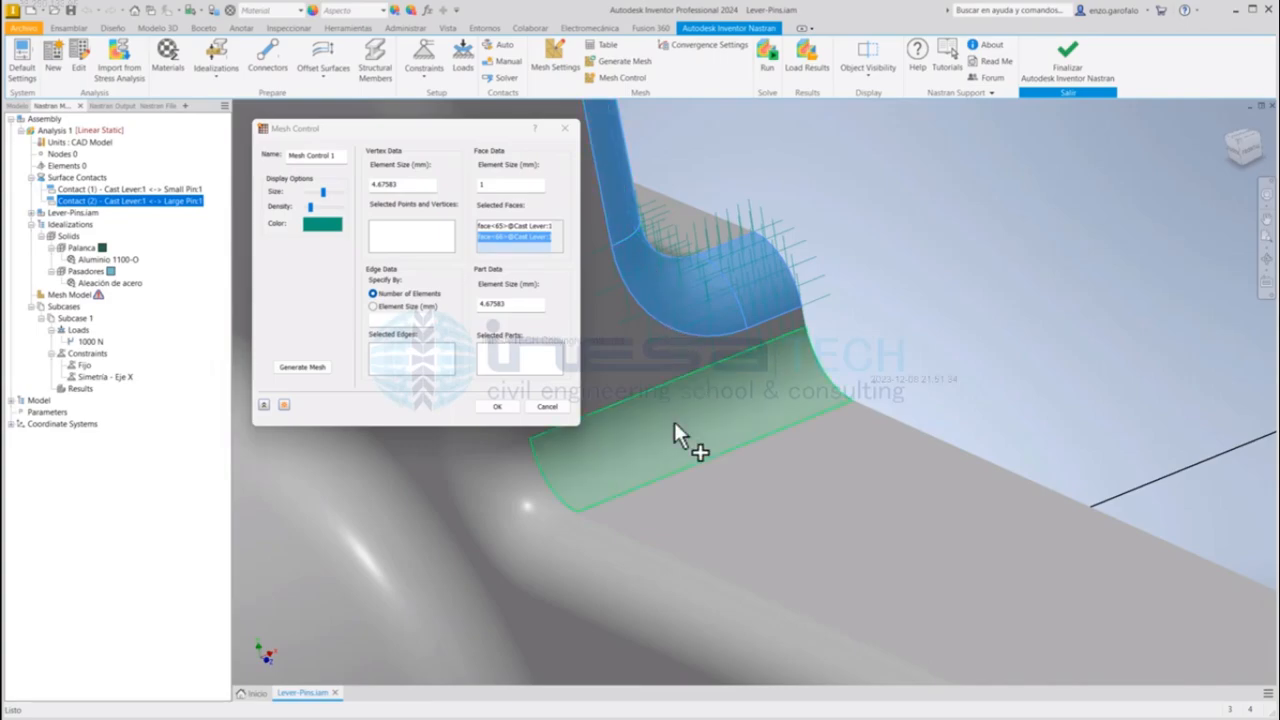
# Step: Add the inner-corner fillet, the adjoining arm edge fillets and the hub fillet to the face selection, and confirm the mesh control
pyautogui.moveTo(697, 463); pyautogui.dragTo(920, 414, button='middle')
pyautogui.click(698, 284)
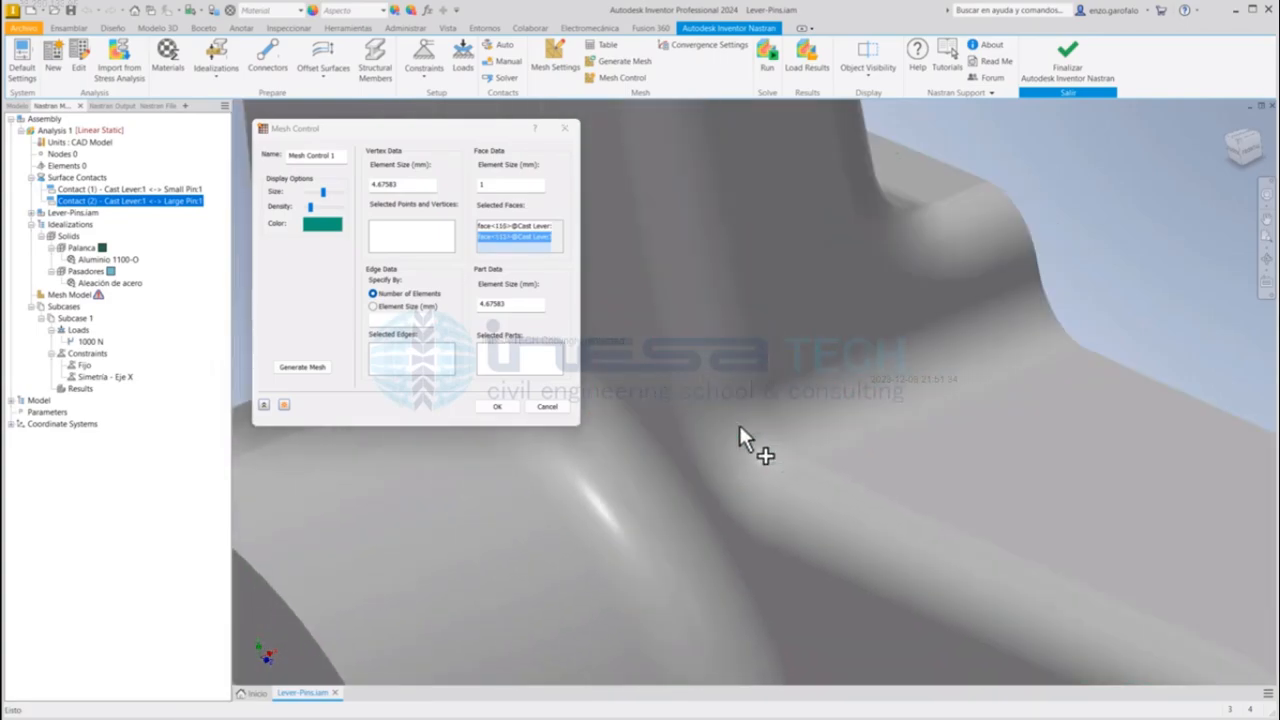
pyautogui.click(741, 428)
pyautogui.click(819, 522)
pyautogui.click(662, 518)
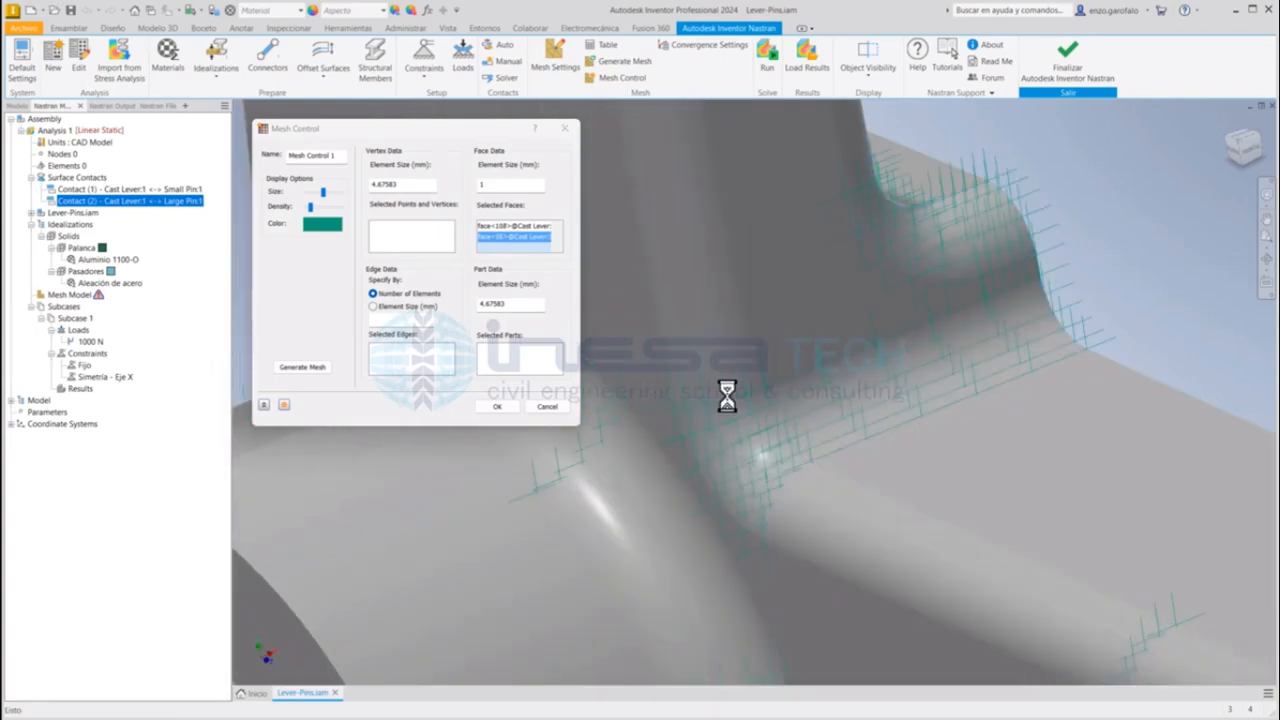
pyautogui.scroll(-5, 726, 398)
pyautogui.scroll(3, 870, 350)
pyautogui.moveTo(860, 362); pyautogui.dragTo(801, 354, button='middle')
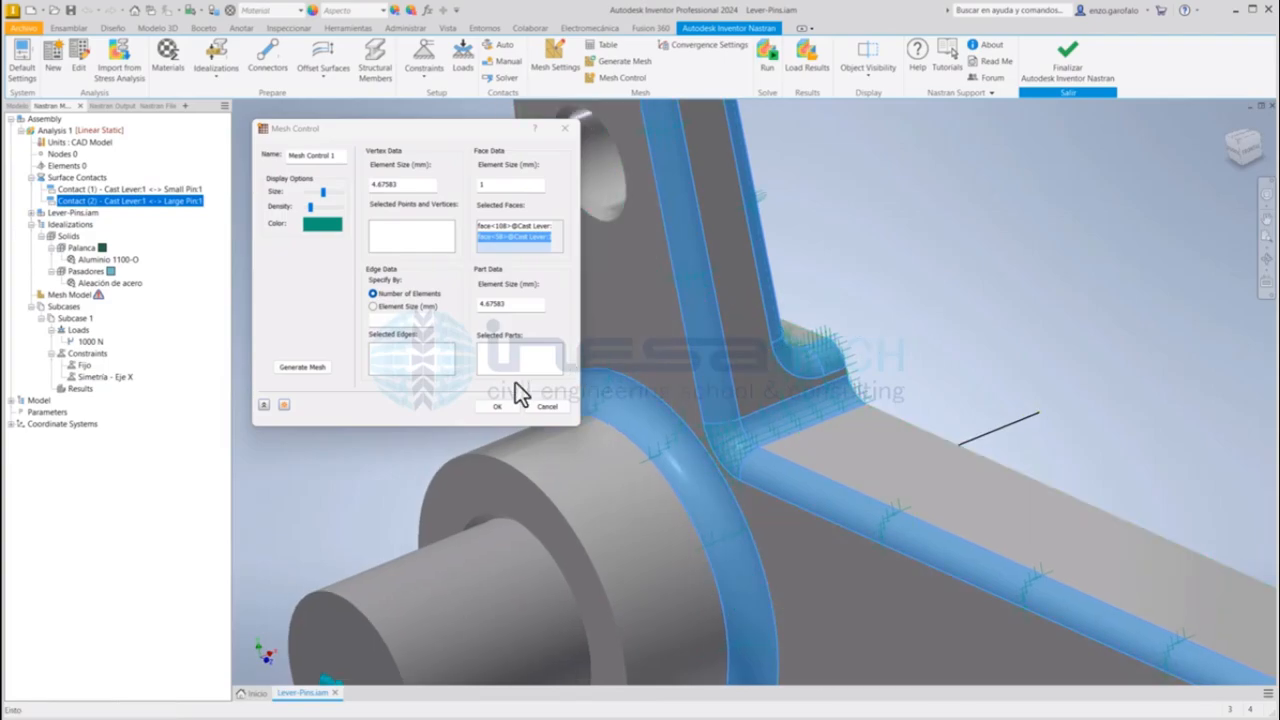
pyautogui.click(497, 406)
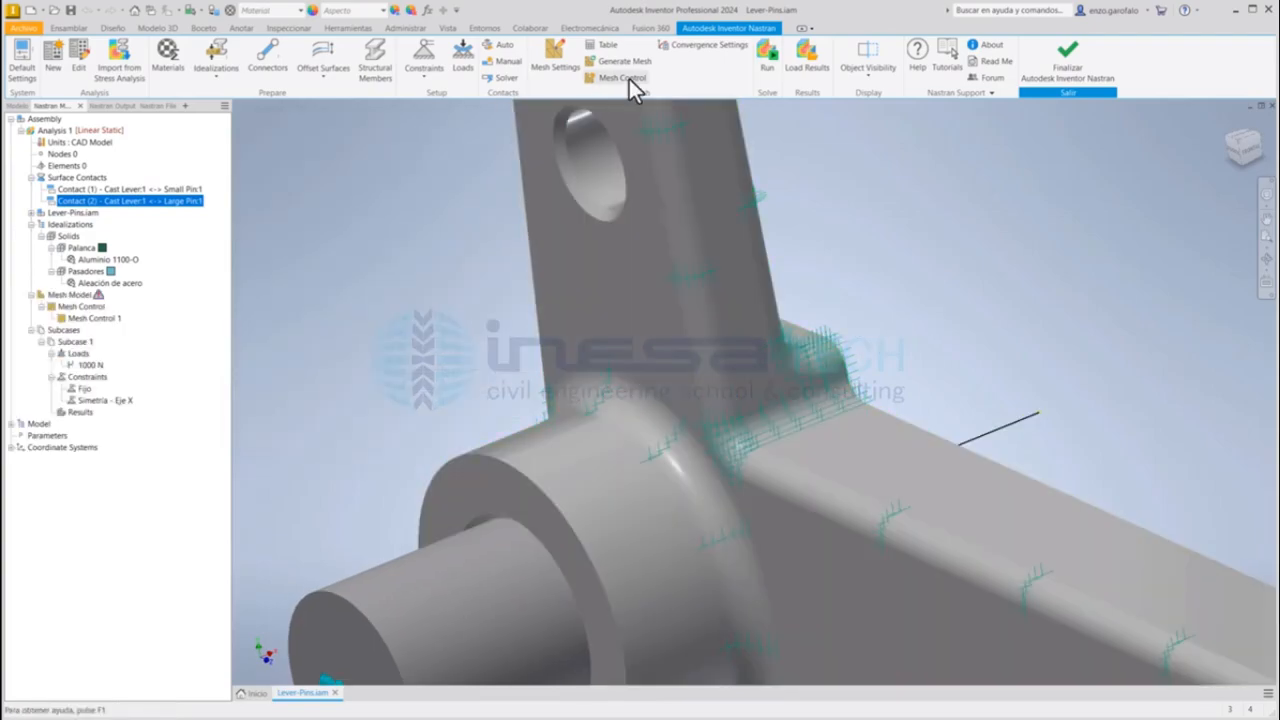
# Step: Run the linear static analysis and animate its Displacement result
pyautogui.click(767, 56)
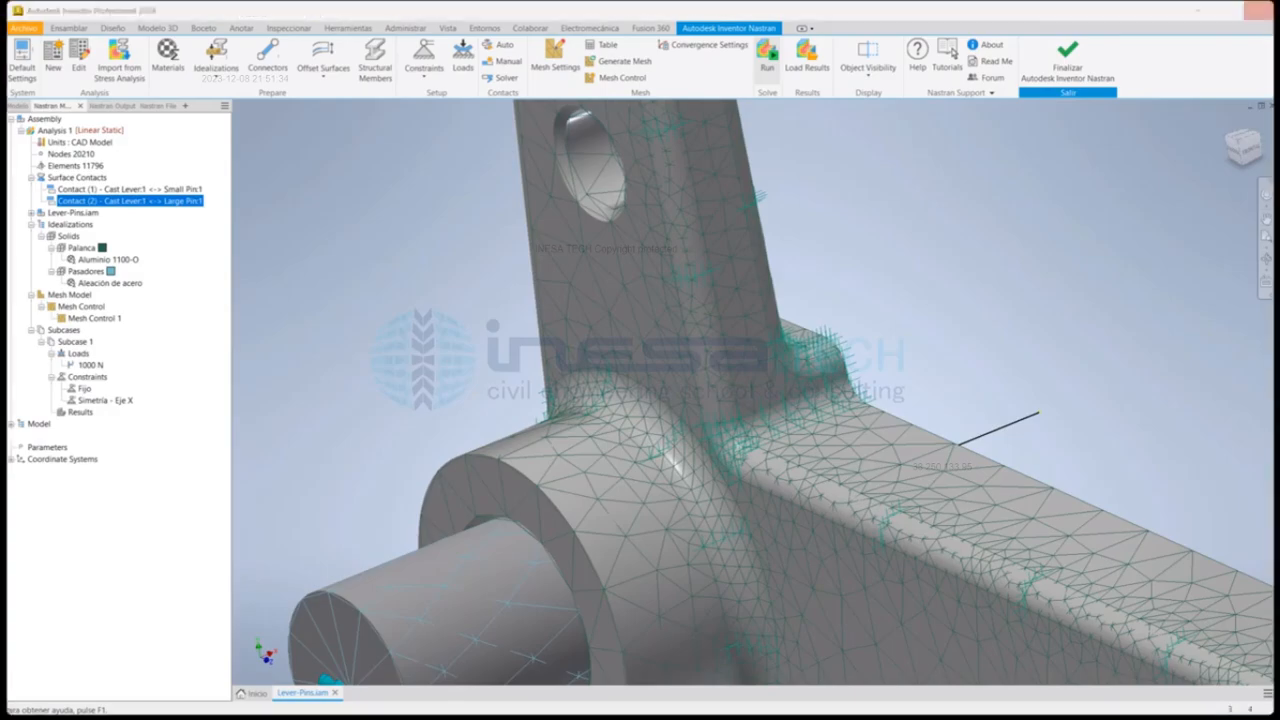
pyautogui.click(677, 417)
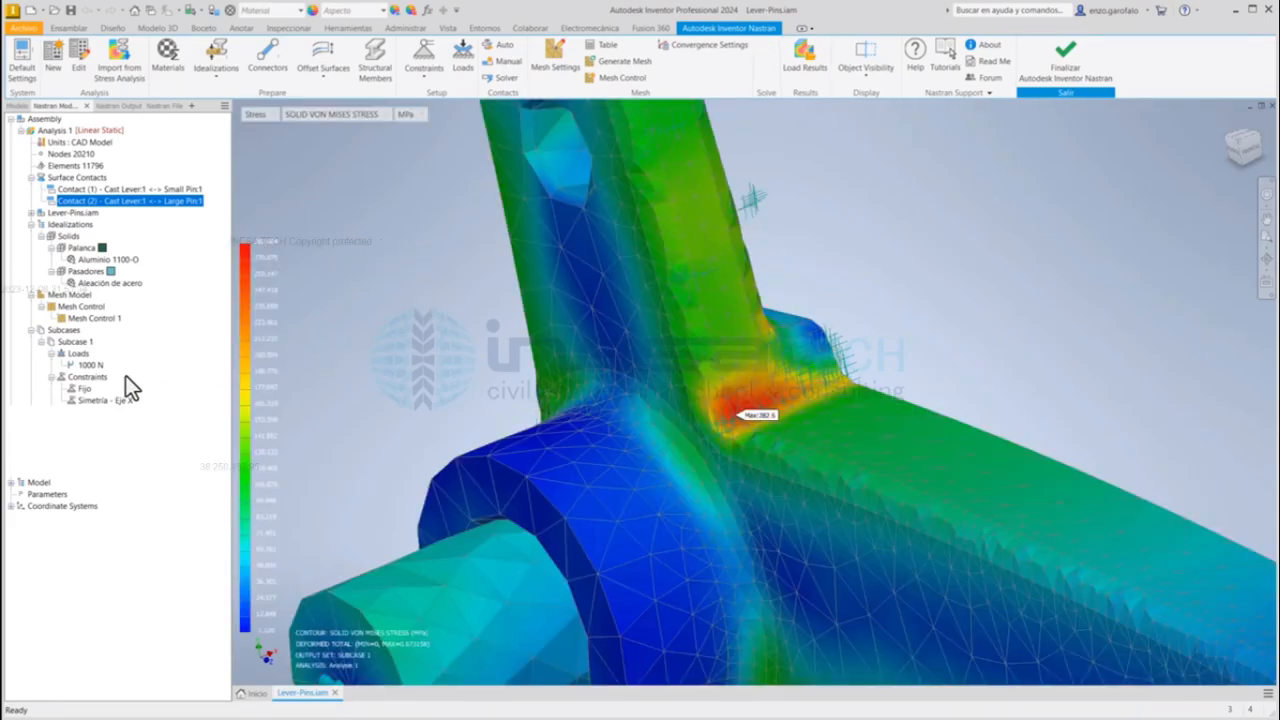
pyautogui.rightClick(92, 436)
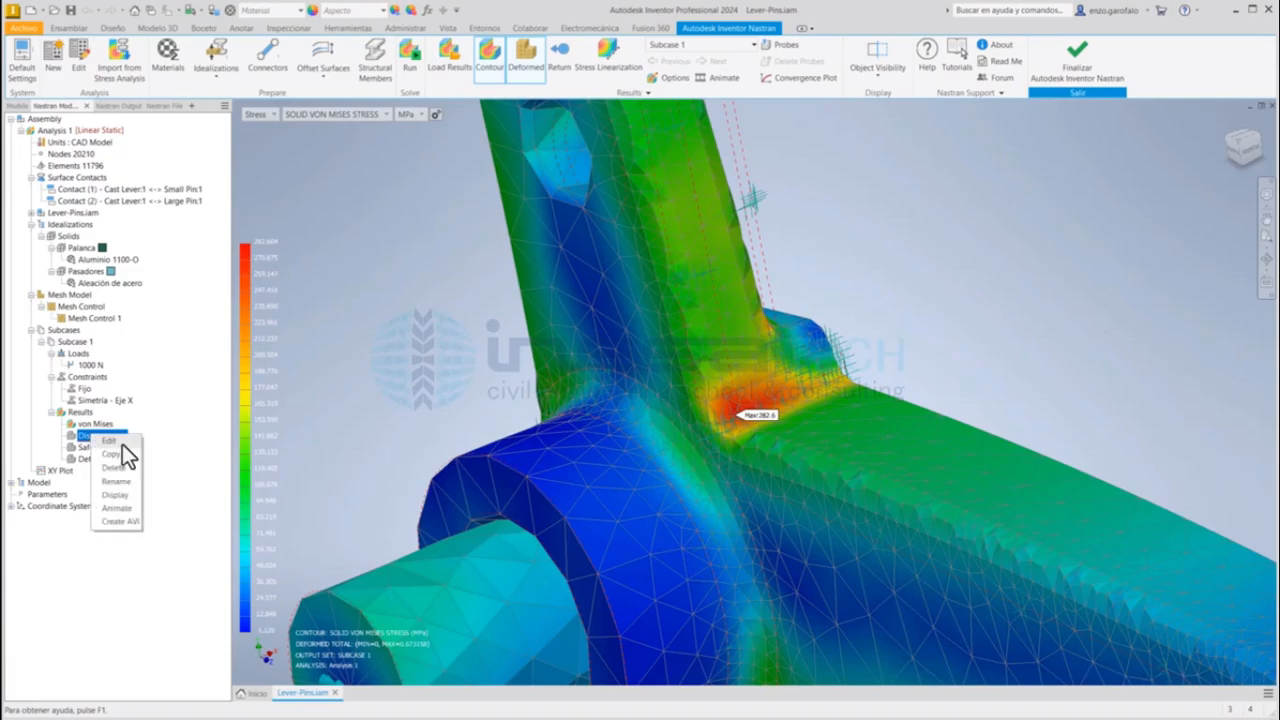
pyautogui.click(118, 508)
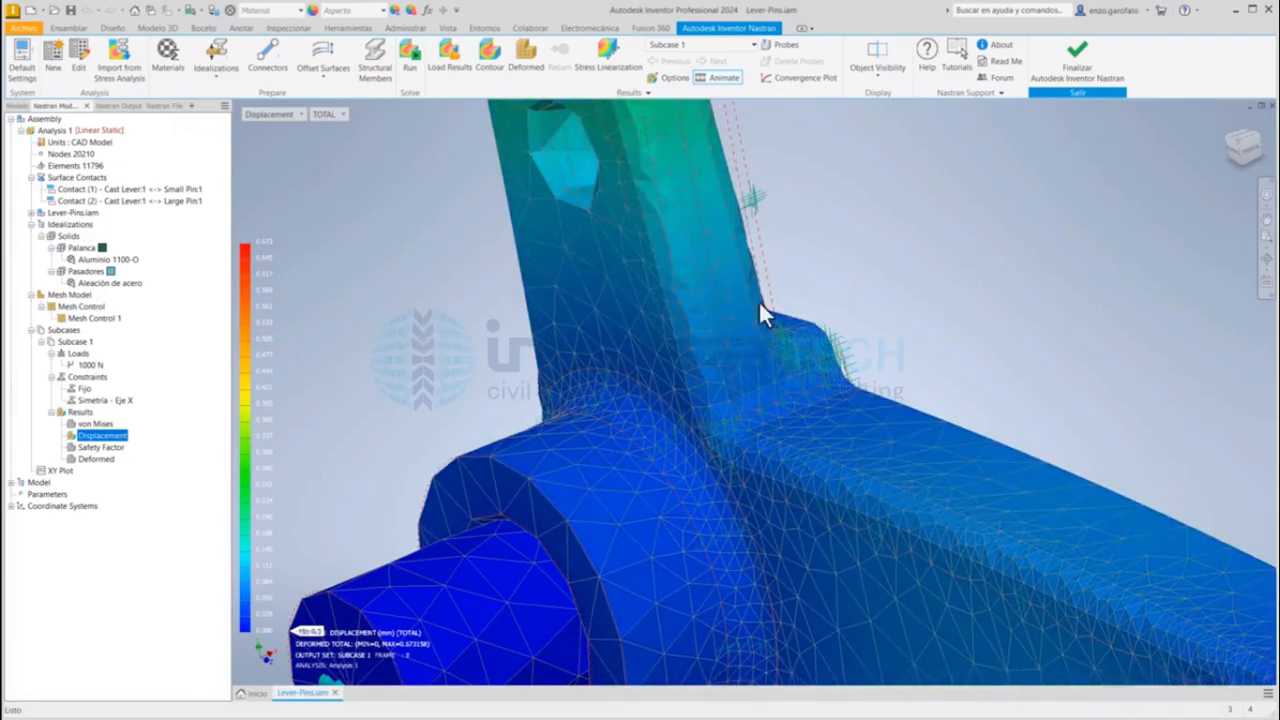
# Step: Examine the animated displacement where the lever bears on the Large Pin and the Small Pin in the flat side view
pyautogui.click(1236, 152)
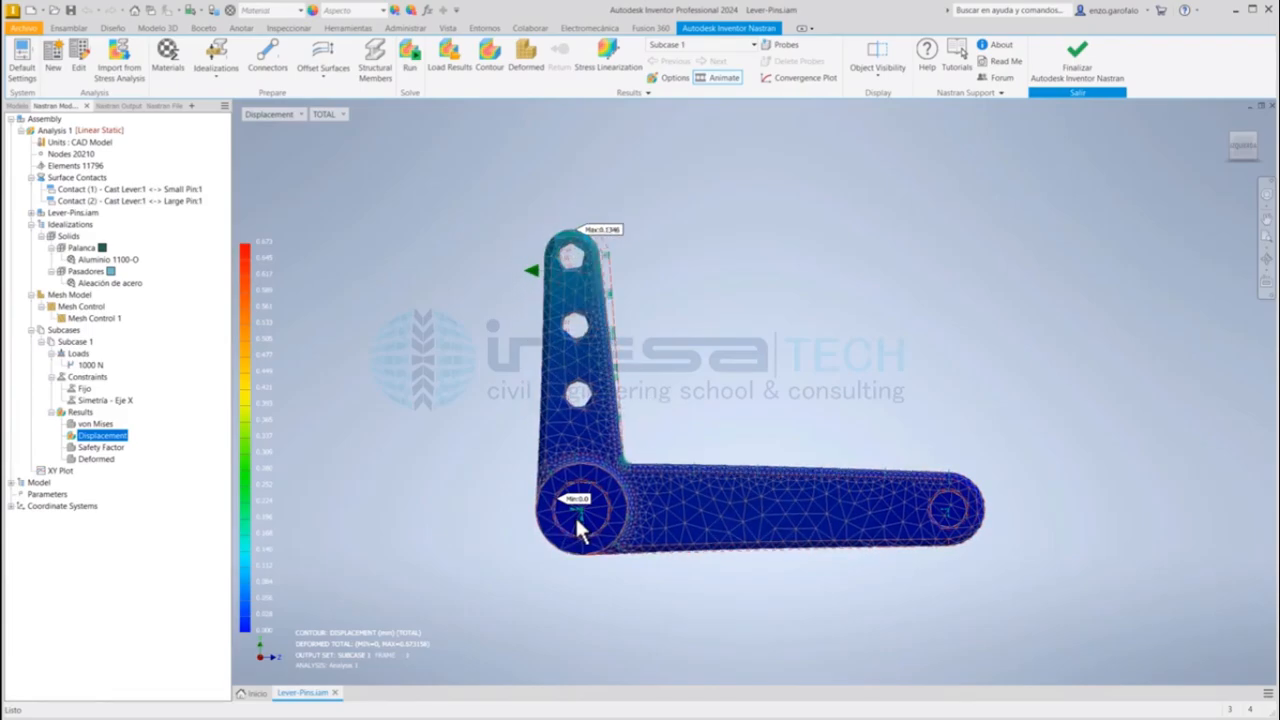
pyautogui.scroll(5, 575, 515)
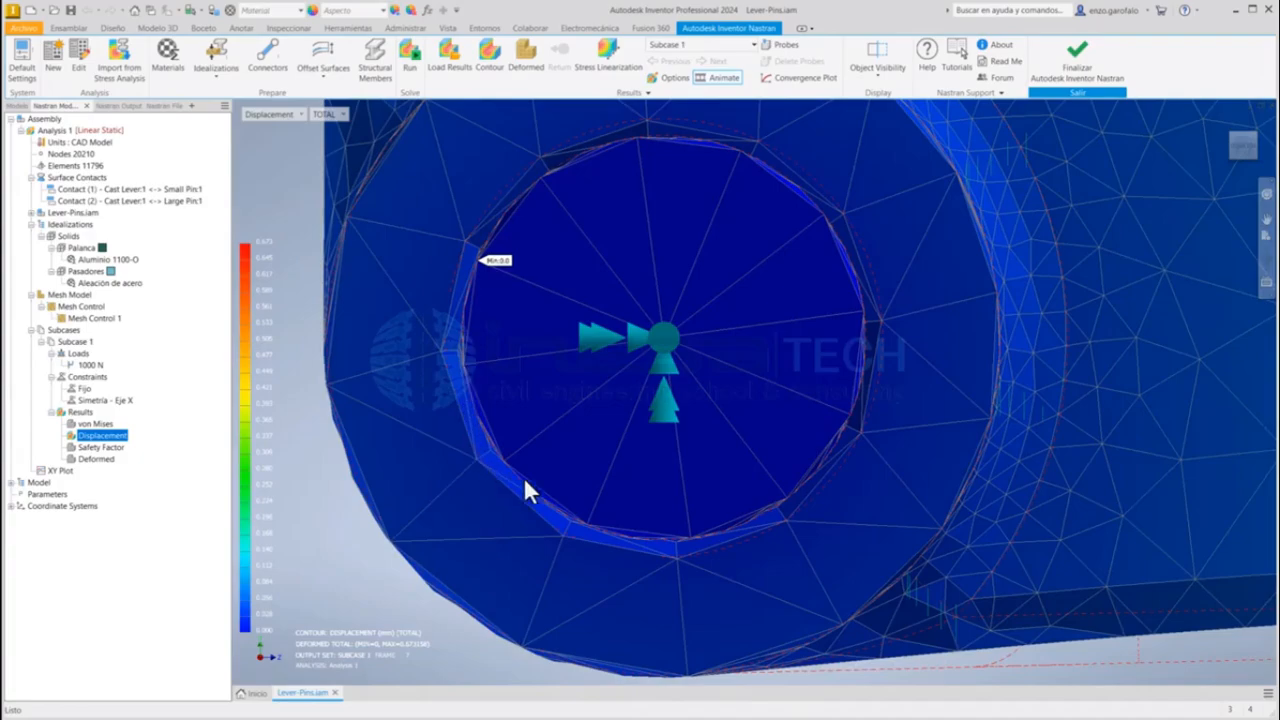
pyautogui.scroll(-1, 858, 393)
pyautogui.scroll(-4, 893, 300)
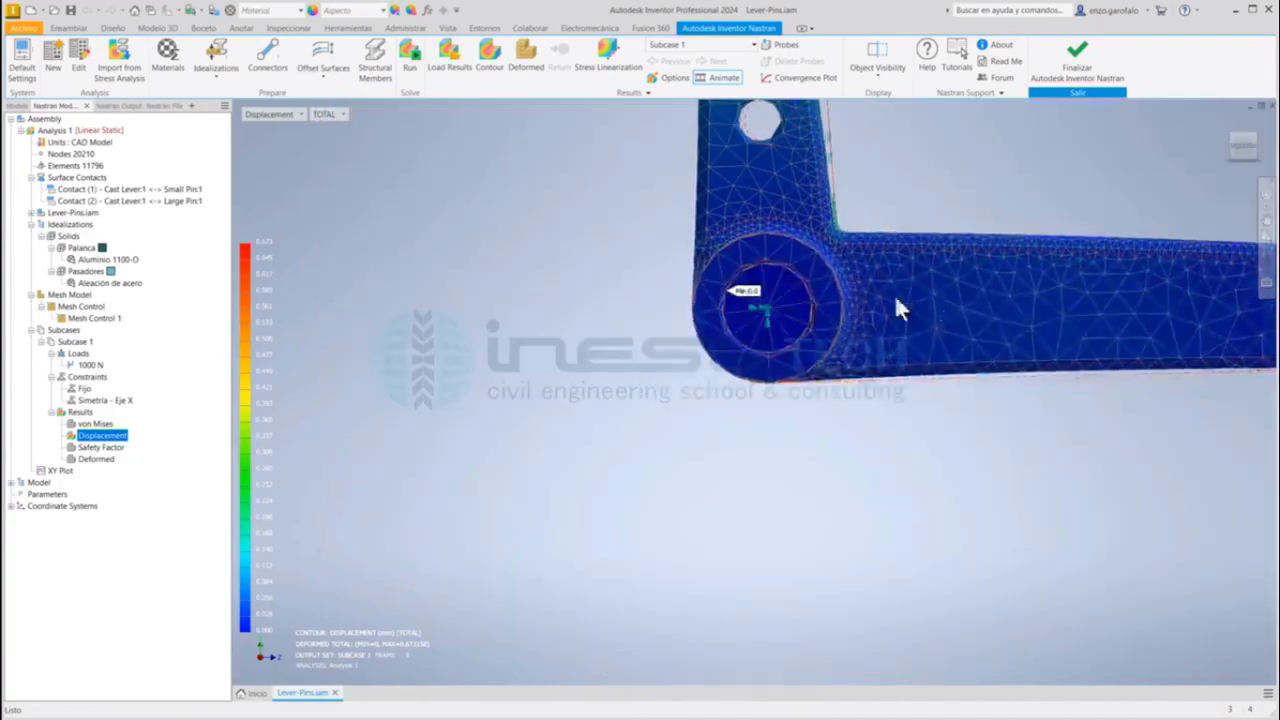
pyautogui.moveTo(896, 300); pyautogui.dragTo(351, 301, button='middle')
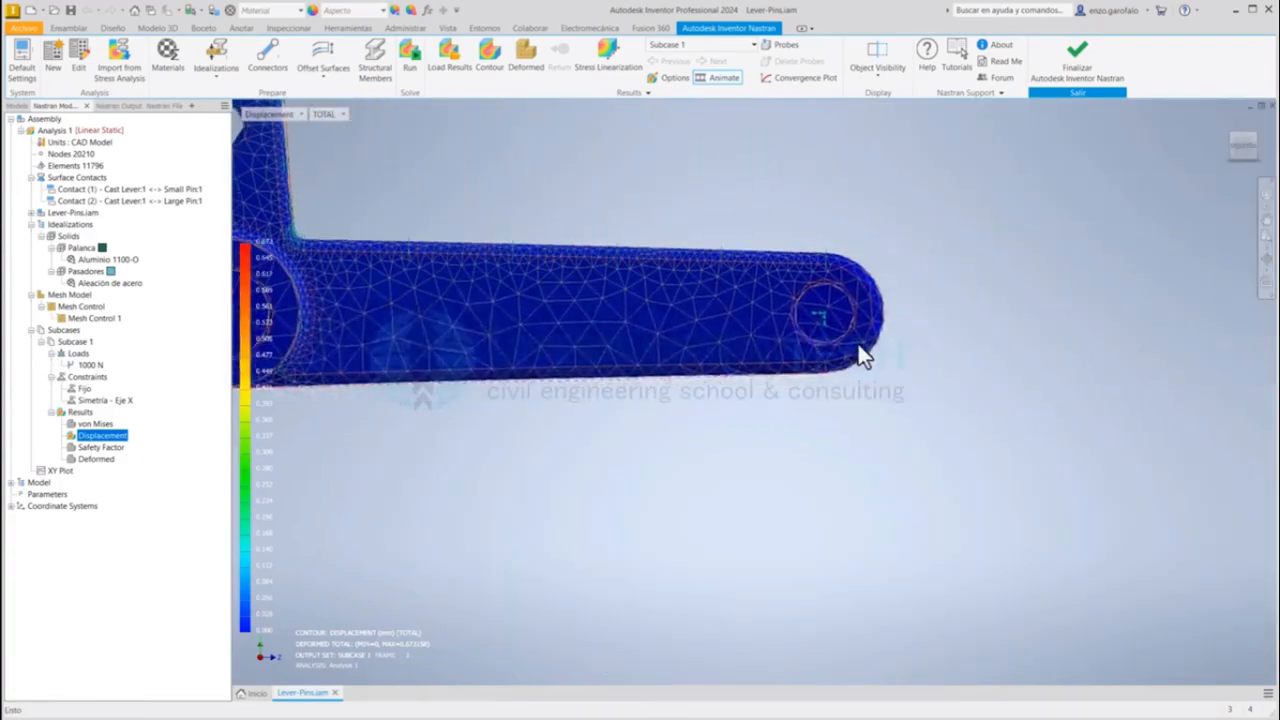
pyautogui.scroll(5, 842, 317)
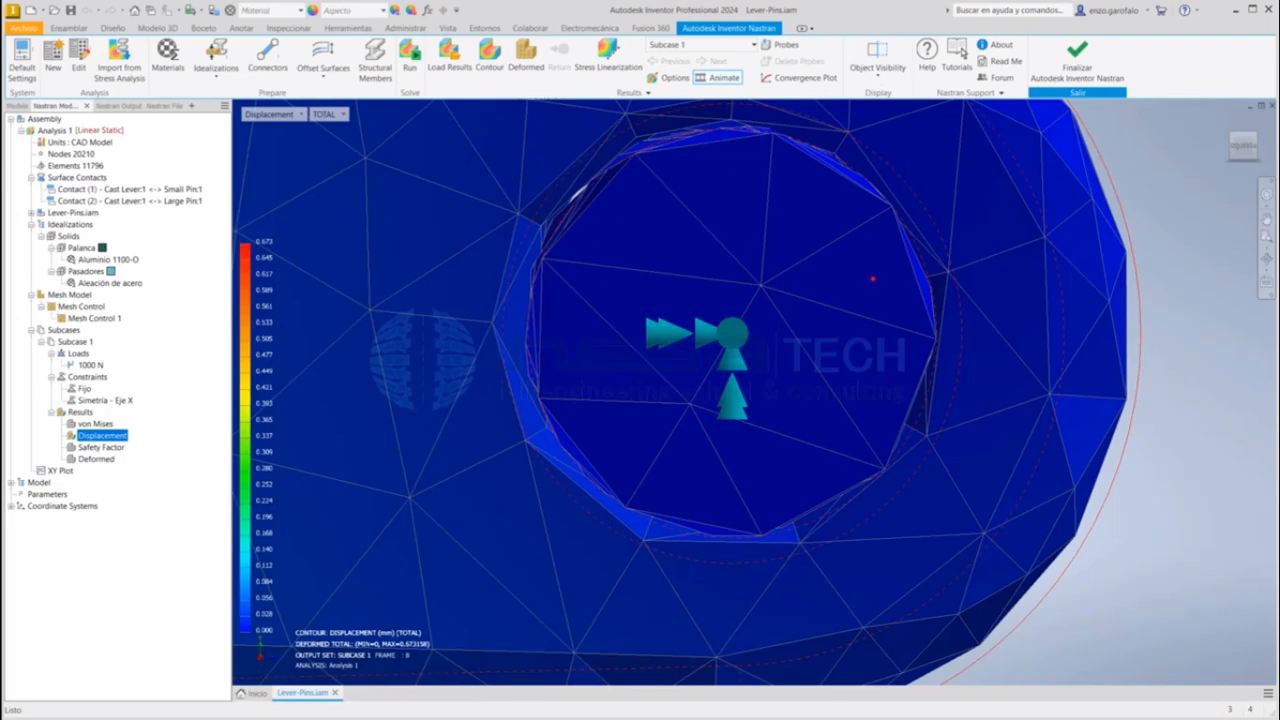
pyautogui.moveTo(933, 301)
pyautogui.mouseDown()
pyautogui.moveTo(908, 416)
pyautogui.moveTo(850, 486)
pyautogui.moveTo(772, 527)
pyautogui.moveTo(609, 476)
pyautogui.mouseUp()
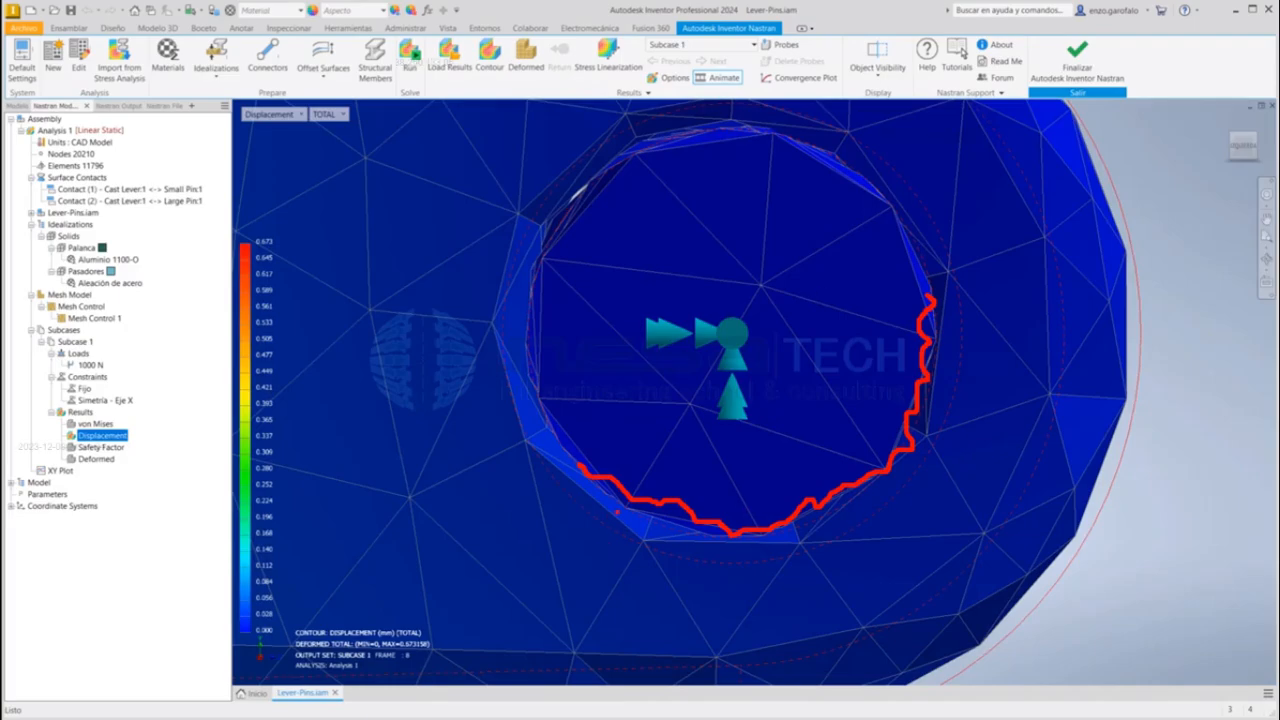
pyautogui.moveTo(617, 512)
pyautogui.keyDown('ctrl'); pyautogui.keyDown('shift'); pyautogui.mouseDown()
pyautogui.moveTo(608, 543)
pyautogui.moveTo(629, 578)
pyautogui.mouseUp(); pyautogui.keyUp('shift'); pyautogui.keyUp('ctrl')
pyautogui.keyDown('ctrl'); pyautogui.keyDown('shift'); pyautogui.moveTo(685, 549); pyautogui.dragTo(699, 589); pyautogui.keyUp('shift'); pyautogui.keyUp('ctrl')
pyautogui.keyDown('ctrl'); pyautogui.keyDown('shift'); pyautogui.moveTo(744, 553); pyautogui.dragTo(804, 590); pyautogui.keyUp('shift'); pyautogui.keyUp('ctrl')
pyautogui.keyDown('ctrl'); pyautogui.keyDown('shift'); pyautogui.moveTo(842, 543); pyautogui.dragTo(916, 567); pyautogui.keyUp('shift'); pyautogui.keyUp('ctrl')
pyautogui.keyDown('ctrl'); pyautogui.keyDown('shift'); pyautogui.moveTo(918, 507); pyautogui.dragTo(988, 507); pyautogui.keyUp('shift'); pyautogui.keyUp('ctrl')
pyautogui.keyDown('ctrl'); pyautogui.keyDown('shift'); pyautogui.moveTo(960, 397); pyautogui.dragTo(985, 385); pyautogui.keyUp('shift'); pyautogui.keyUp('ctrl')
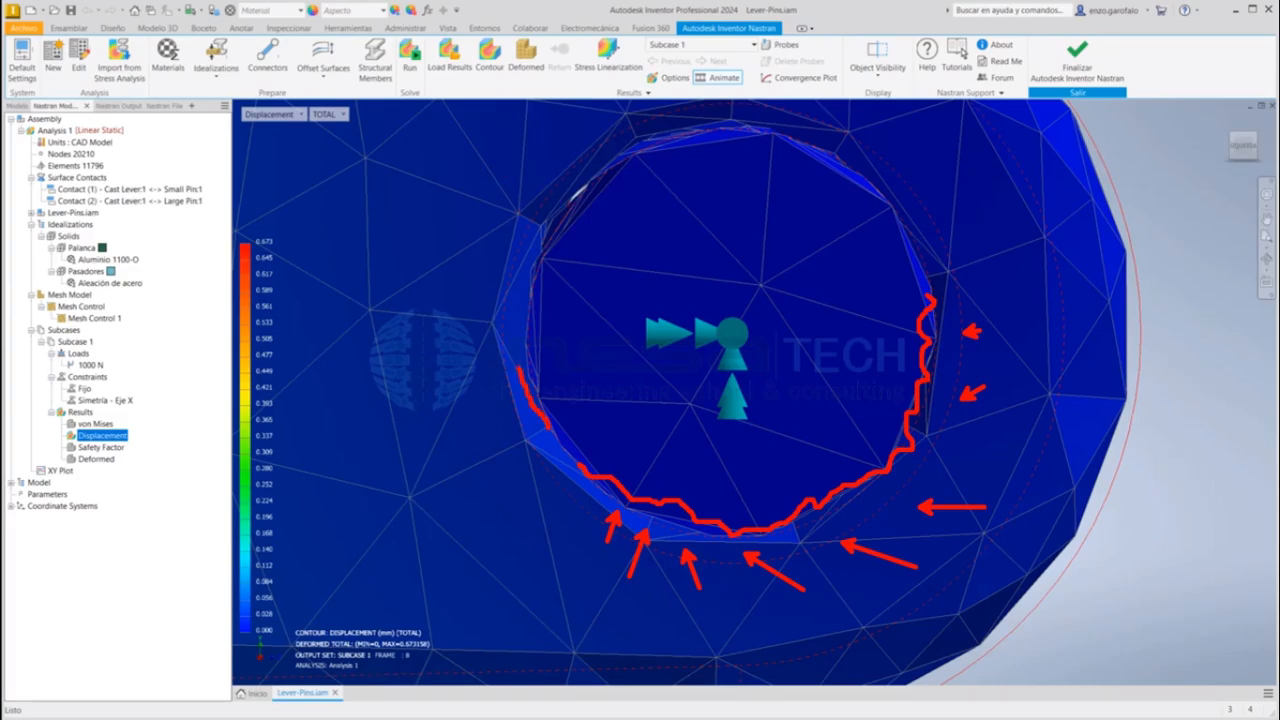
pyautogui.moveTo(518, 368)
pyautogui.mouseDown()
pyautogui.moveTo(500, 212)
pyautogui.moveTo(572, 132)
pyautogui.mouseUp()
pyautogui.moveTo(712, 126); pyautogui.dragTo(772, 130)
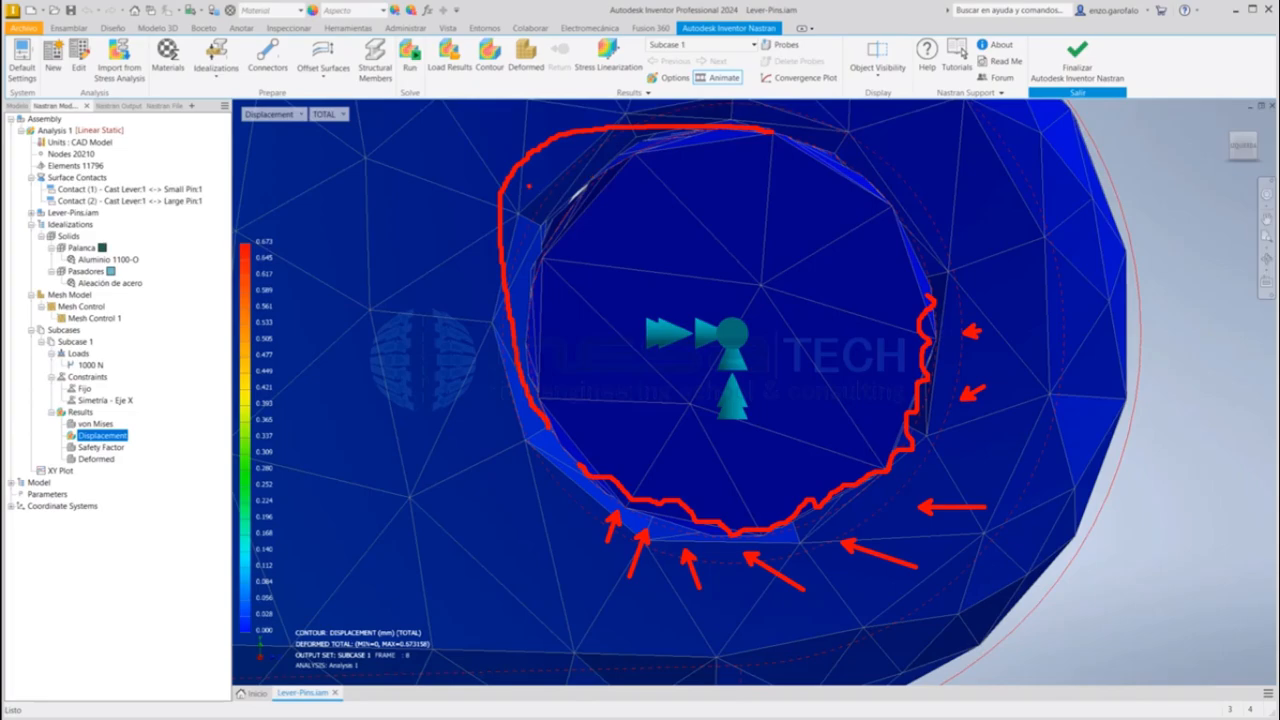
pyautogui.moveTo(512, 196); pyautogui.dragTo(578, 234)
pyautogui.moveTo(536, 168)
pyautogui.mouseDown()
pyautogui.moveTo(590, 203)
pyautogui.moveTo(598, 161)
pyautogui.mouseUp()
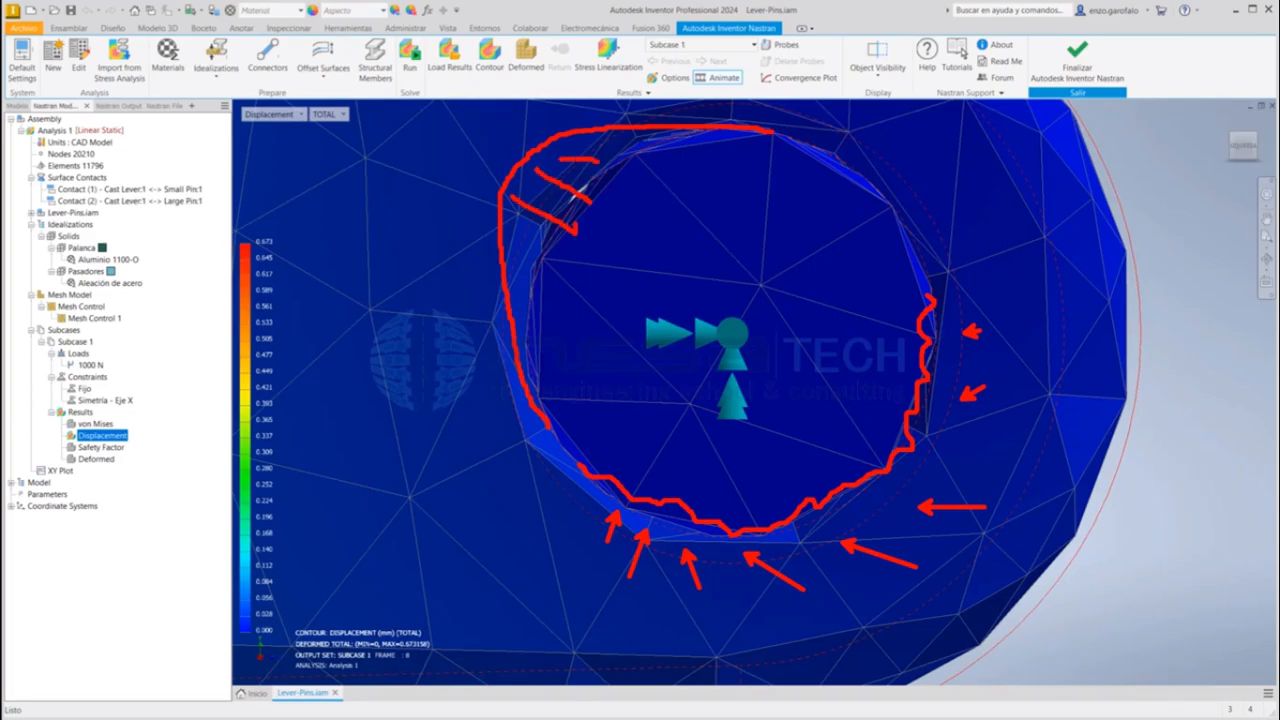
pyautogui.press('Escape')
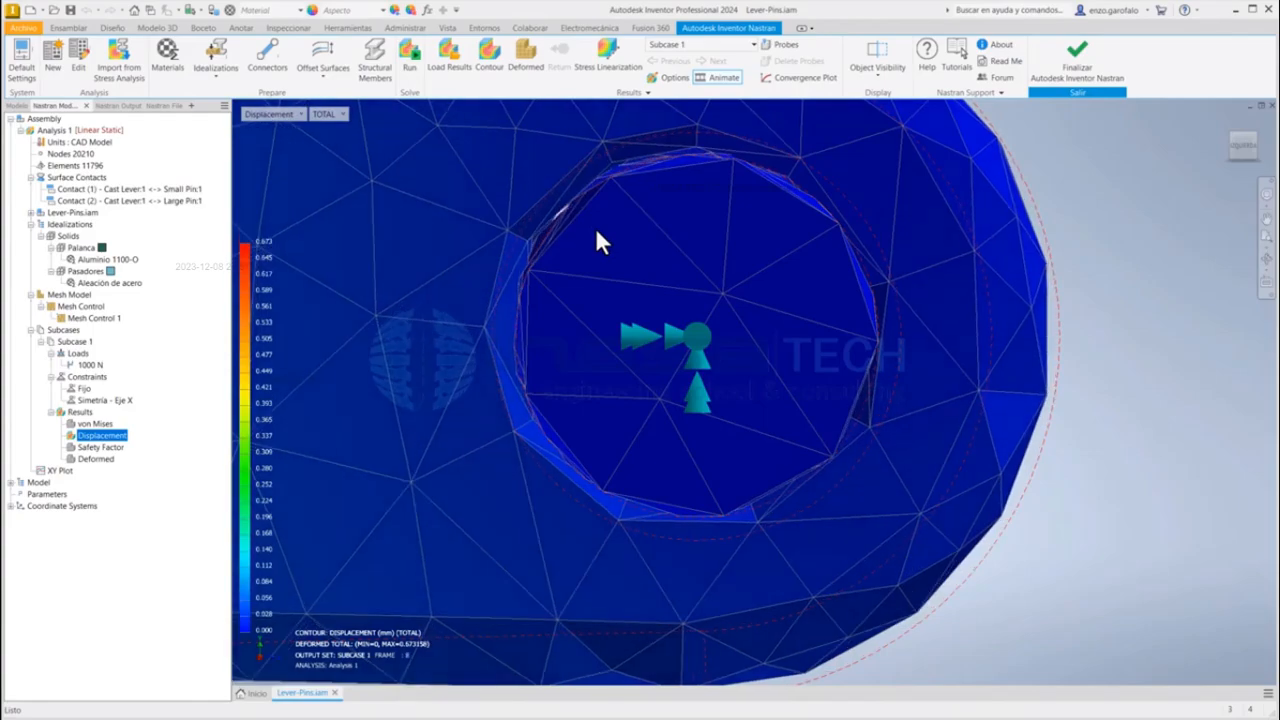
# Step: Examine the animated deformation of the whole lever assembly from both sides and in the flat side view
pyautogui.scroll(-10, 602, 246)
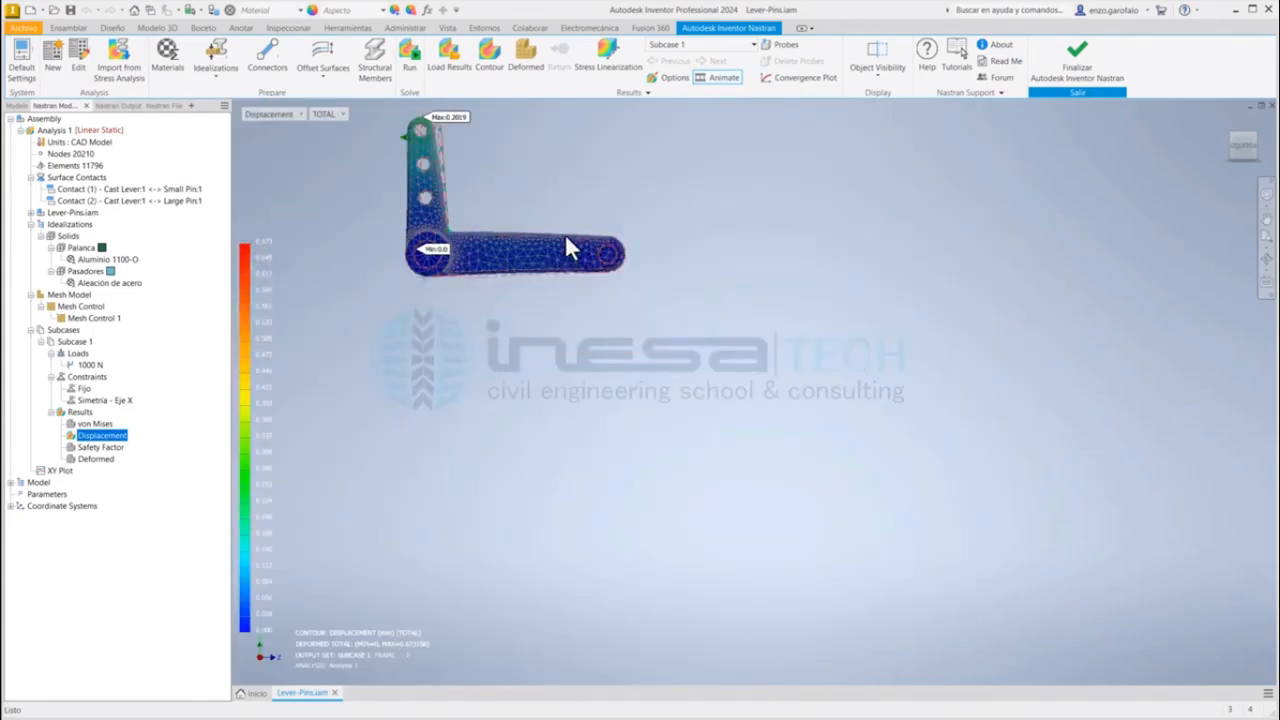
pyautogui.moveTo(566, 237); pyautogui.dragTo(676, 401, button='middle')
pyautogui.scroll(7, 599, 364)
pyautogui.keyDown('shift'); pyautogui.moveTo(618, 368); pyautogui.dragTo(589, 358, button='middle'); pyautogui.keyUp('shift')
pyautogui.scroll(-5, 610, 311)
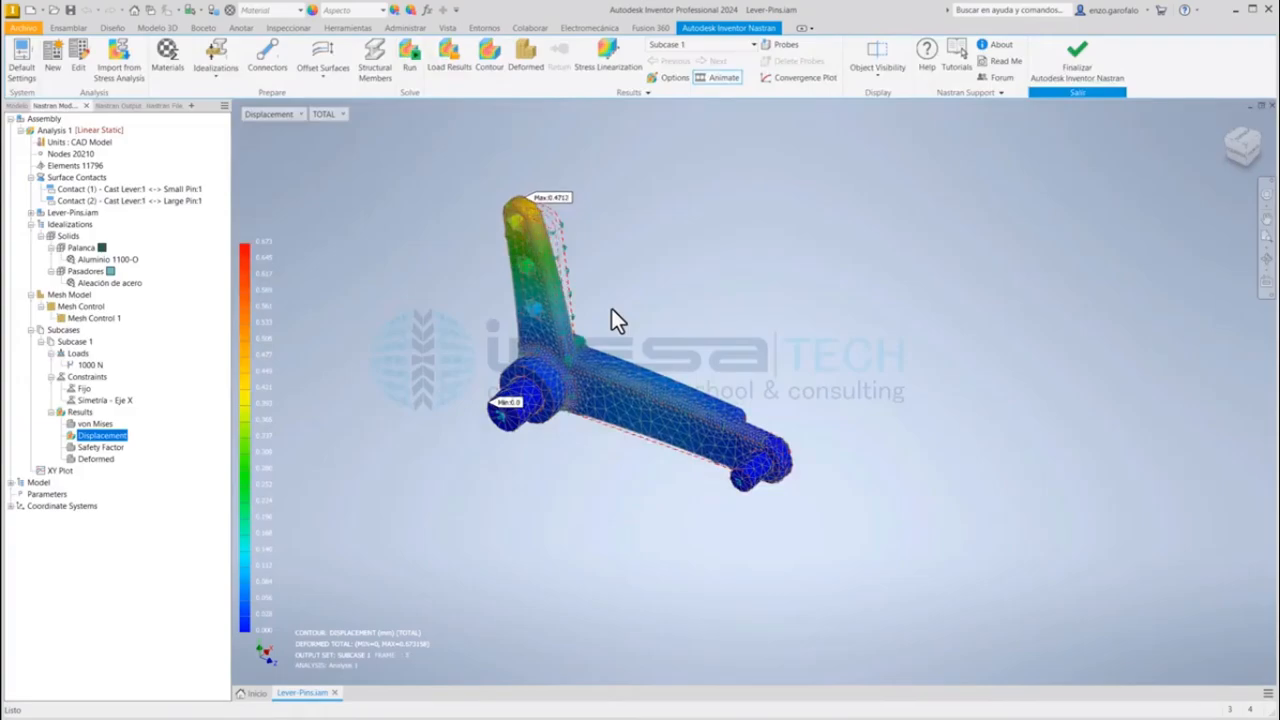
pyautogui.scroll(5, 614, 318)
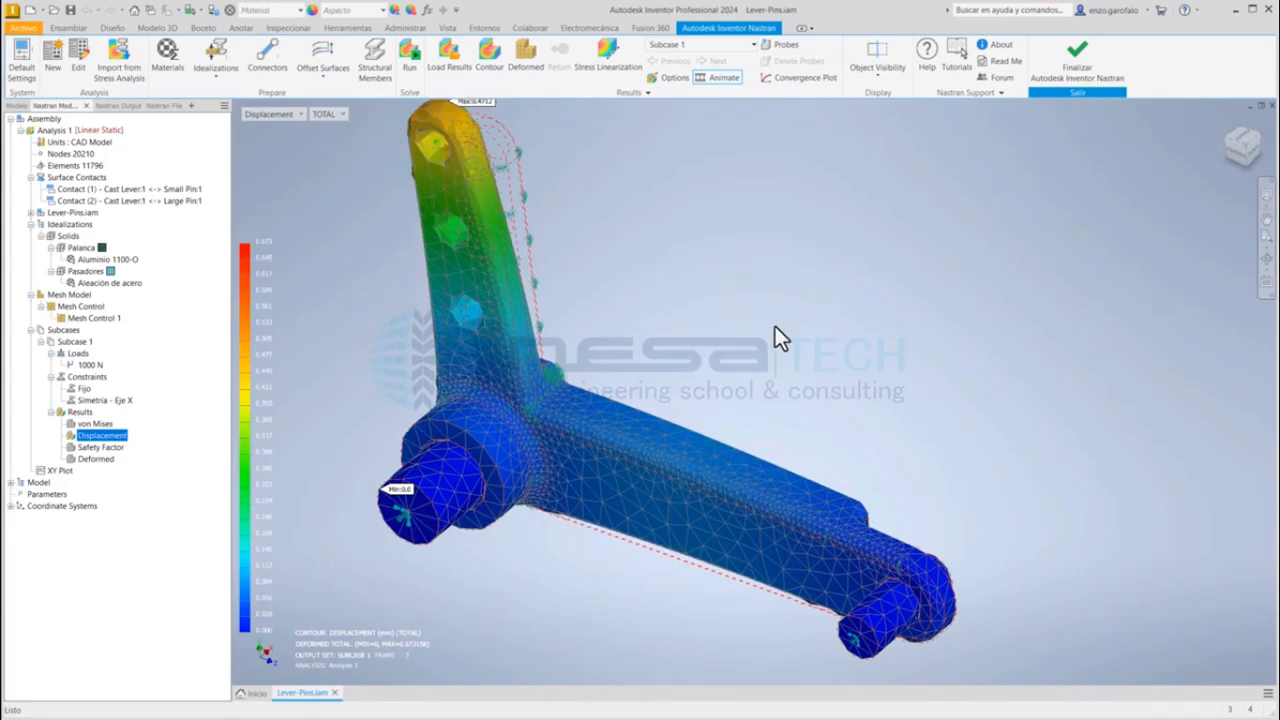
pyautogui.keyDown('shift'); pyautogui.moveTo(754, 383); pyautogui.dragTo(569, 380, button='middle'); pyautogui.keyUp('shift')
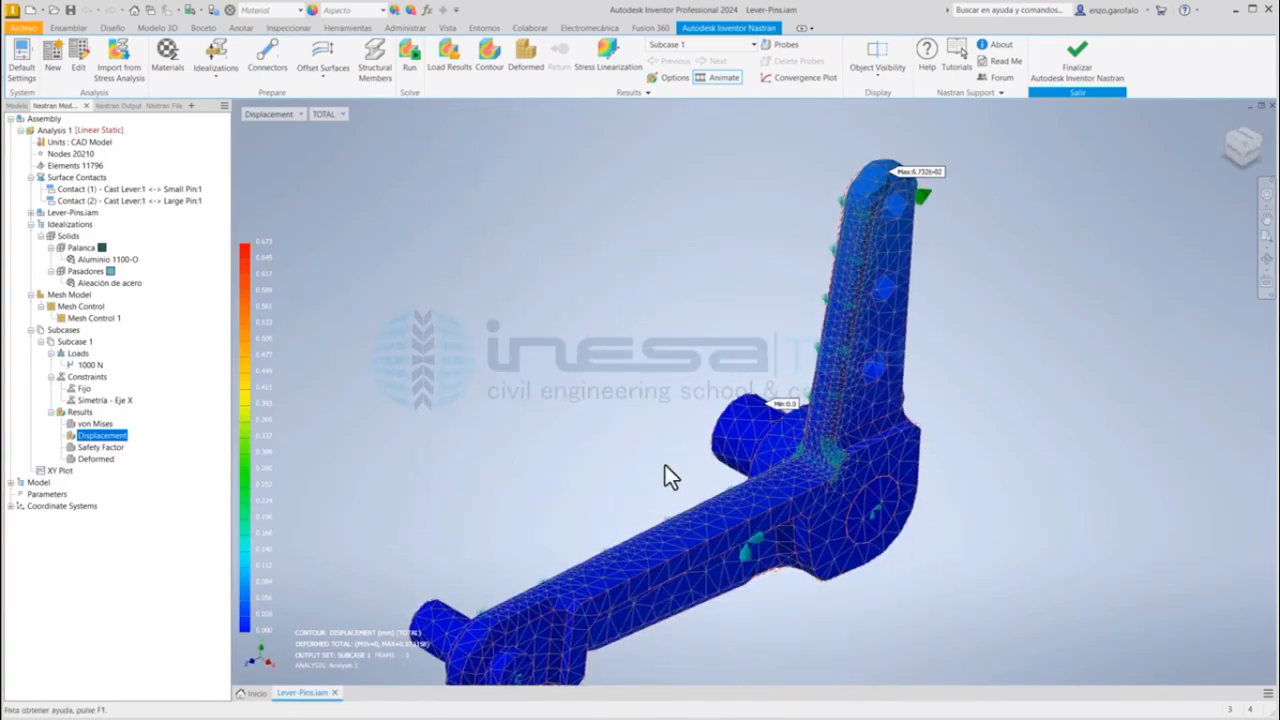
pyautogui.keyDown('shift'); pyautogui.moveTo(665, 465); pyautogui.dragTo(866, 443, button='middle'); pyautogui.keyUp('shift')
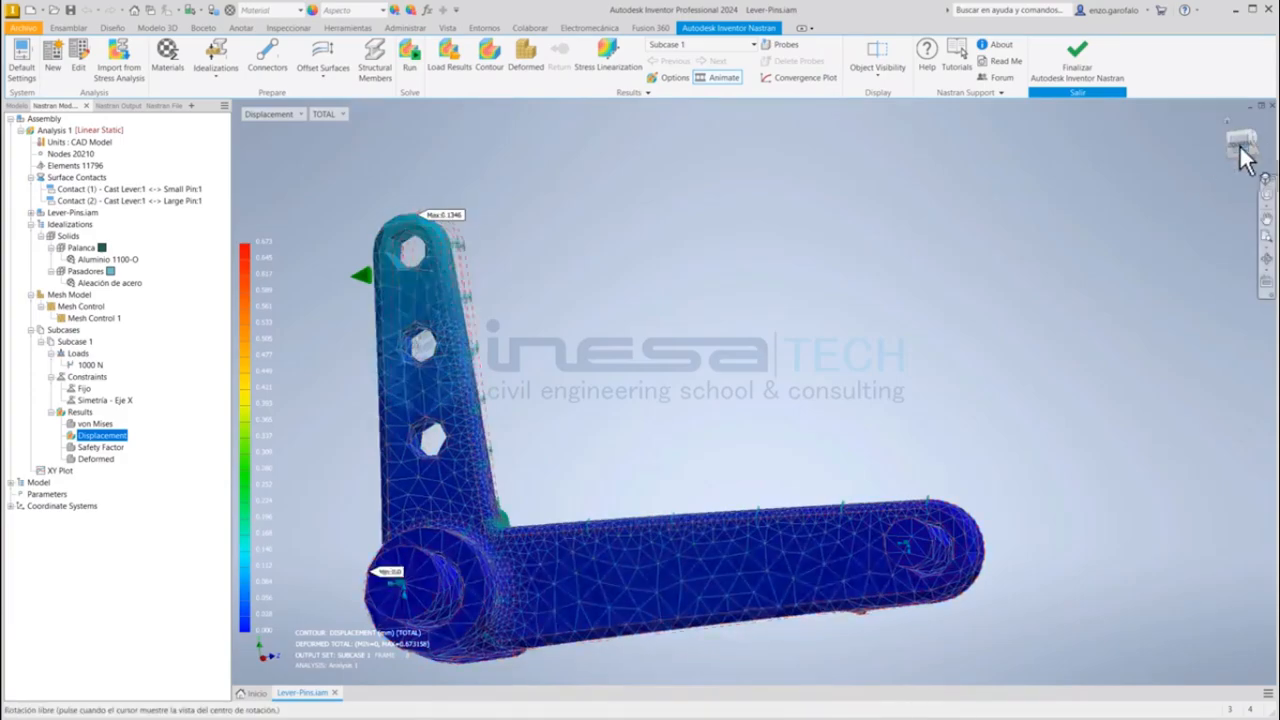
pyautogui.click(1243, 155)
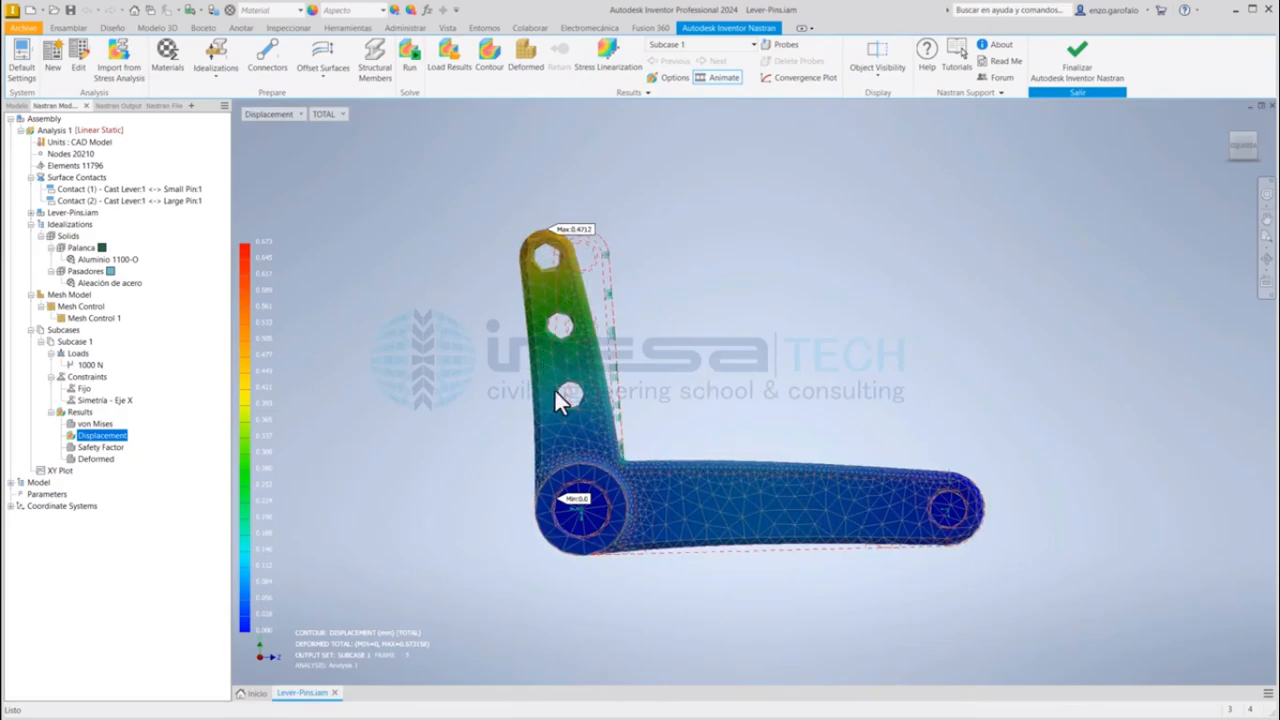
# Step: Stop the animation of the Displacement result
pyautogui.scroll(5, 945, 515)
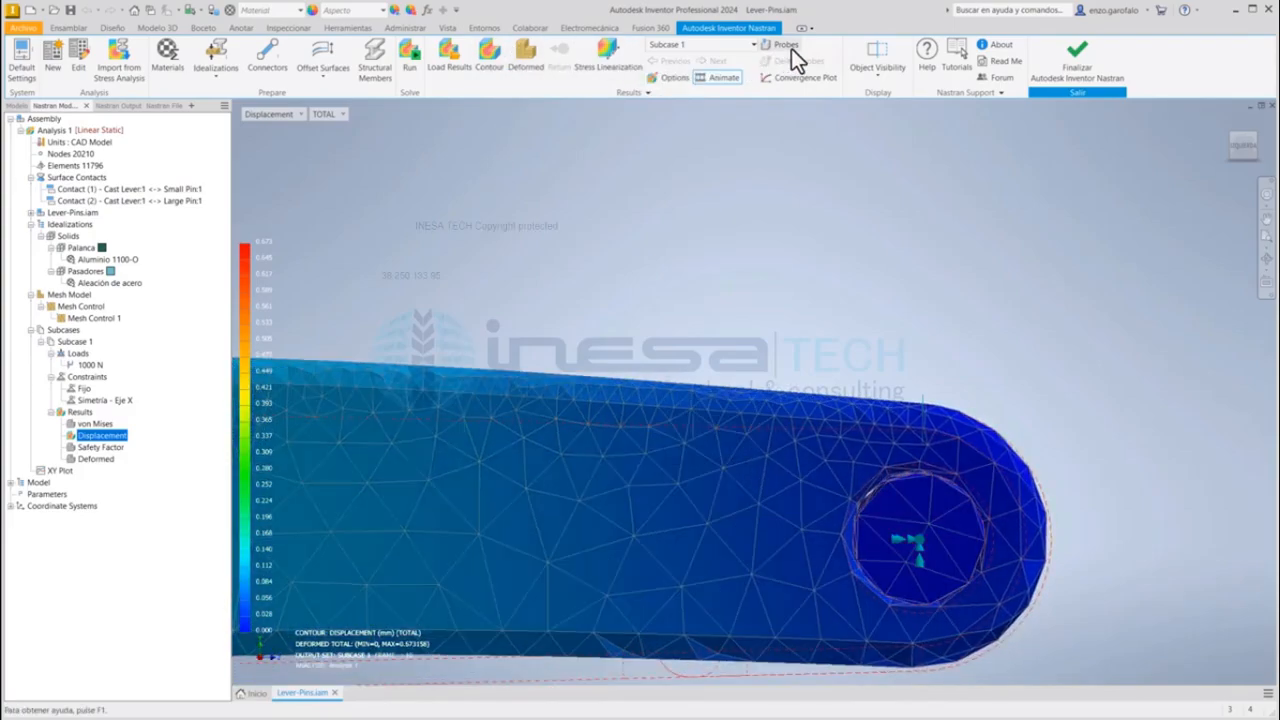
pyautogui.click(786, 45)
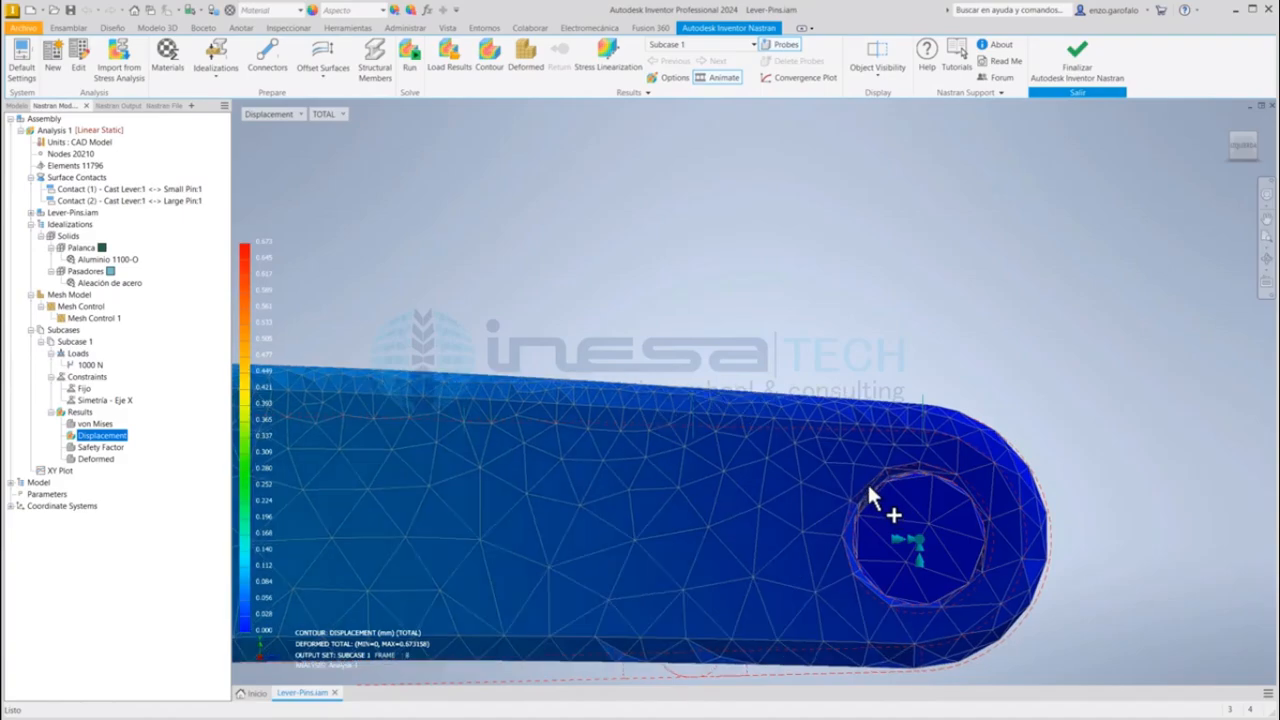
pyautogui.rightClick(120, 440)
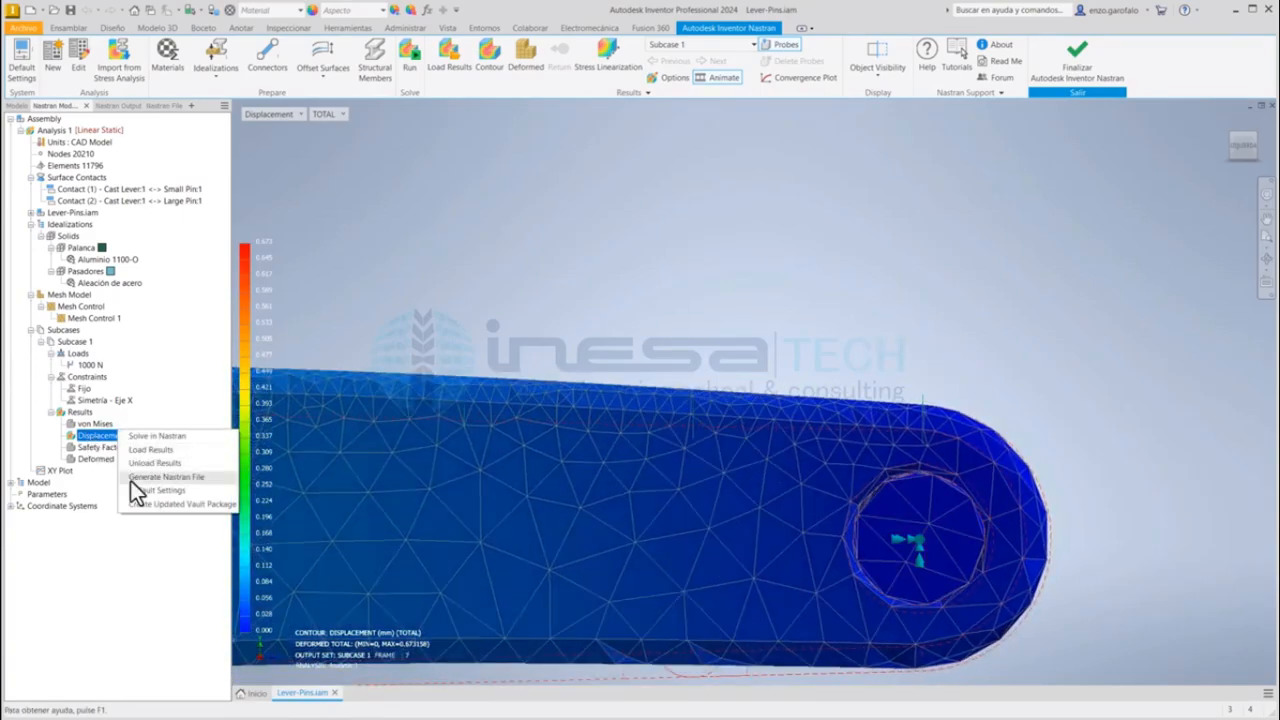
pyautogui.click(89, 442)
pyautogui.rightClick(93, 434)
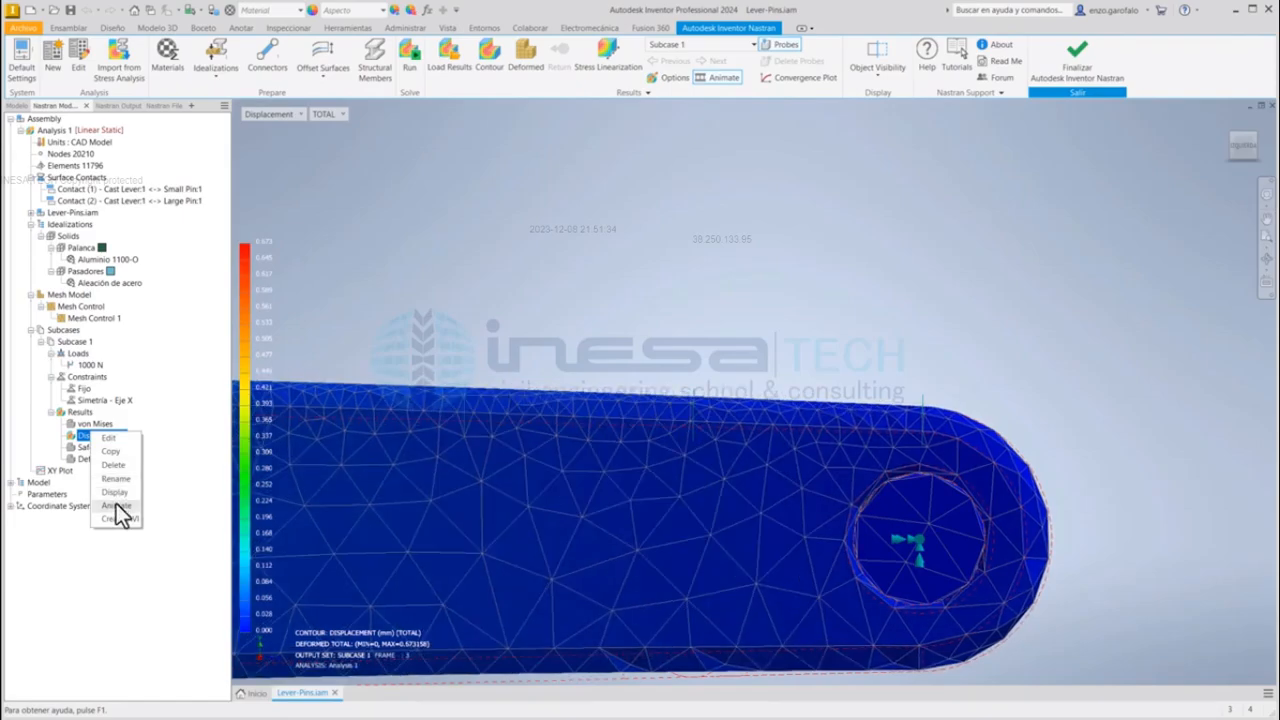
pyautogui.click(116, 505)
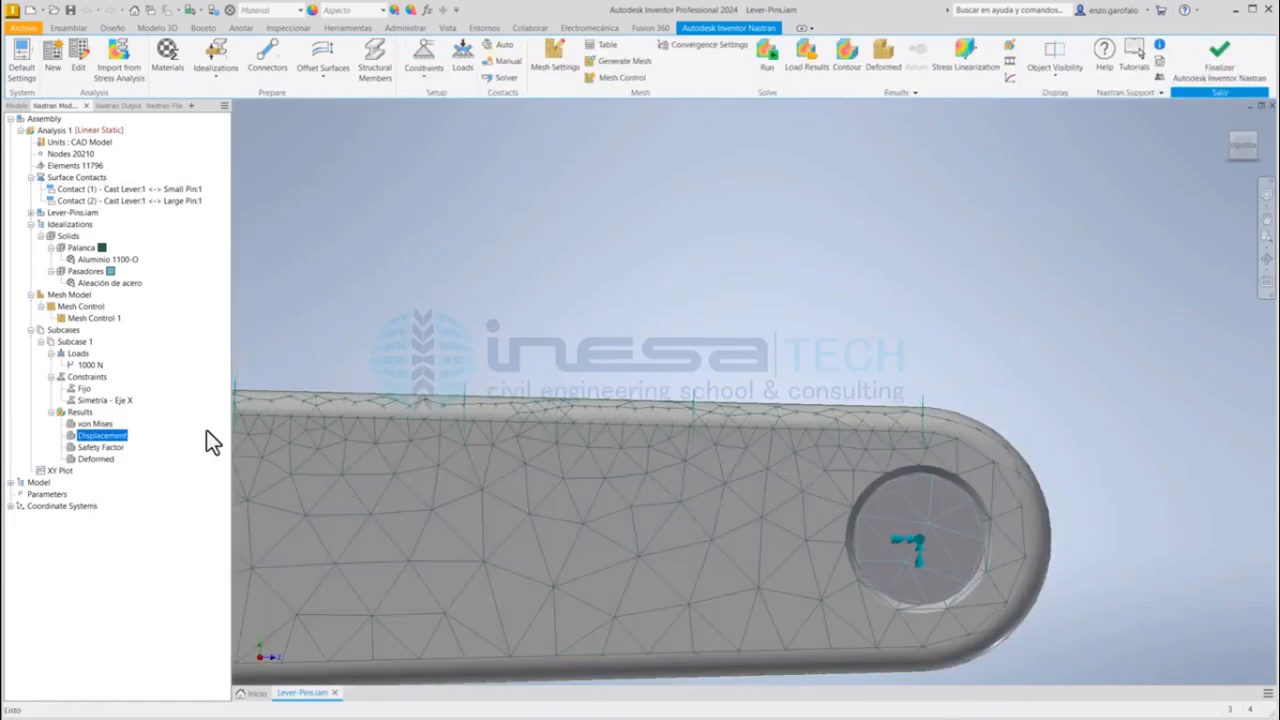
# Step: Display the Displacement result as a static contour on the deformed shape
pyautogui.rightClick(122, 438)
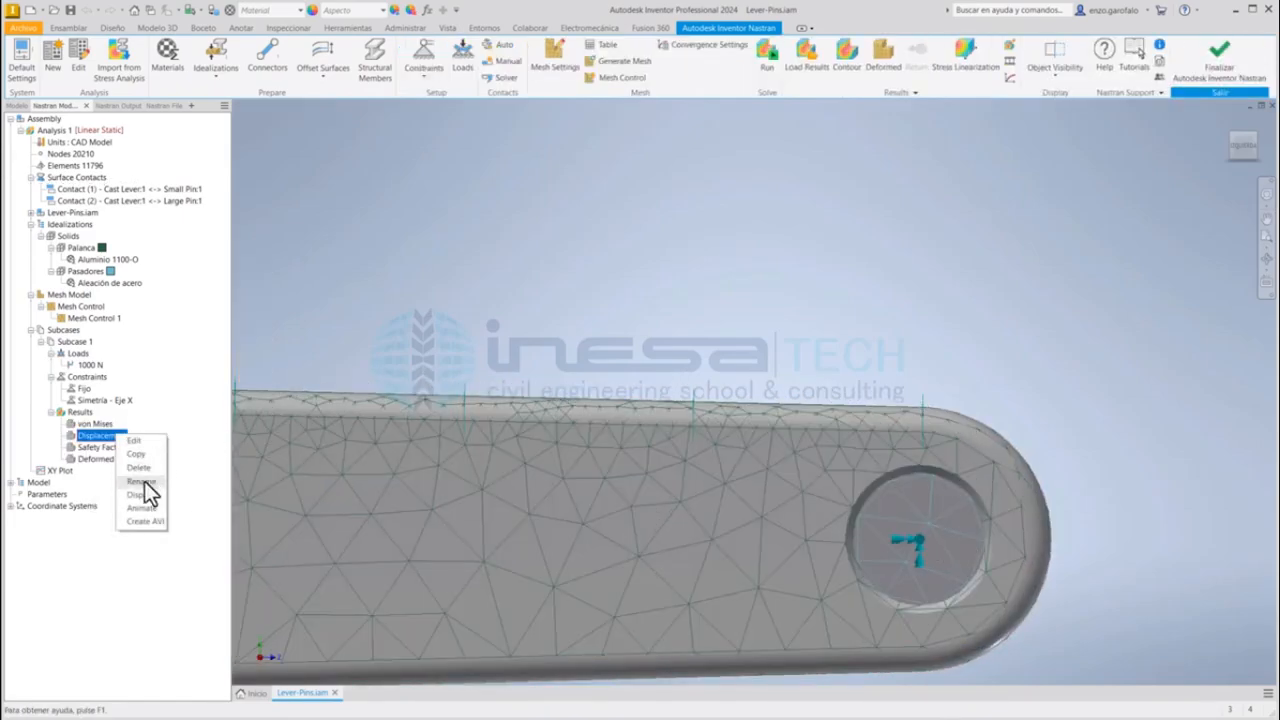
pyautogui.click(141, 495)
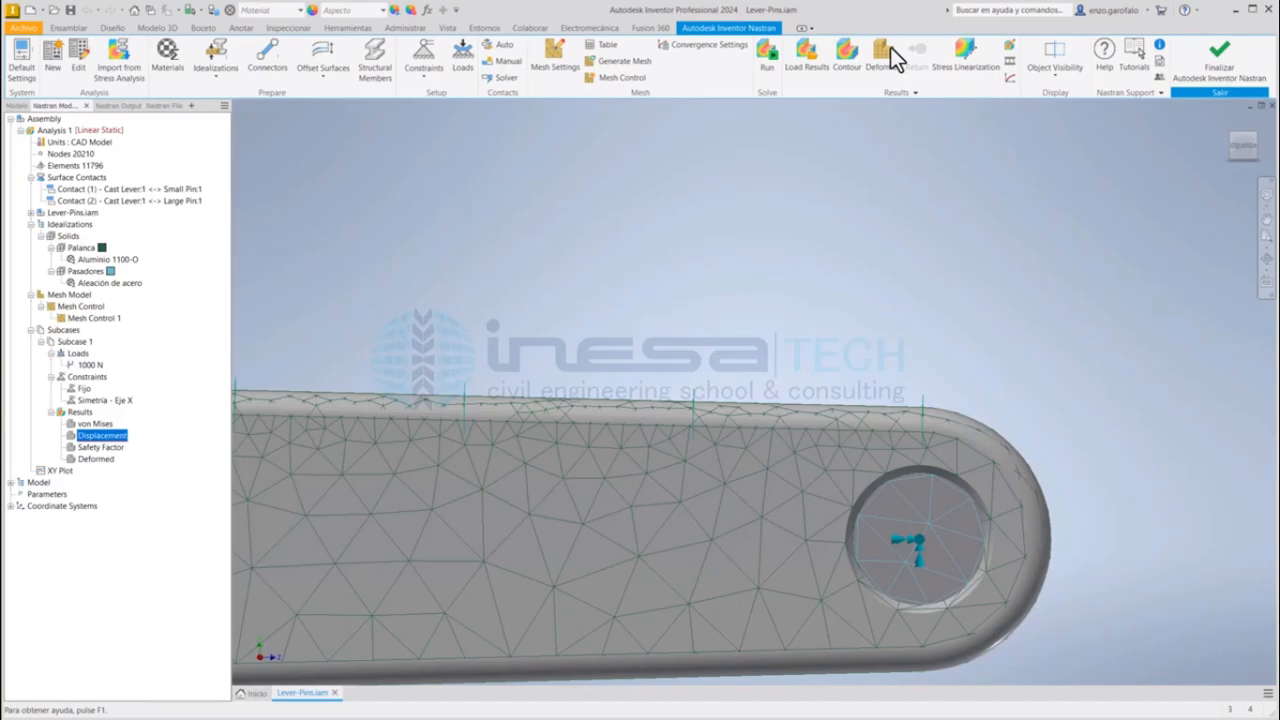
pyautogui.click(1010, 48)
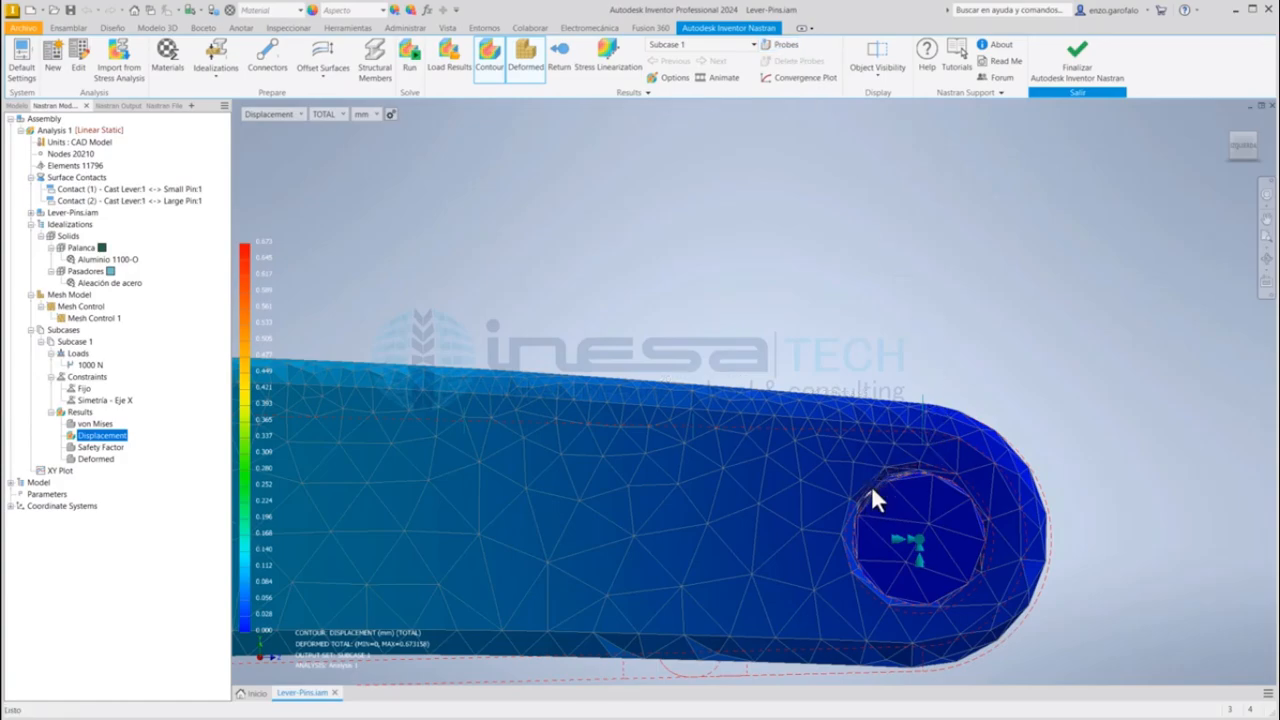
# Step: Probe the displacement of the lever at the edge of the Small Pin hole
pyautogui.keyDown('shift'); pyautogui.moveTo(871, 485); pyautogui.dragTo(915, 295, button='middle'); pyautogui.keyUp('shift')
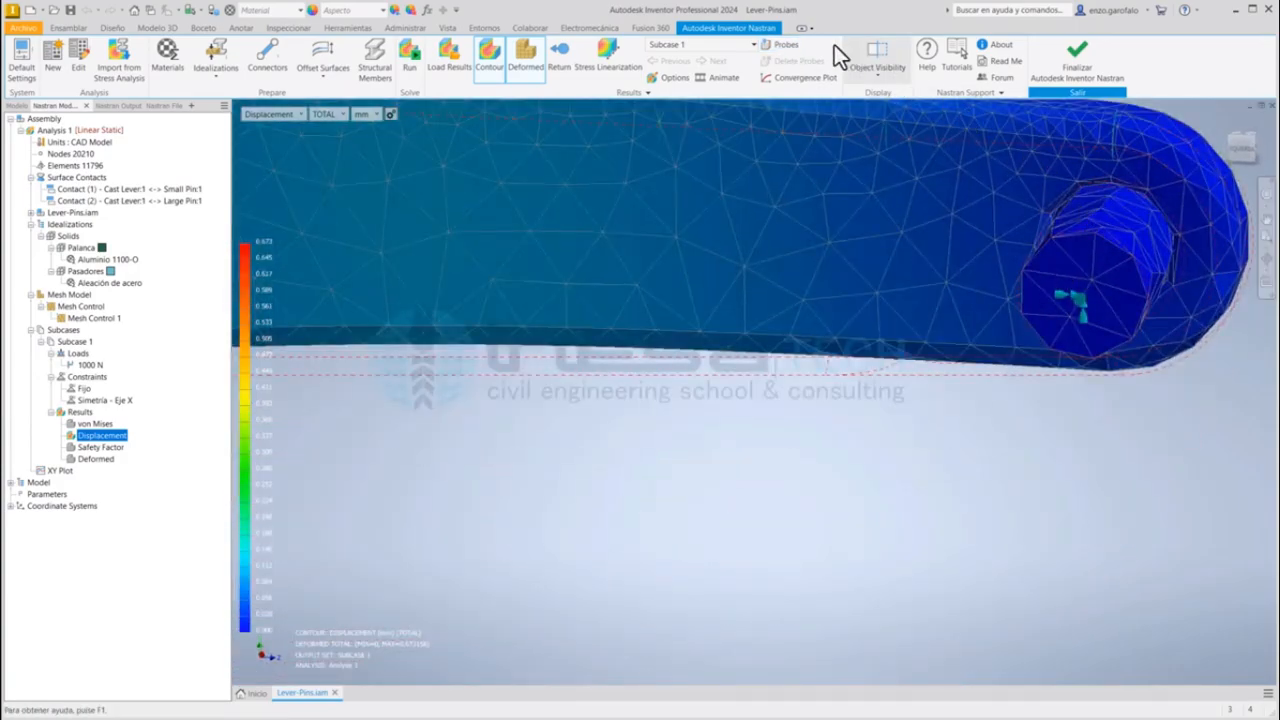
pyautogui.click(785, 46)
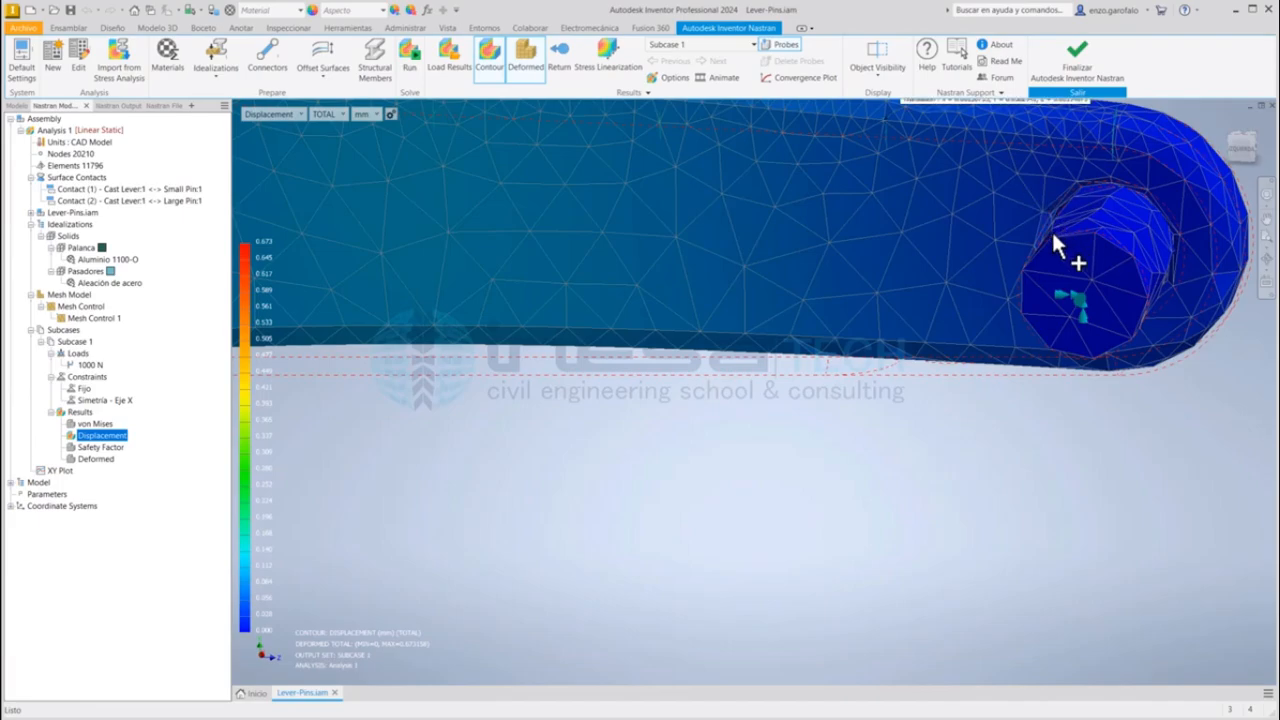
pyautogui.click(1059, 190)
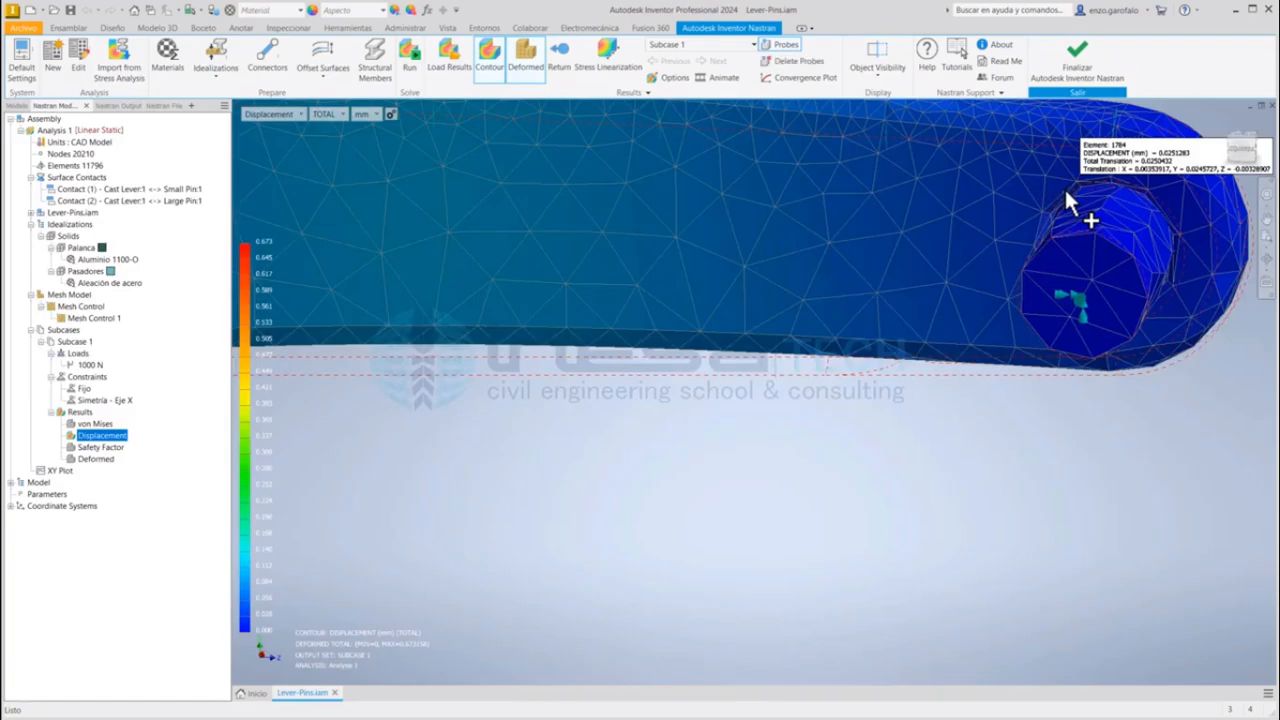
pyautogui.click(1028, 336)
pyautogui.press('Escape')
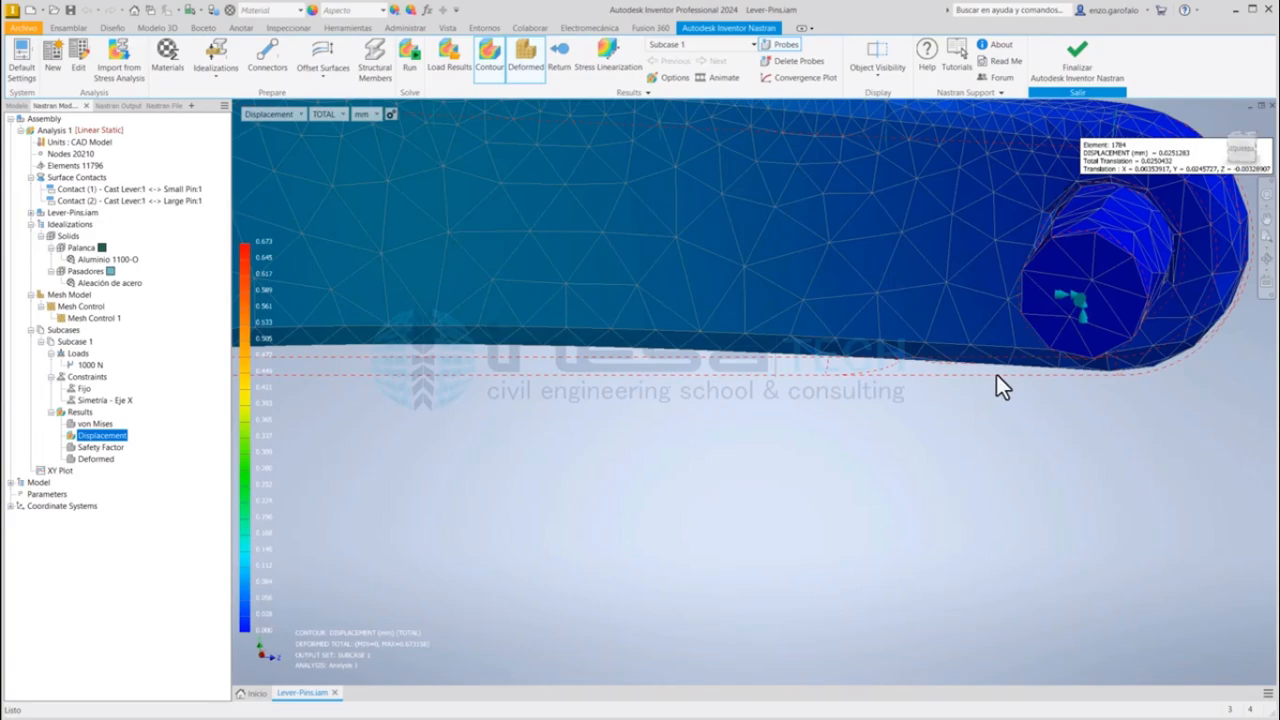
# Step: Examine the static displacement contour around the Large Pin hub and at the probed element beside the Small Pin
pyautogui.scroll(-5, 970, 266)
pyautogui.moveTo(880, 275); pyautogui.dragTo(912, 436, button='middle')
pyautogui.keyDown('shift'); pyautogui.moveTo(666, 306); pyautogui.dragTo(550, 322, button='middle'); pyautogui.keyUp('shift')
pyautogui.scroll(5, 760, 314)
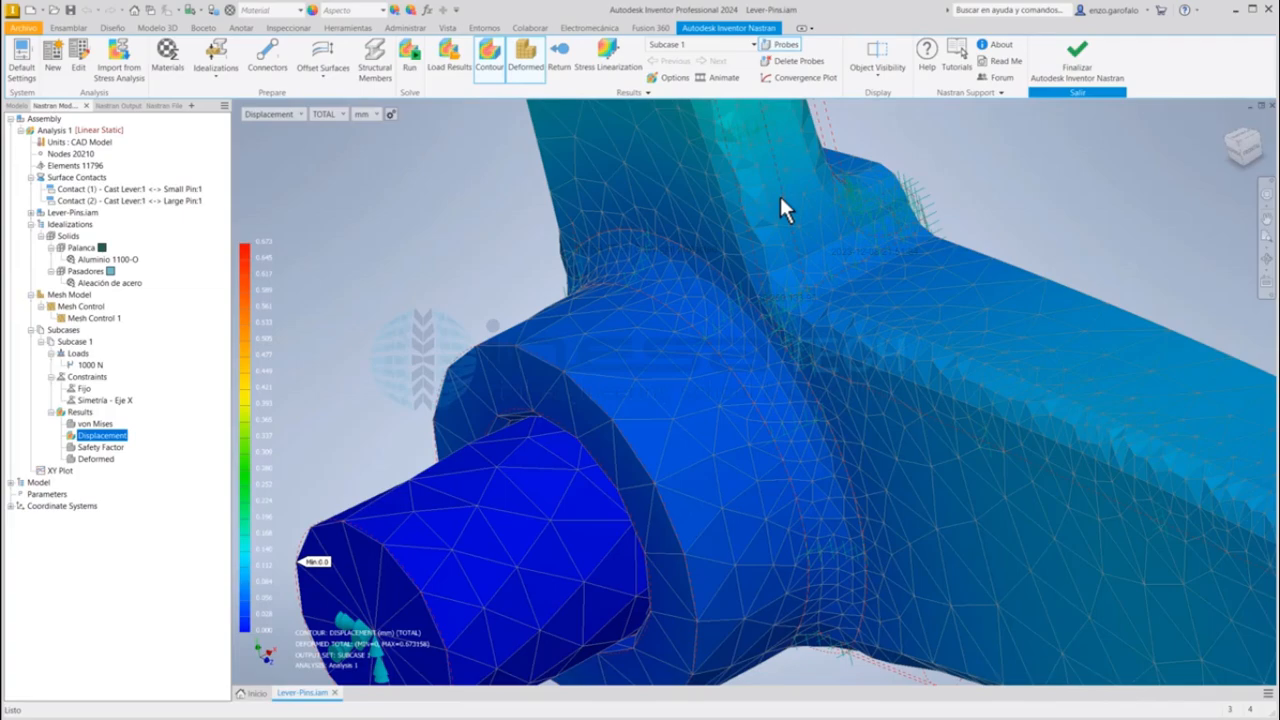
pyautogui.scroll(-6, 845, 240)
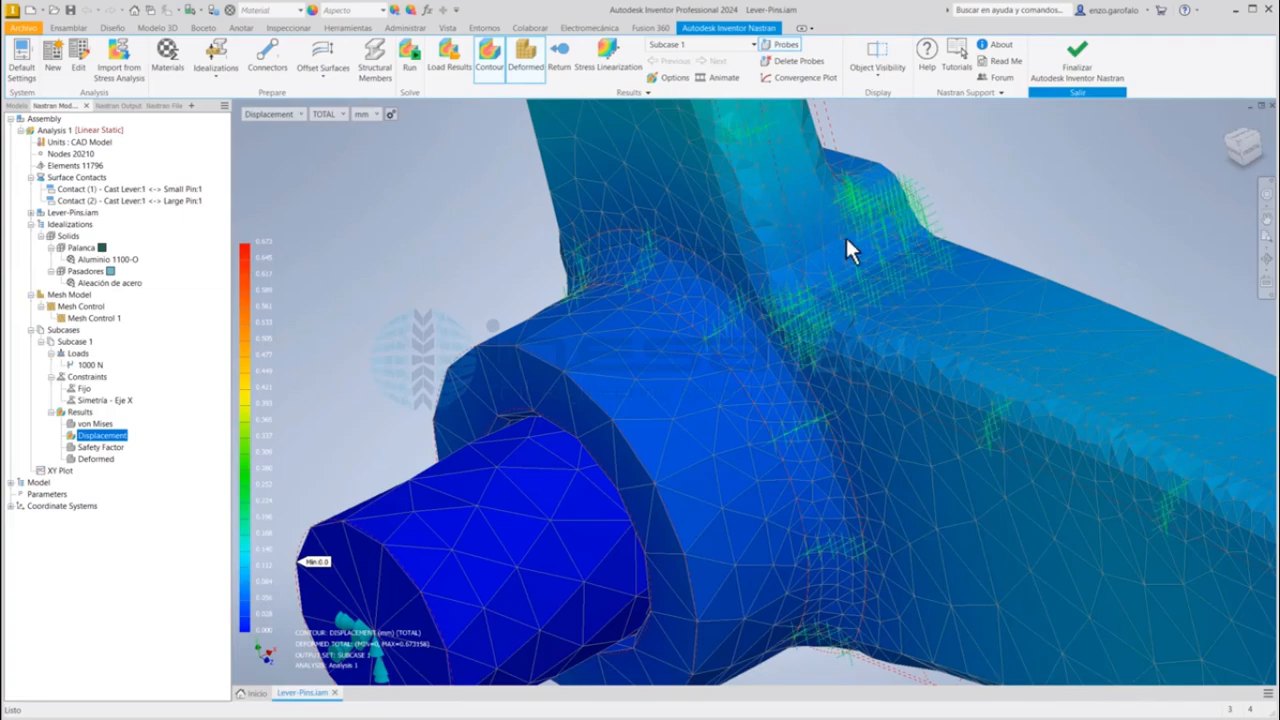
pyautogui.keyDown('shift'); pyautogui.moveTo(971, 251); pyautogui.dragTo(832, 374, button='middle'); pyautogui.keyUp('shift')
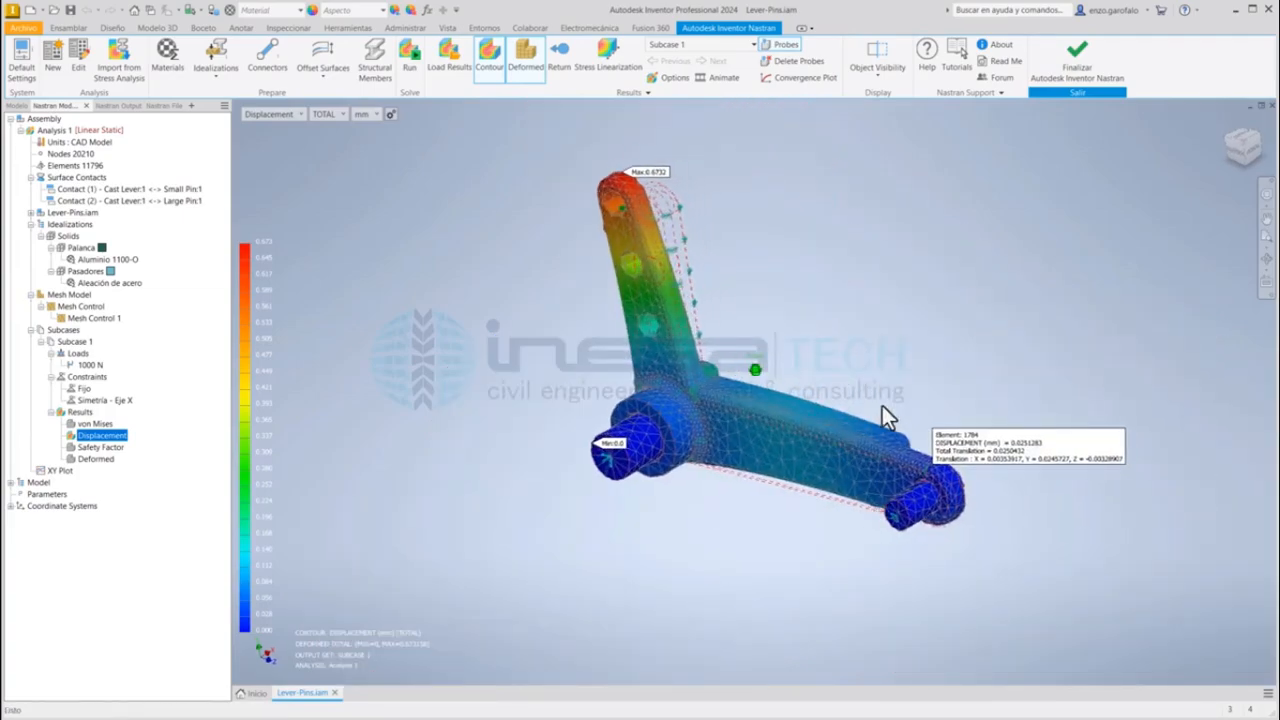
pyautogui.scroll(8, 944, 514)
pyautogui.moveTo(890, 291); pyautogui.dragTo(1002, 658, button='middle')
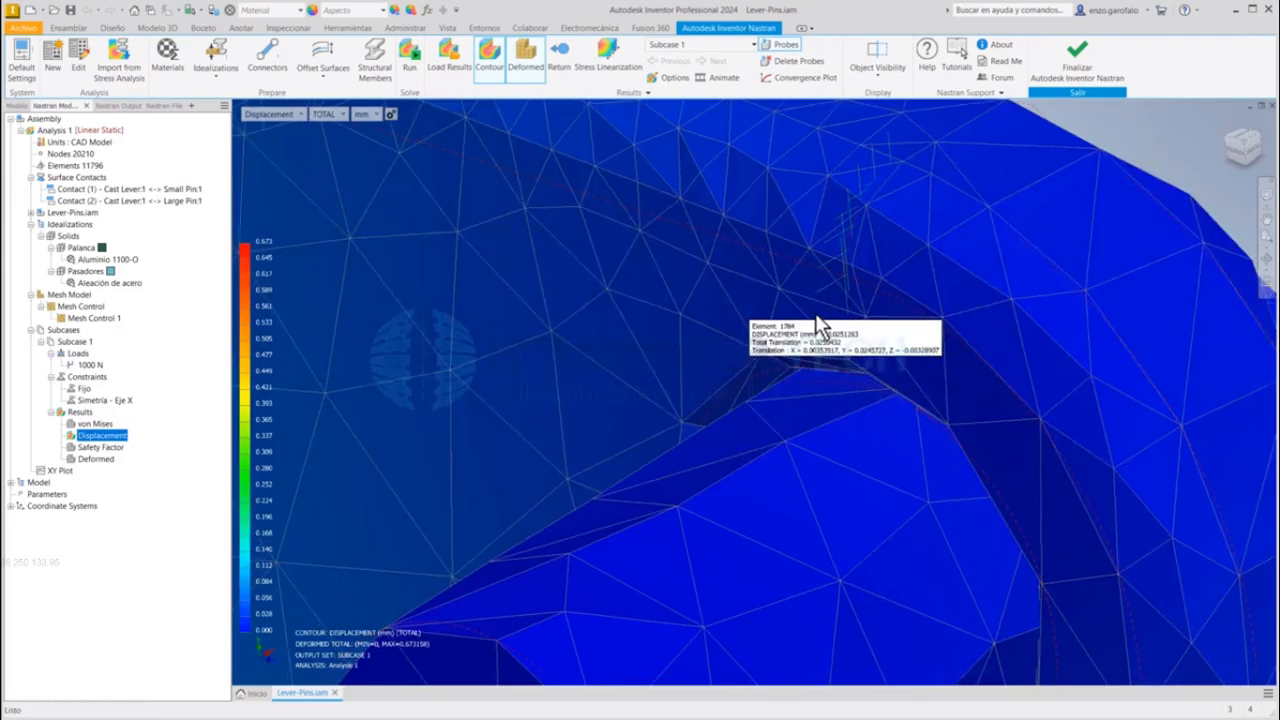
# Step: Turn off probing and delete the displacement probe placed at the Small Pin hole
pyautogui.click(783, 44)
pyautogui.click(791, 63)
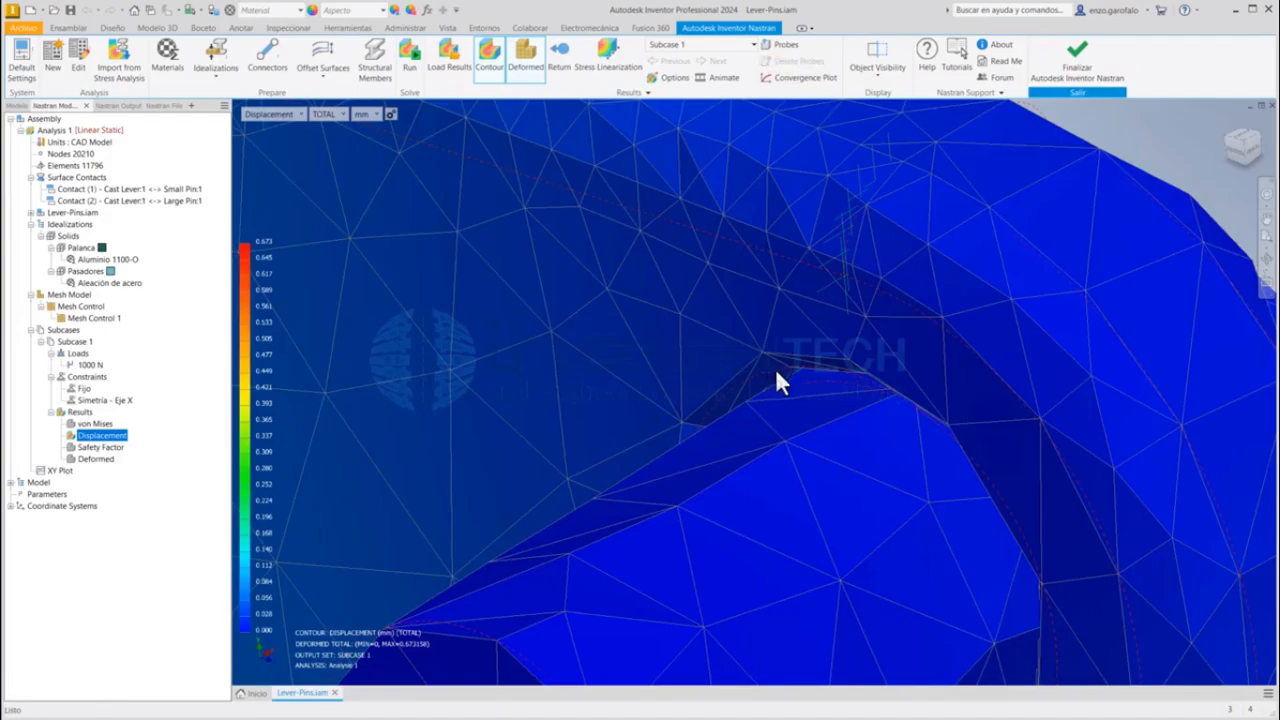
pyautogui.press('F6')
pyautogui.moveTo(580, 272); pyautogui.dragTo(609, 388, button='middle')
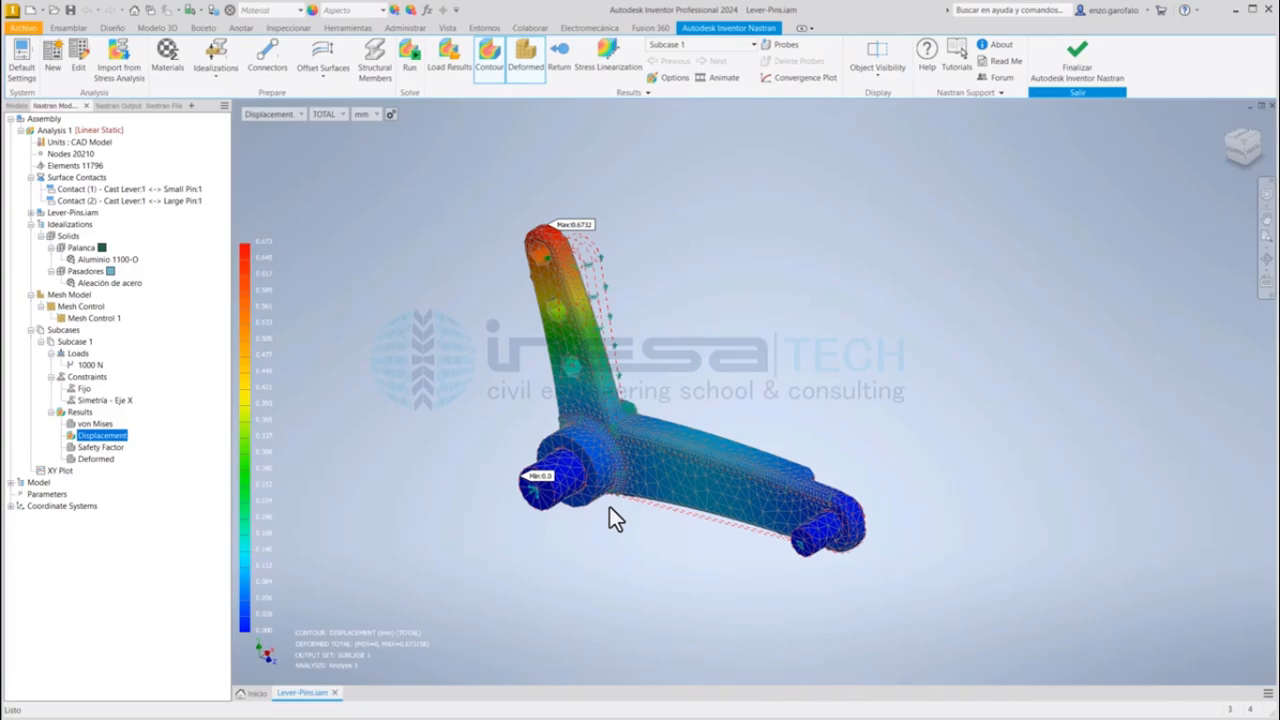
pyautogui.scroll(-3, 657, 363)
pyautogui.moveTo(657, 363)
pyautogui.mouseDown(button='middle')
pyautogui.moveTo(673, 344)
pyautogui.moveTo(673, 378)
pyautogui.mouseUp(button='middle')
pyautogui.scroll(3, 675, 343)
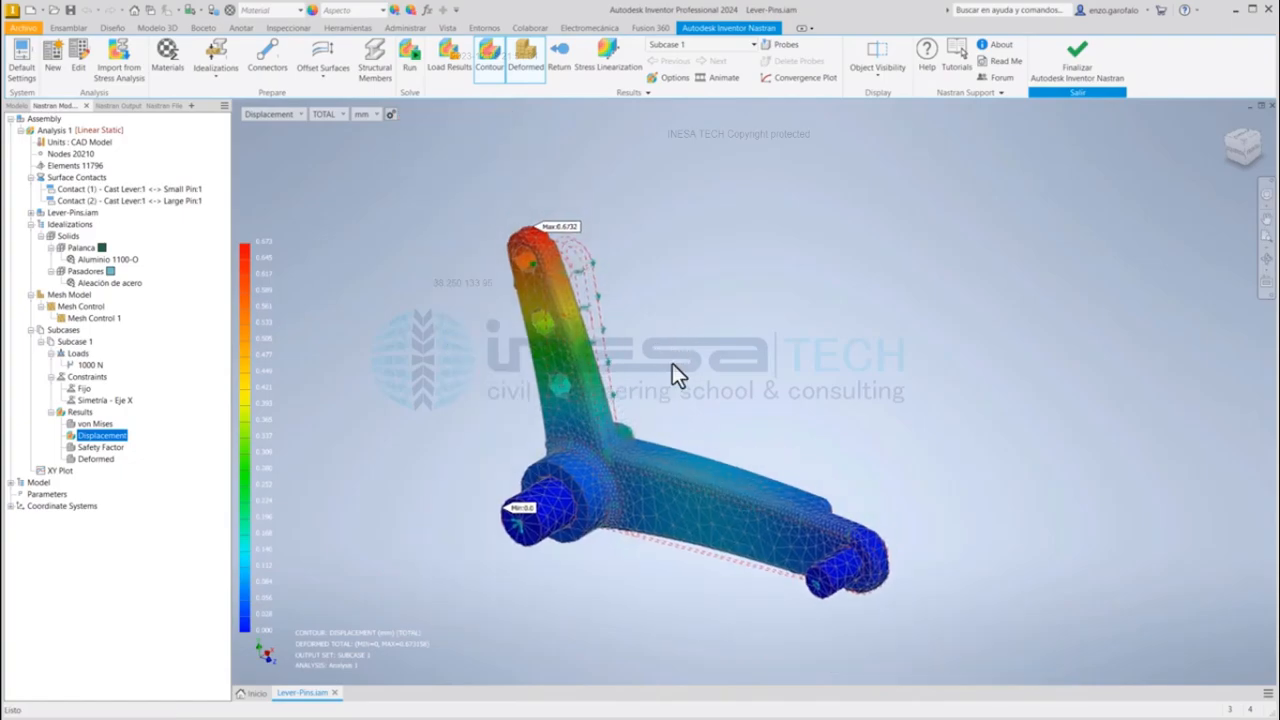